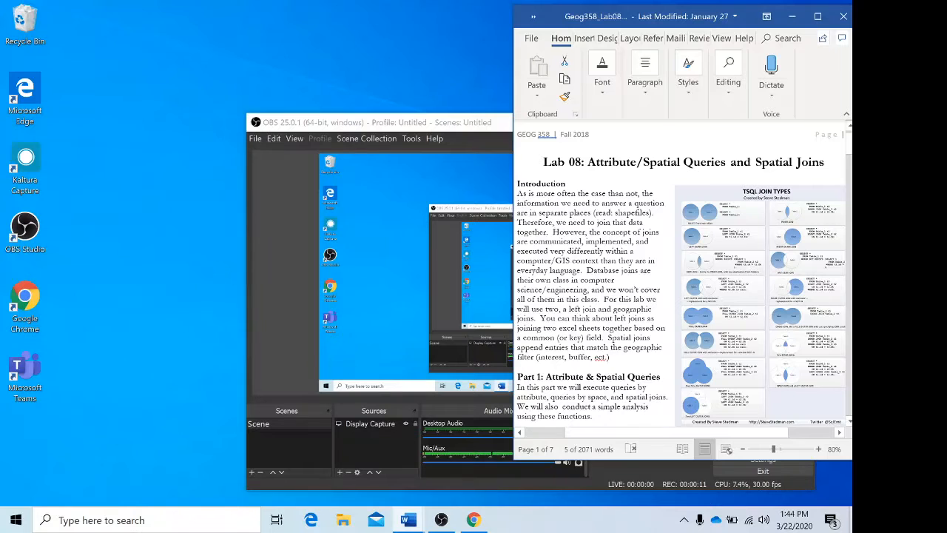
# Read through the Lab 08 handout's introduction, materials list and attribute query instructions
pyautogui.scroll(-2, 681, 273)
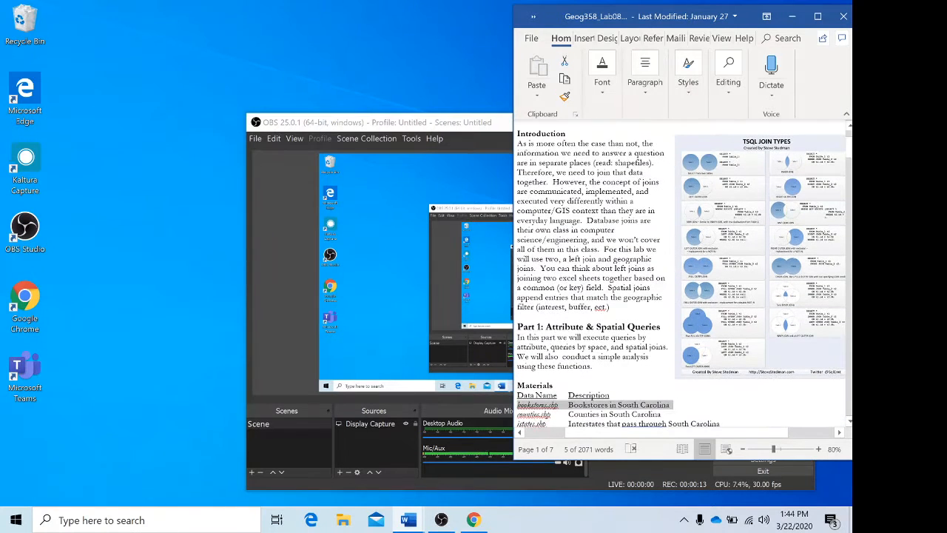
pyautogui.scroll(-2, 682, 274)
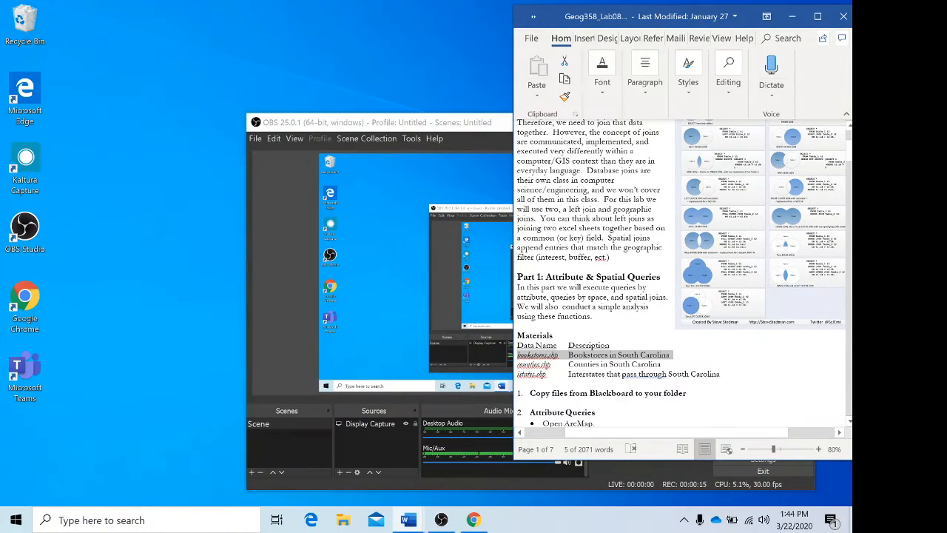
pyautogui.scroll(4, 681, 274)
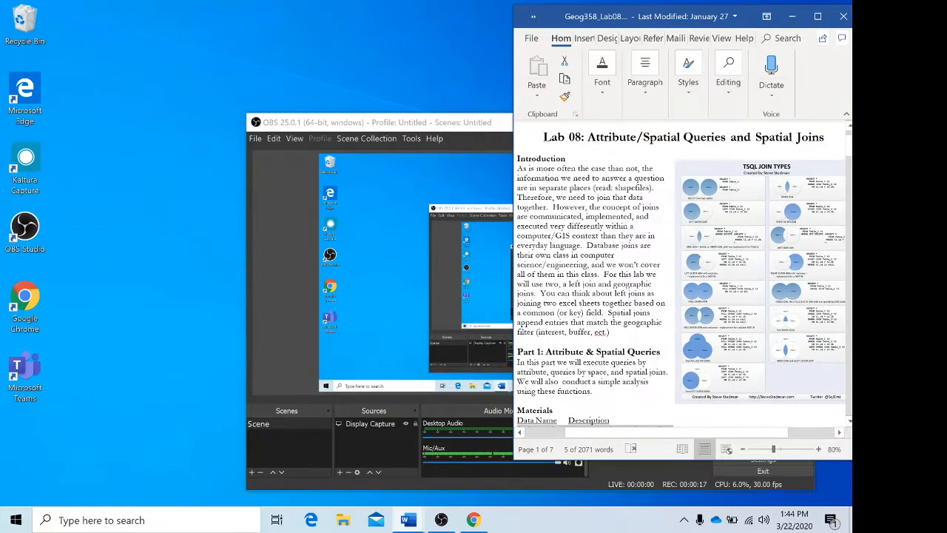
pyautogui.scroll(-4, 682, 273)
pyautogui.scroll(-3, 681, 274)
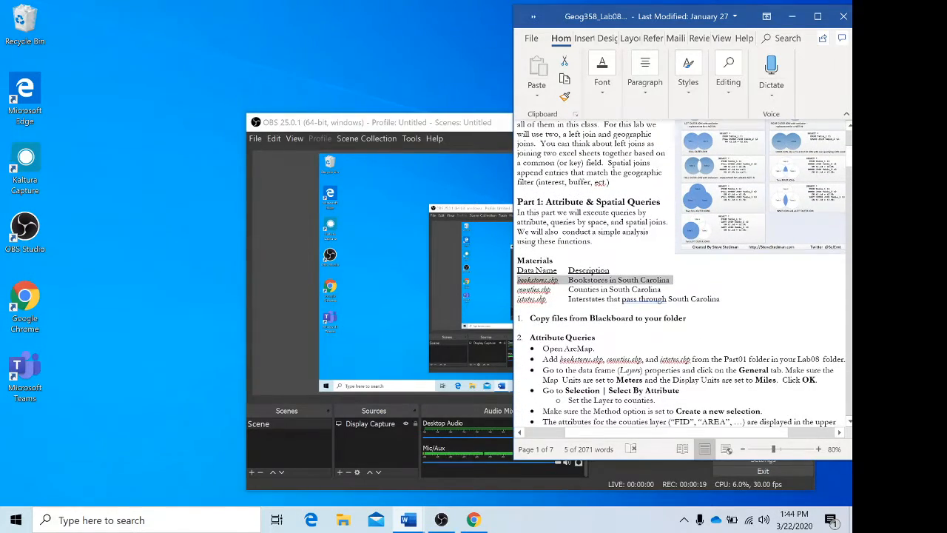
pyautogui.scroll(-1, 682, 274)
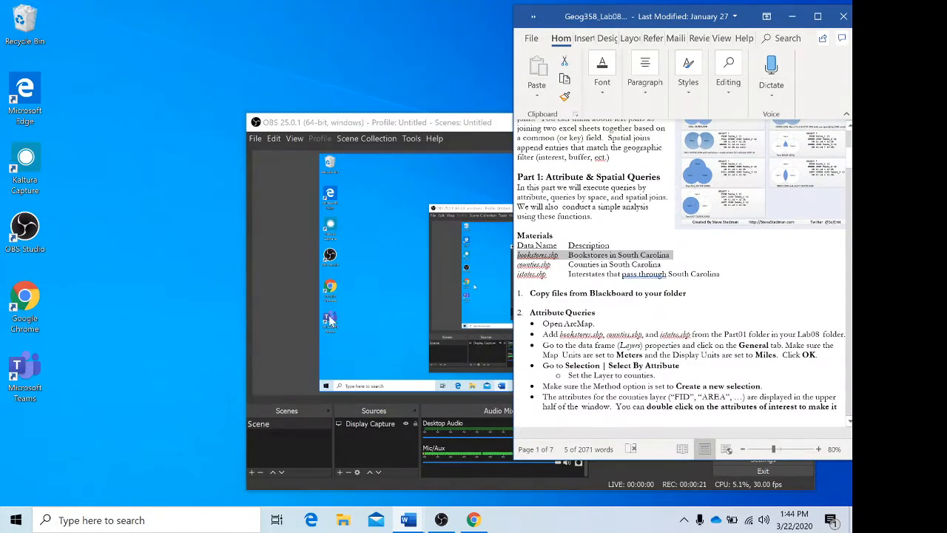
# Launch ArcMap and dismiss its Getting Started dialog to work in an untitled blank map
pyautogui.click(215, 520)
pyautogui.write('arc')
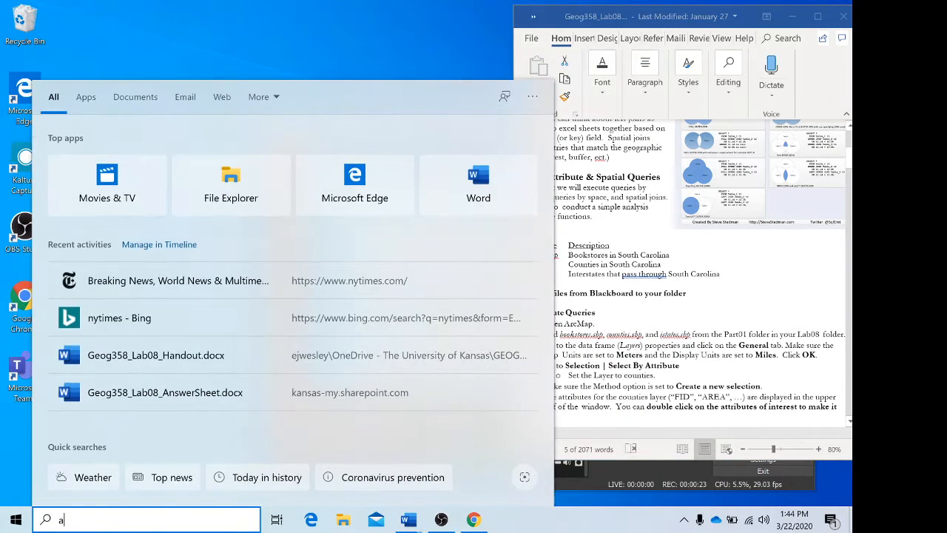
pyautogui.write('m')
pyautogui.press('Return')
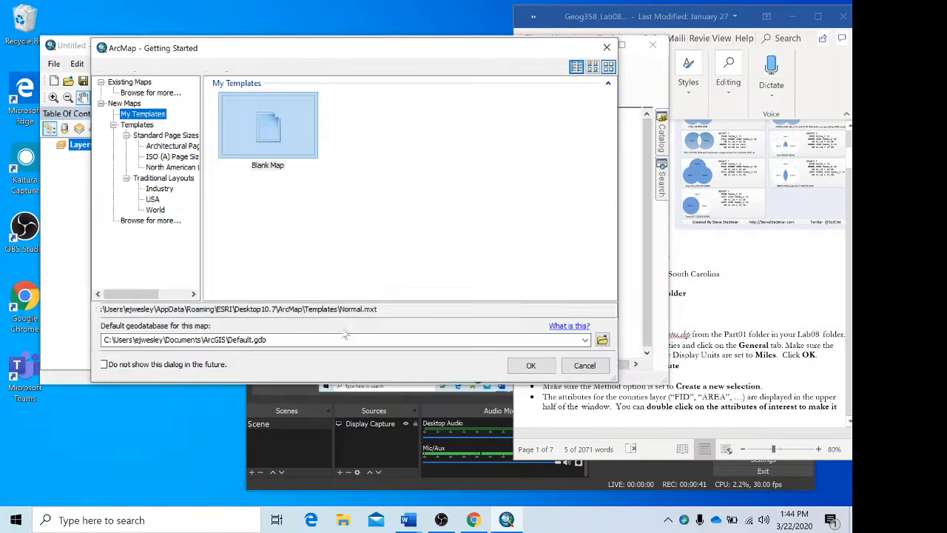
pyautogui.click(607, 48)
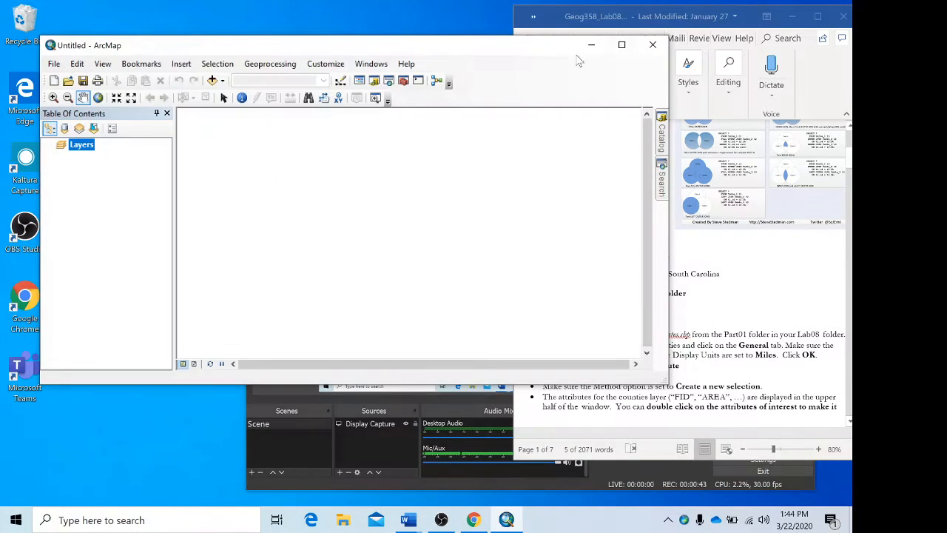
# Reposition and resize the ArcMap window to sit beside the handout, and open the Catalog
pyautogui.moveTo(544, 53); pyautogui.dragTo(515, 27)
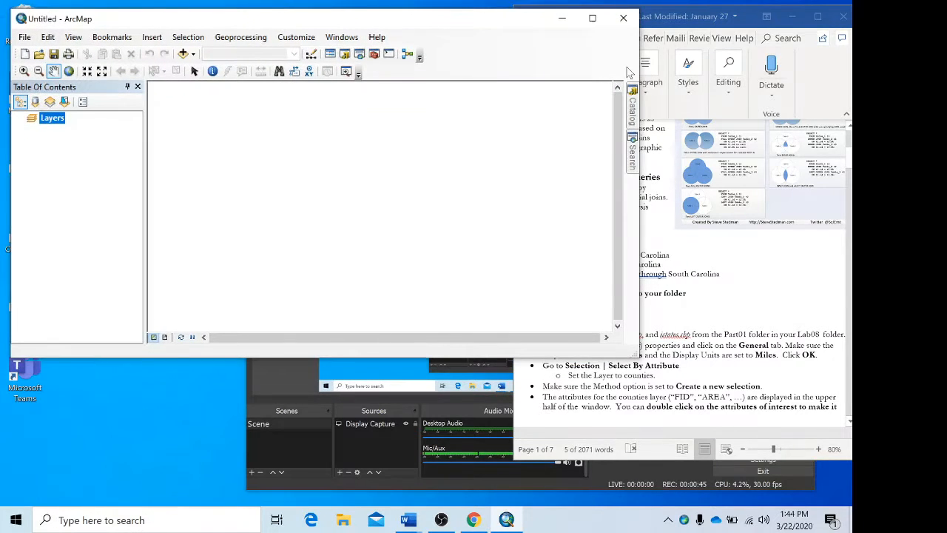
pyautogui.moveTo(641, 62); pyautogui.dragTo(530, 62)
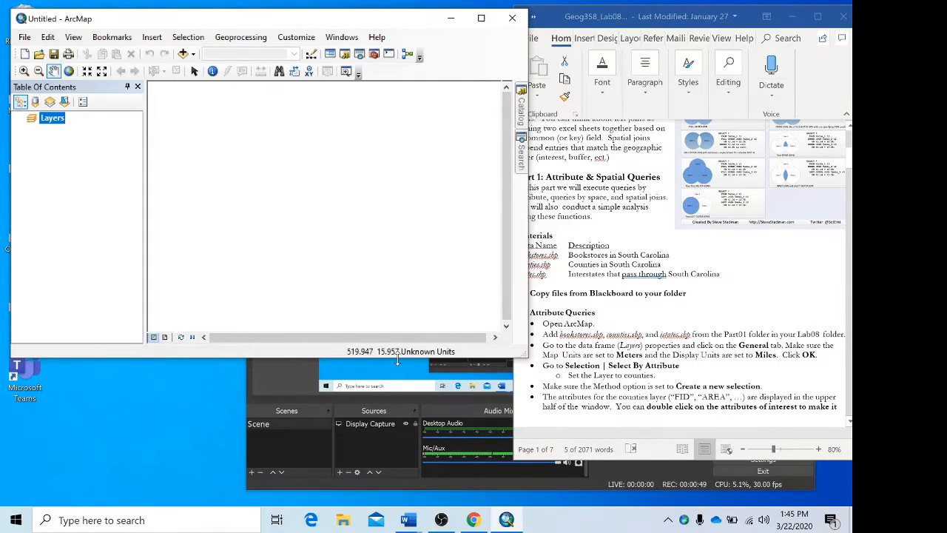
pyautogui.moveTo(397, 360); pyautogui.dragTo(411, 477)
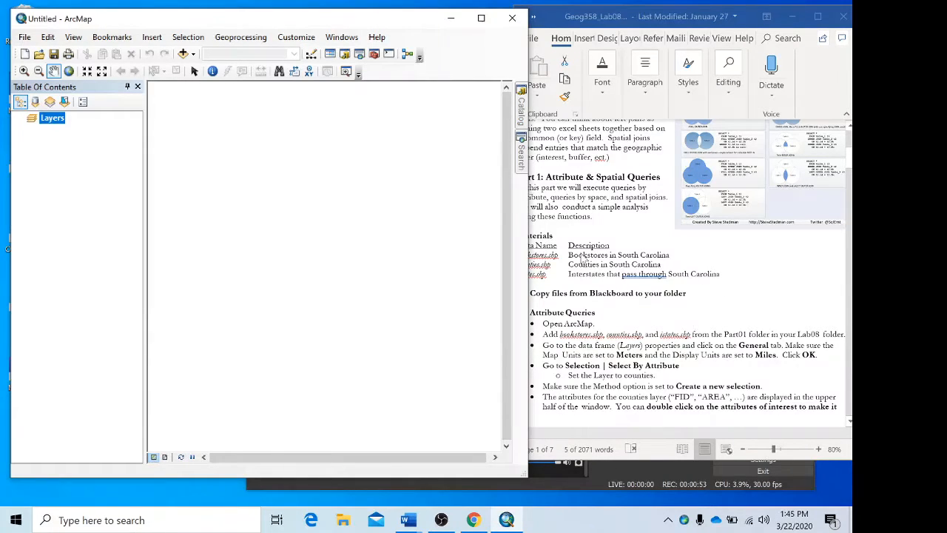
pyautogui.scroll(-1, 641, 198)
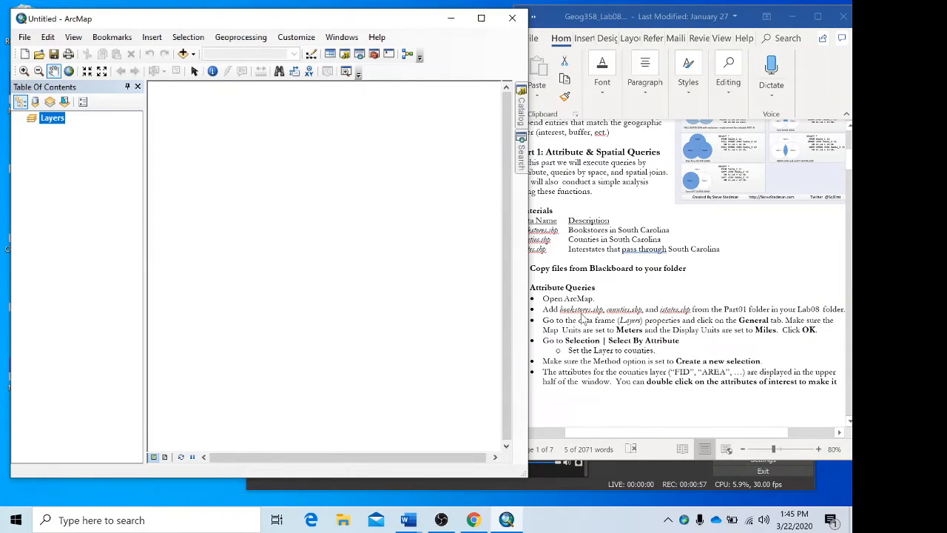
pyautogui.click(521, 106)
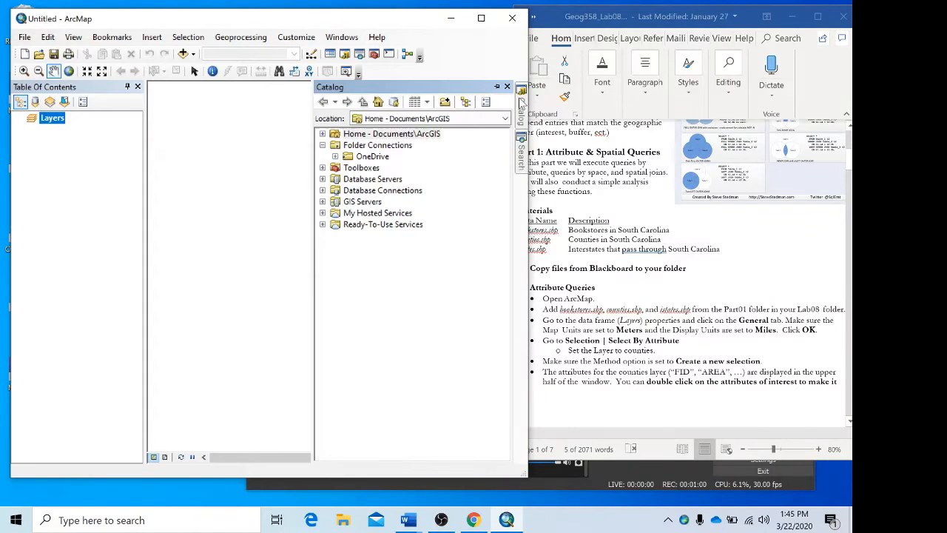
pyautogui.click(385, 147)
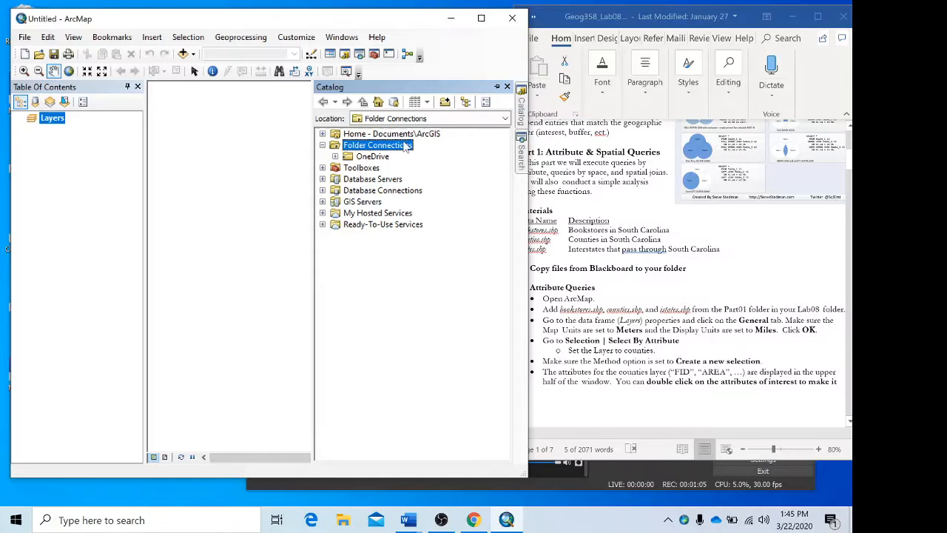
pyautogui.click(444, 103)
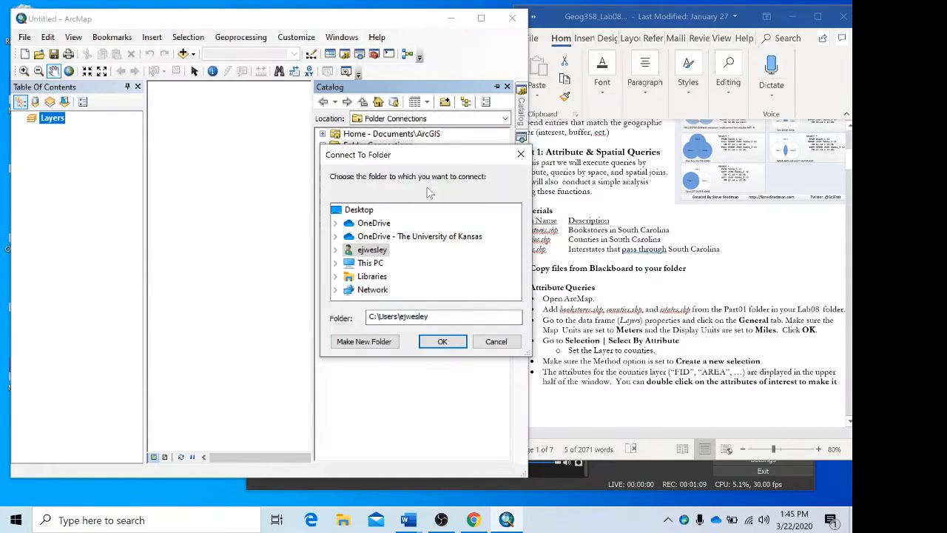
pyautogui.click(520, 155)
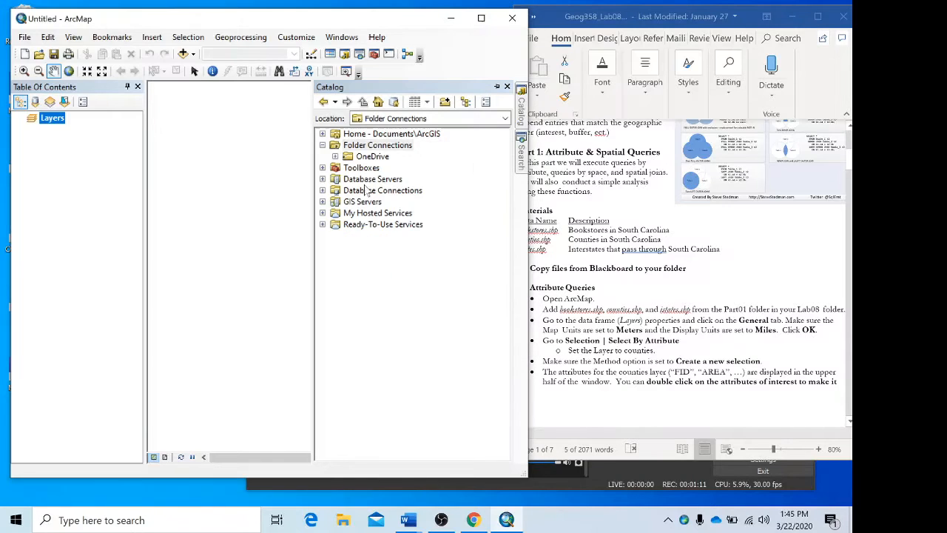
# Expand the OneDrive folder connection down through Geog358_Lab08_Data and Lab08 to the part01 folder
pyautogui.click(335, 157)
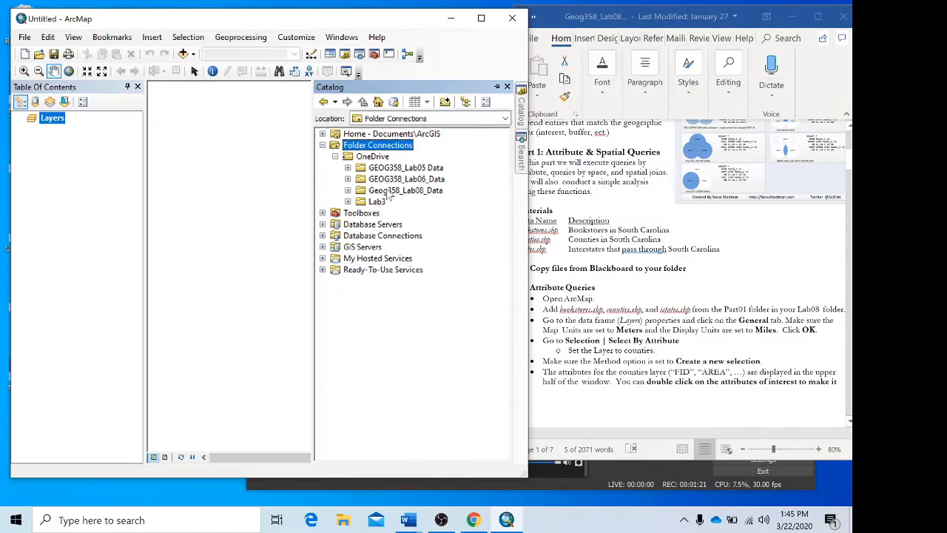
pyautogui.click(347, 191)
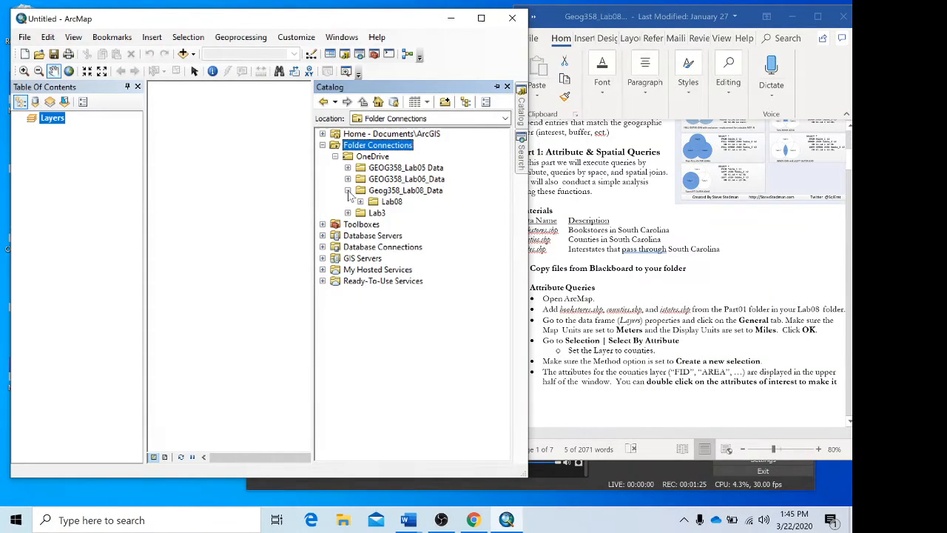
pyautogui.click(361, 201)
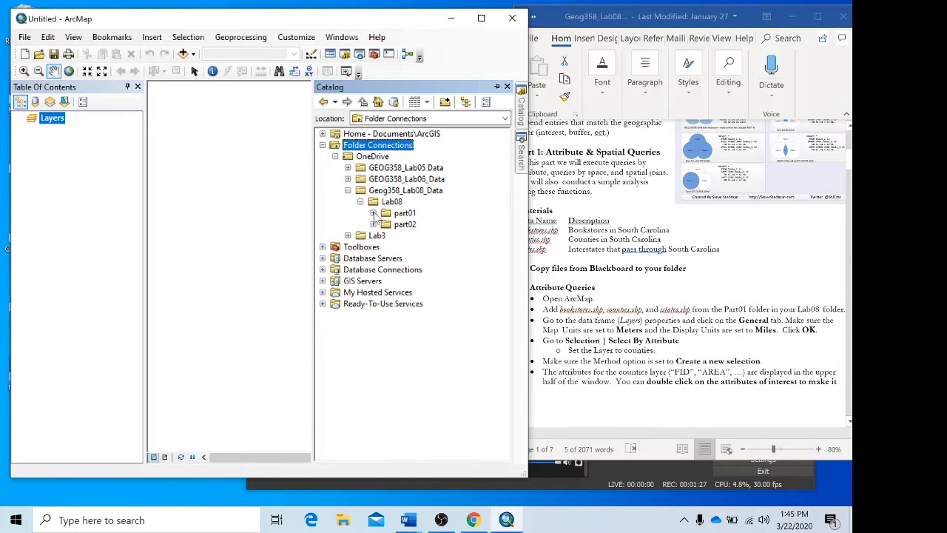
pyautogui.click(373, 212)
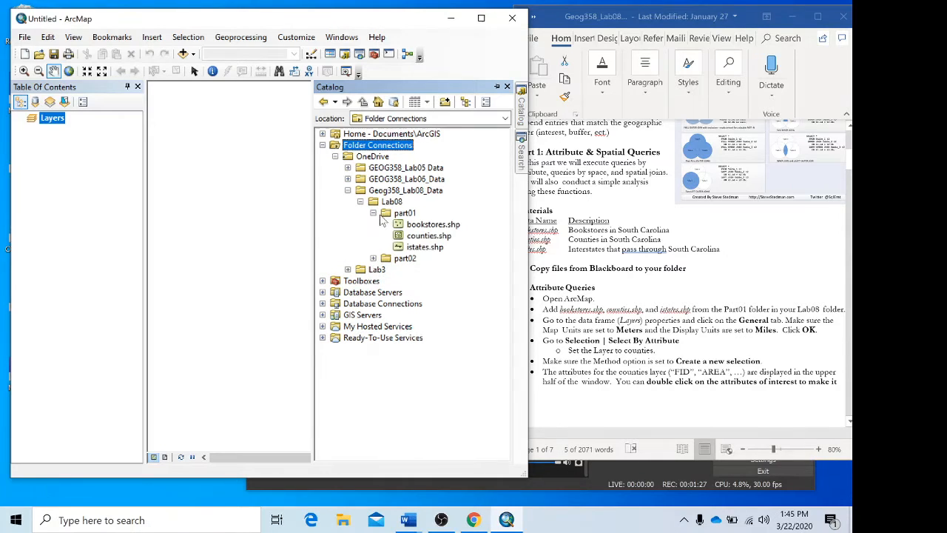
# Add bookstores.shp from the part01 folder to the map
pyautogui.click(439, 226)
pyautogui.click(440, 237)
pyautogui.click(438, 248)
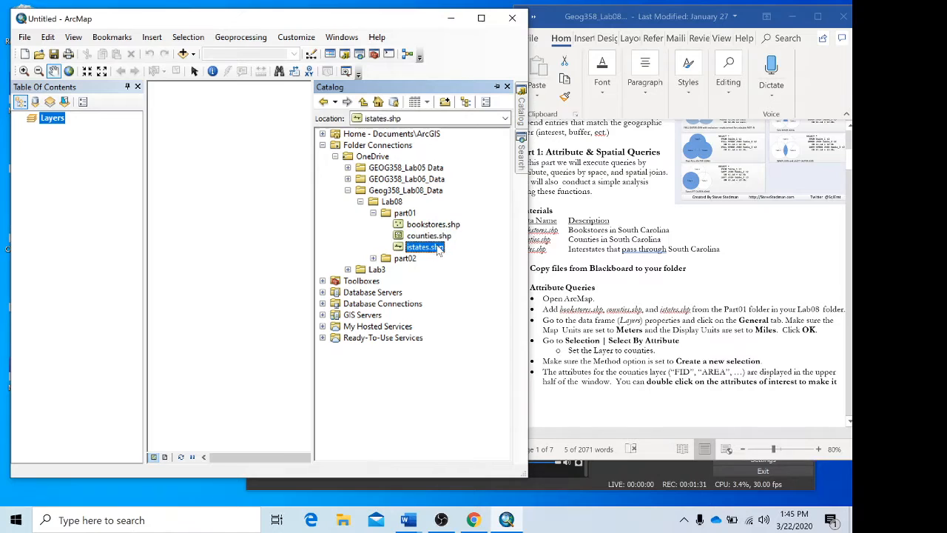
pyautogui.click(439, 226)
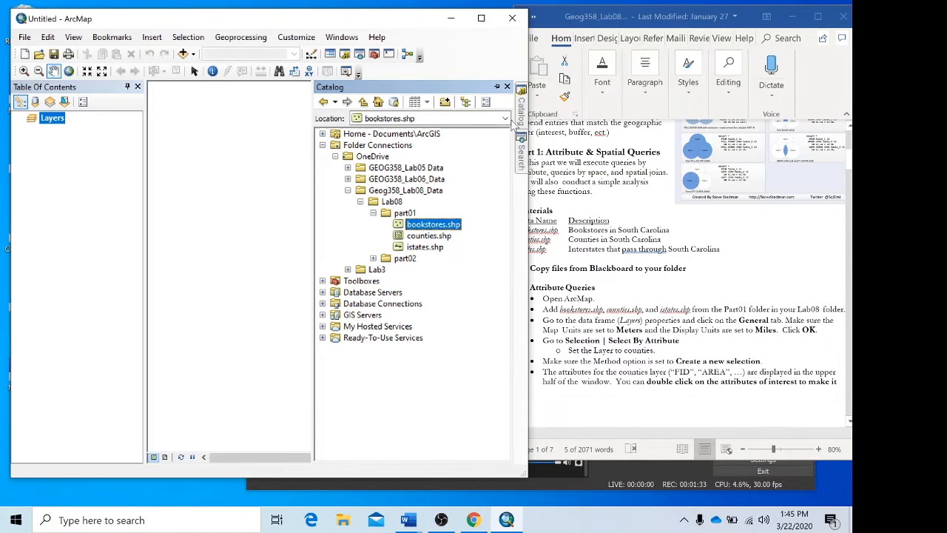
pyautogui.moveTo(447, 231)
pyautogui.mouseDown()
pyautogui.moveTo(314, 228)
pyautogui.moveTo(288, 246)
pyautogui.mouseUp()
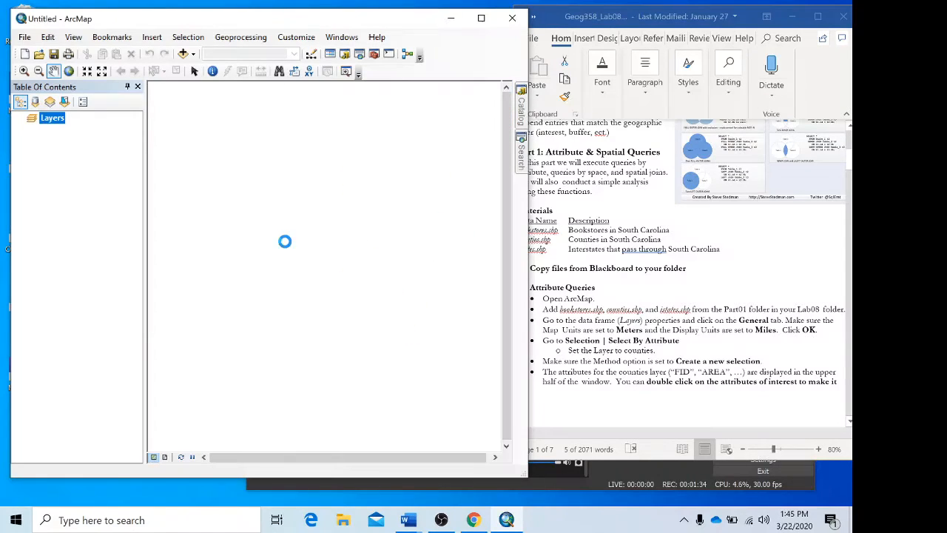
# Pin the Catalog open, add counties.shp and istates.shp from part01 to the map, and set the Catalog back to auto-hide
pyautogui.click(522, 110)
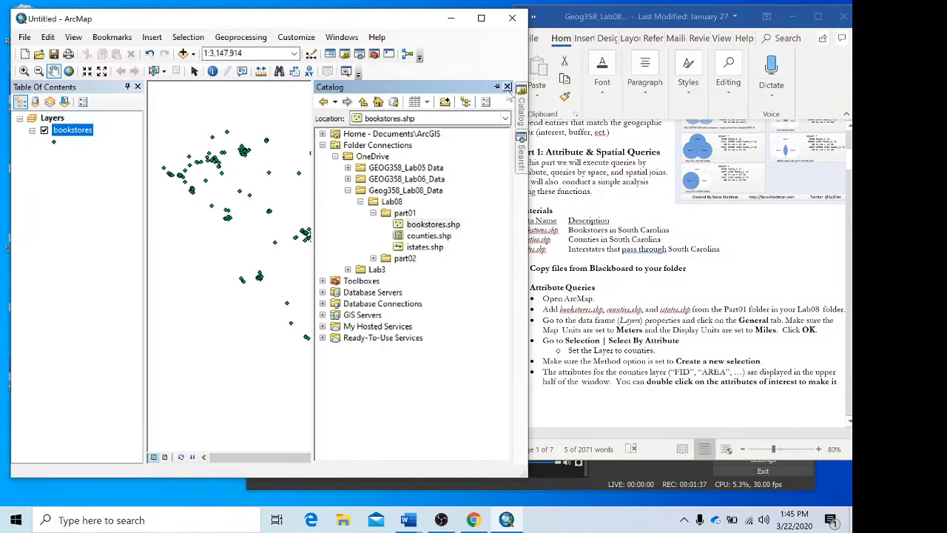
pyautogui.click(497, 87)
pyautogui.moveTo(444, 235); pyautogui.dragTo(276, 221)
pyautogui.moveTo(440, 247); pyautogui.dragTo(274, 229)
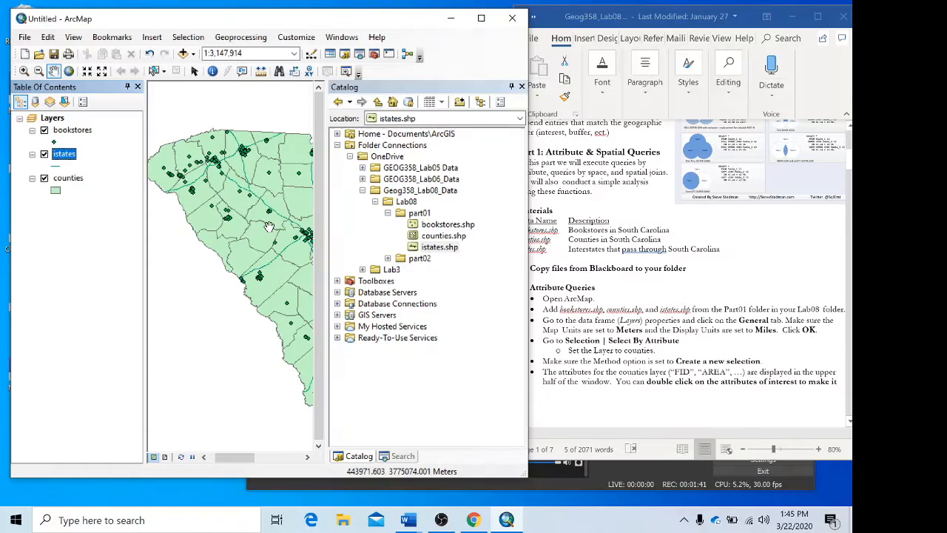
pyautogui.click(511, 87)
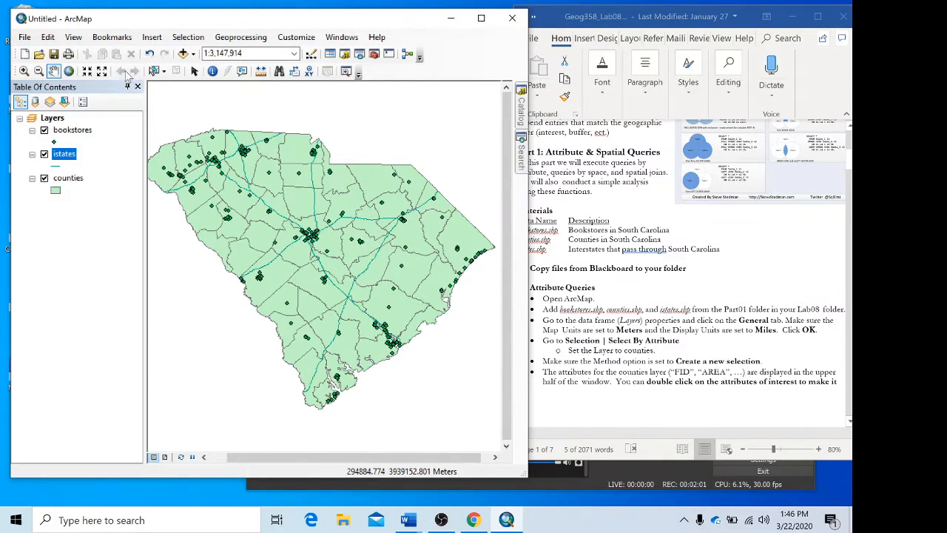
# Set the display units of the Layers data frame to Miles
pyautogui.click(52, 119)
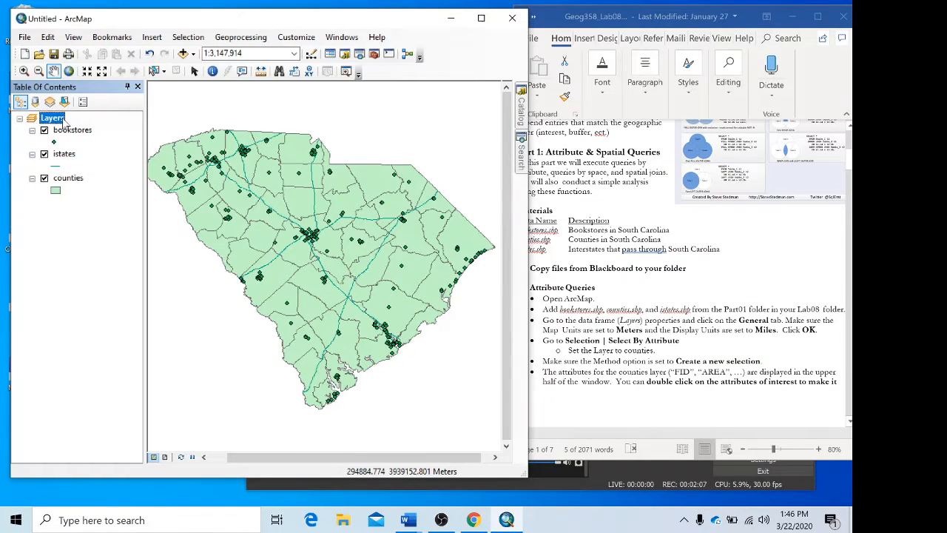
pyautogui.doubleClick(54, 119)
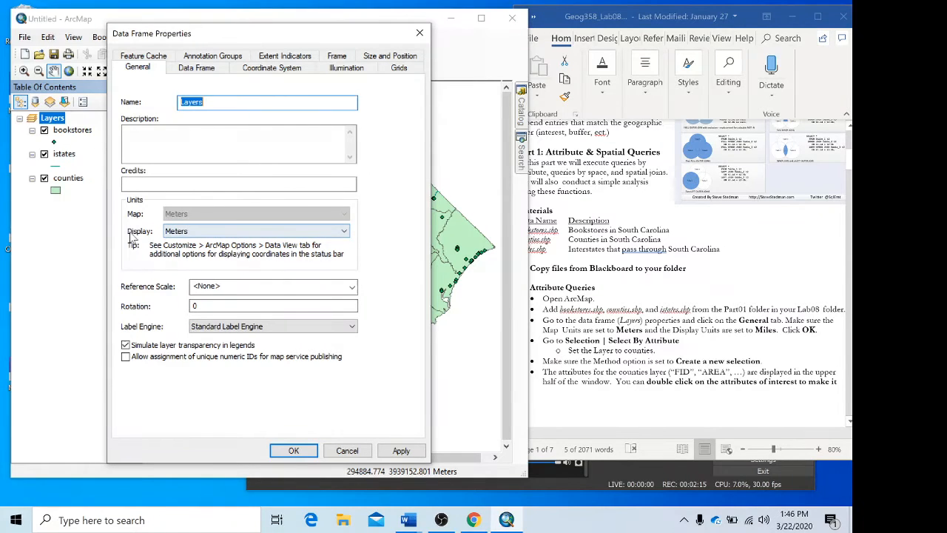
pyautogui.click(207, 234)
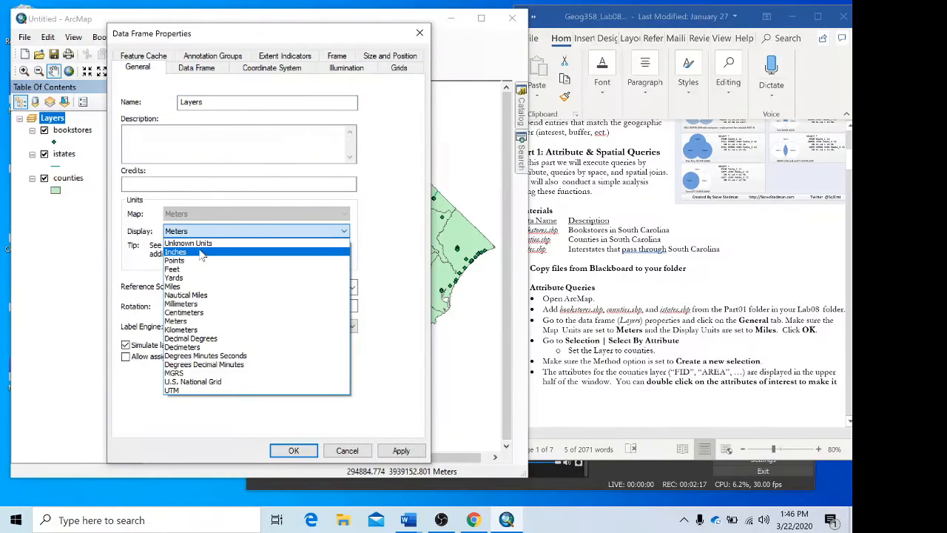
pyautogui.click(200, 287)
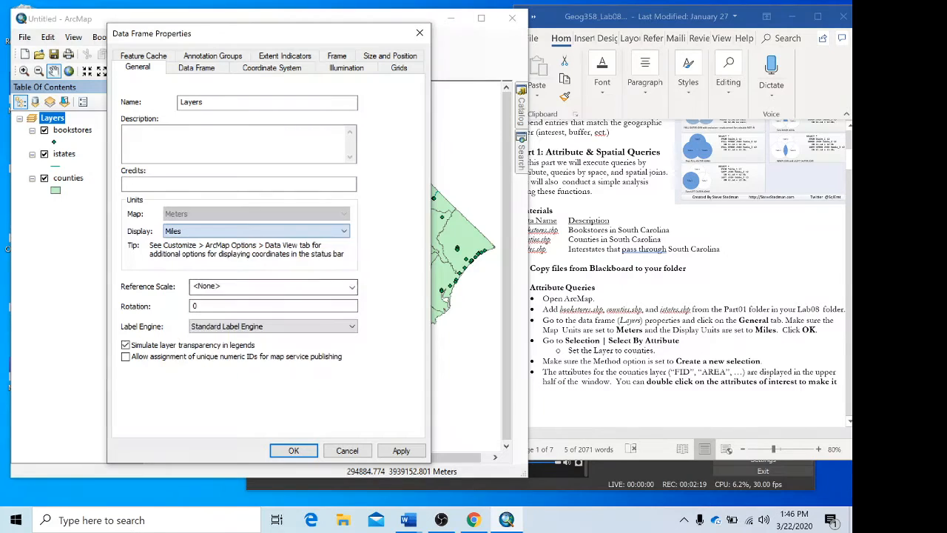
pyautogui.click(294, 451)
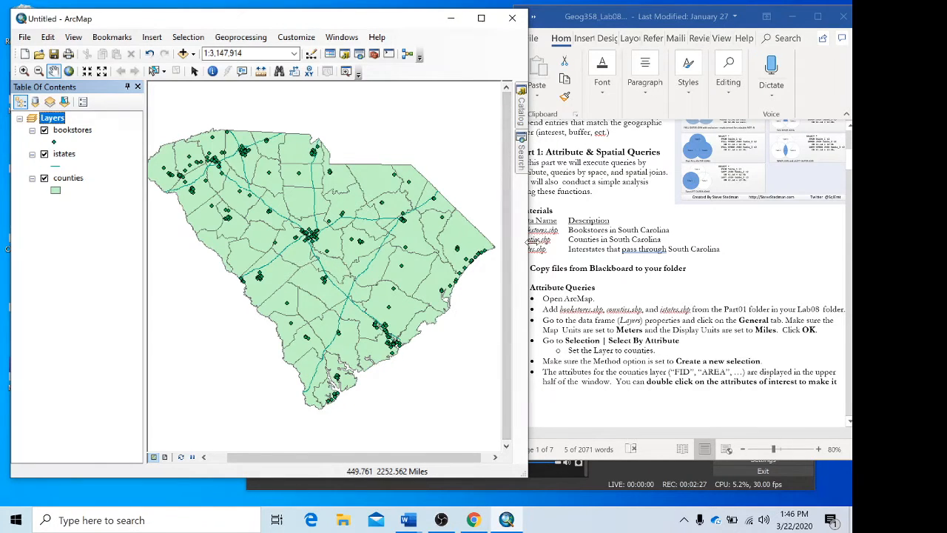
# Open the counties attribute table, widen its window and bring the POP1990, POP2000 and MEDHHINC fields into view
pyautogui.scroll(-1, 695, 327)
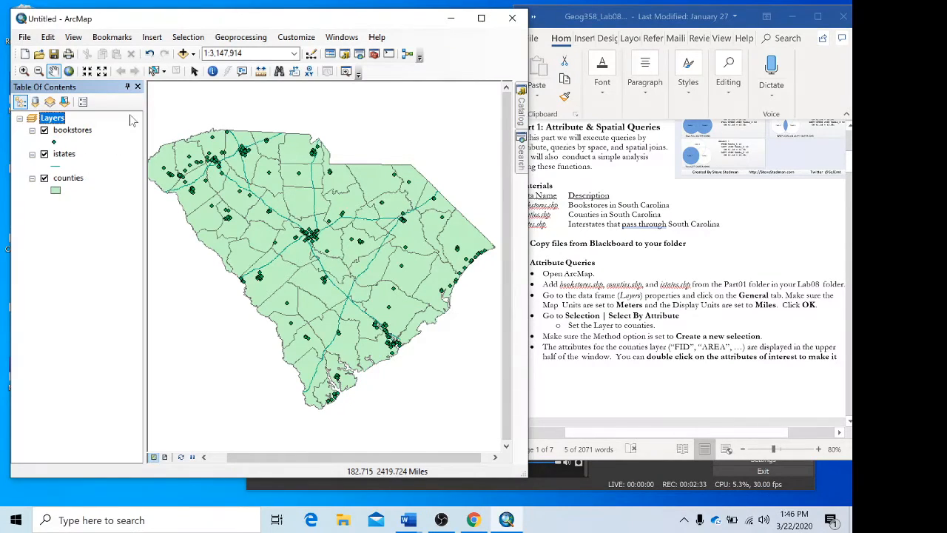
pyautogui.click(188, 37)
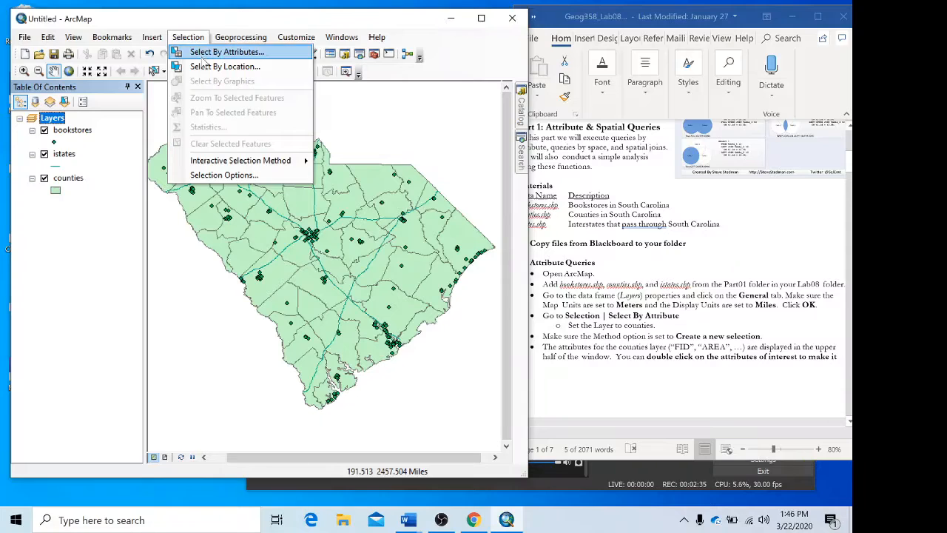
pyautogui.click(109, 180)
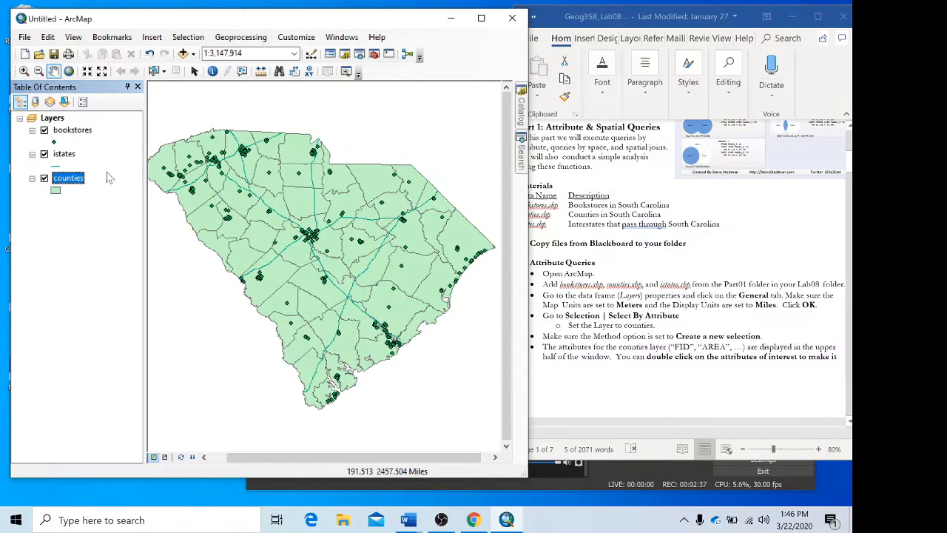
pyautogui.rightClick(67, 182)
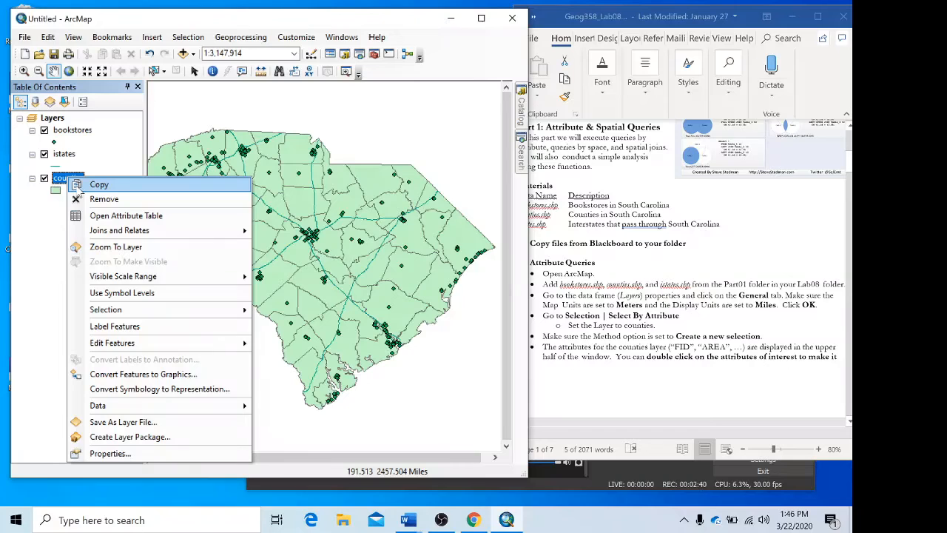
pyautogui.click(116, 216)
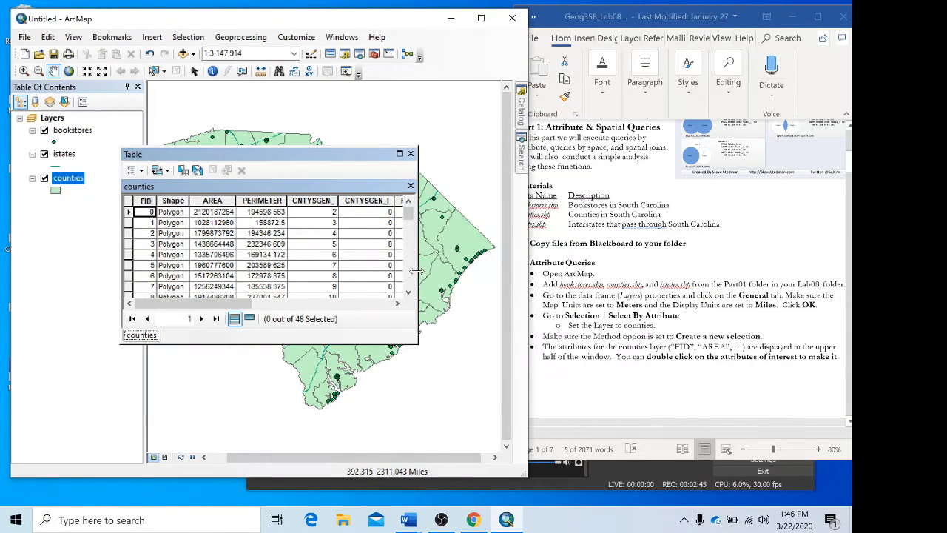
pyautogui.moveTo(416, 271); pyautogui.dragTo(490, 272)
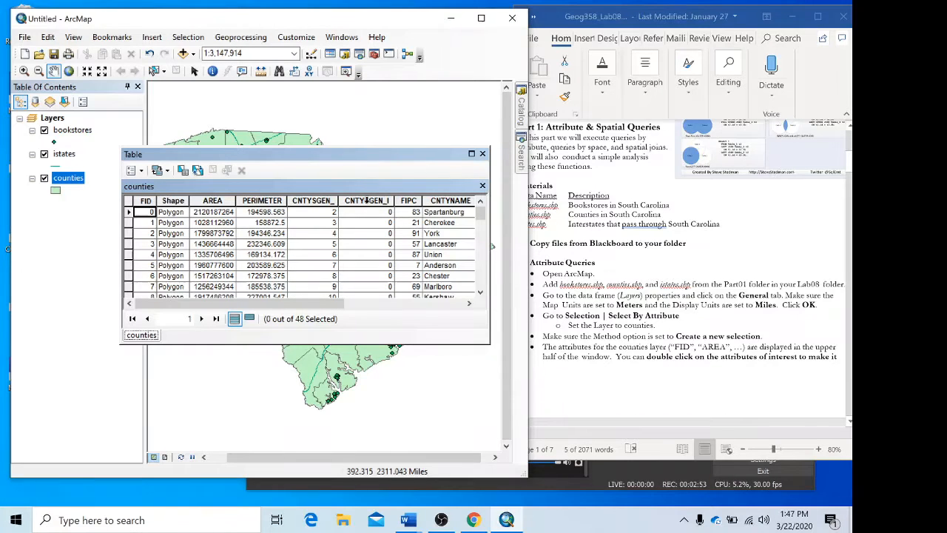
pyautogui.moveTo(336, 303); pyautogui.dragTo(449, 314)
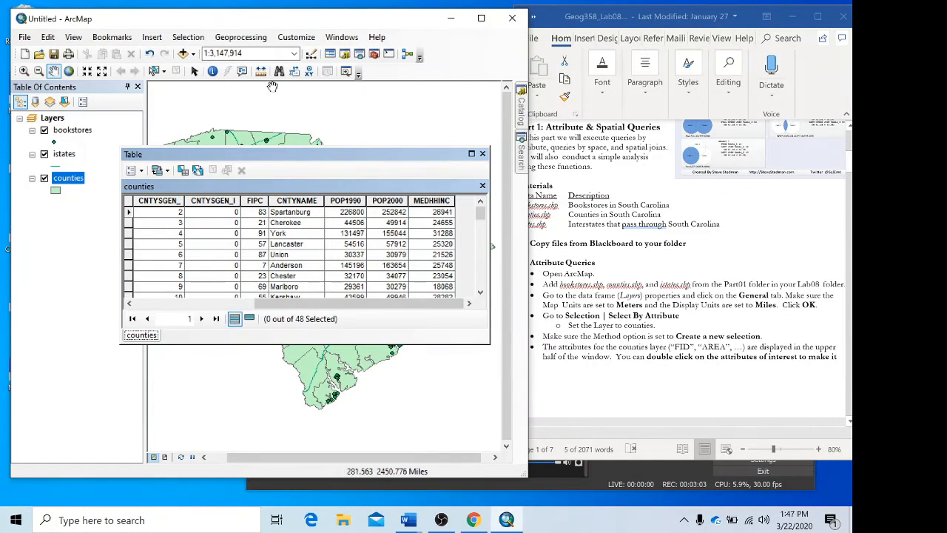
pyautogui.click(194, 40)
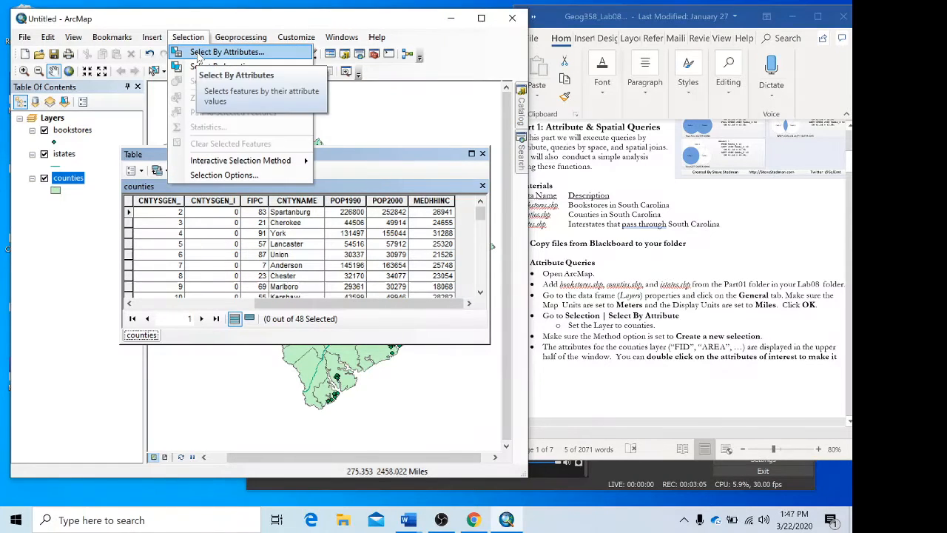
pyautogui.click(197, 54)
pyautogui.click(144, 64)
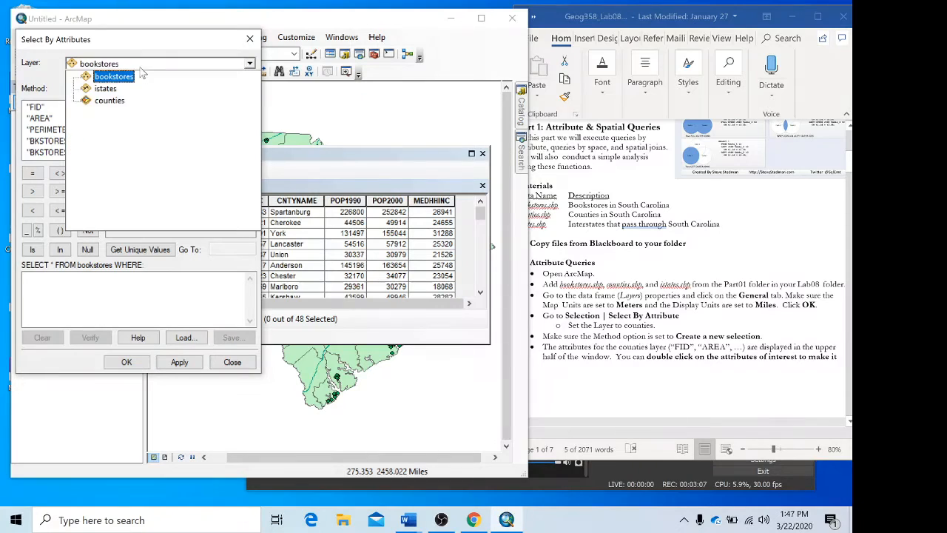
pyautogui.click(118, 97)
pyautogui.scroll(-2, 134, 144)
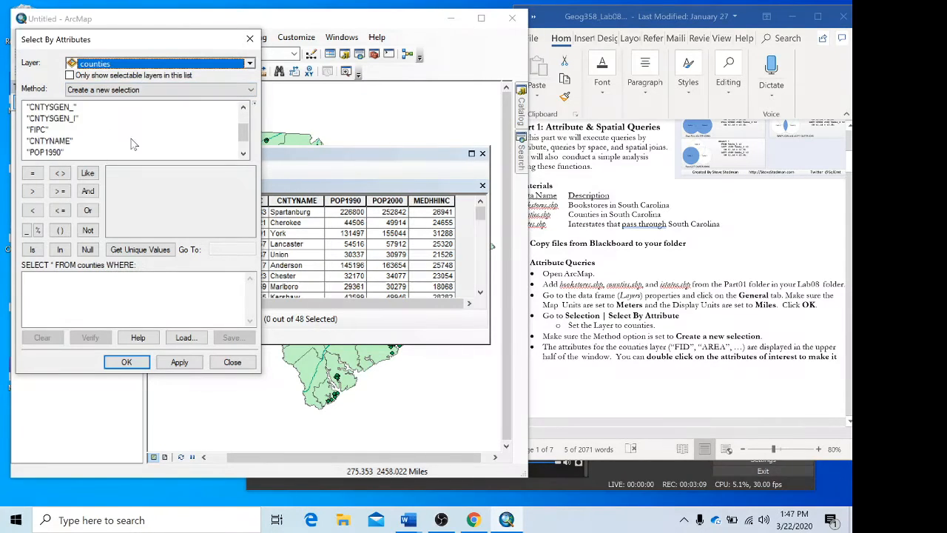
pyautogui.scroll(2, 151, 146)
pyautogui.scroll(-3, 152, 146)
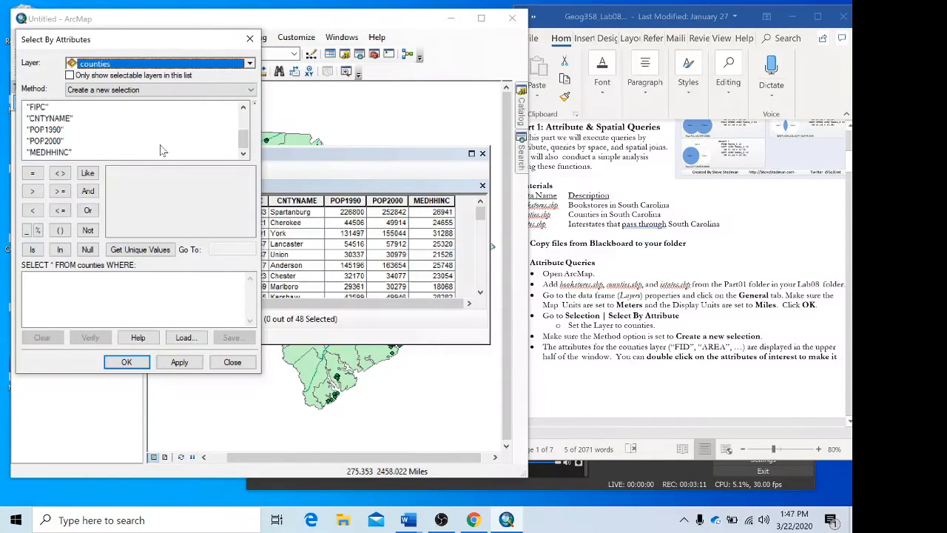
pyautogui.click(251, 40)
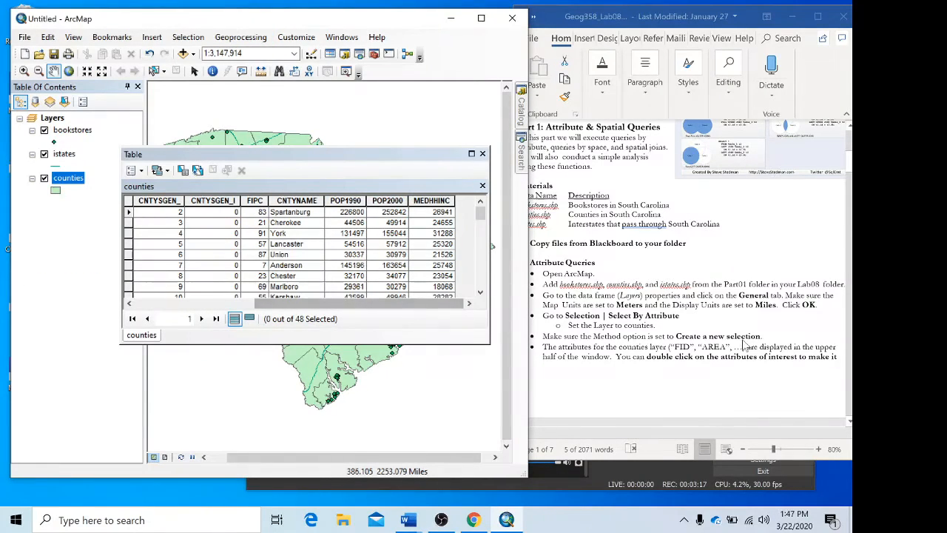
# Switch to the Word lab document and read the attribute query instructions for selecting counties by 1990 population
pyautogui.click(791, 331)
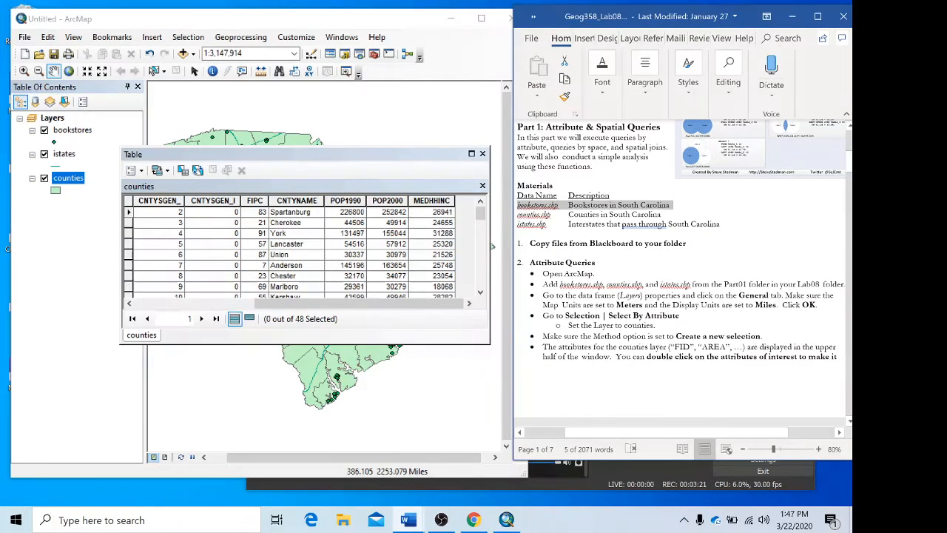
pyautogui.scroll(-5, 683, 273)
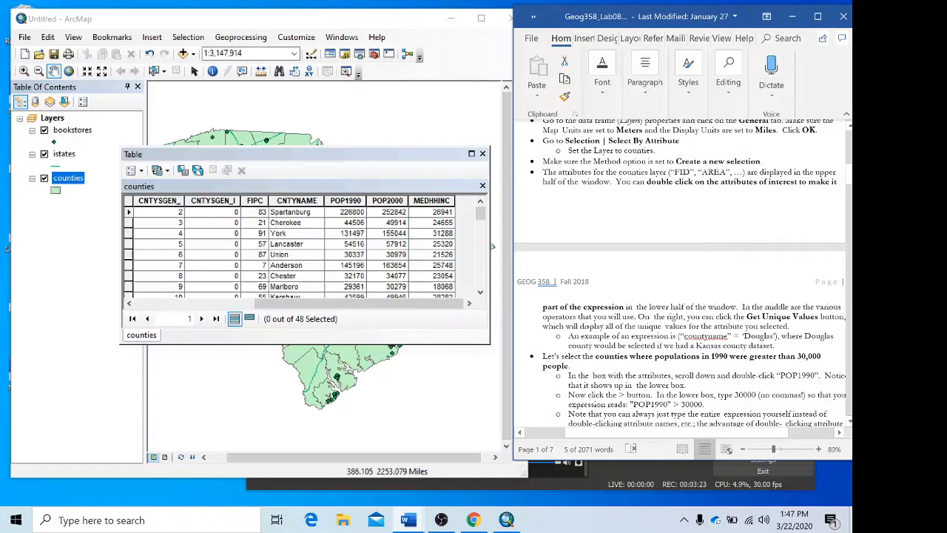
pyautogui.scroll(-3, 684, 273)
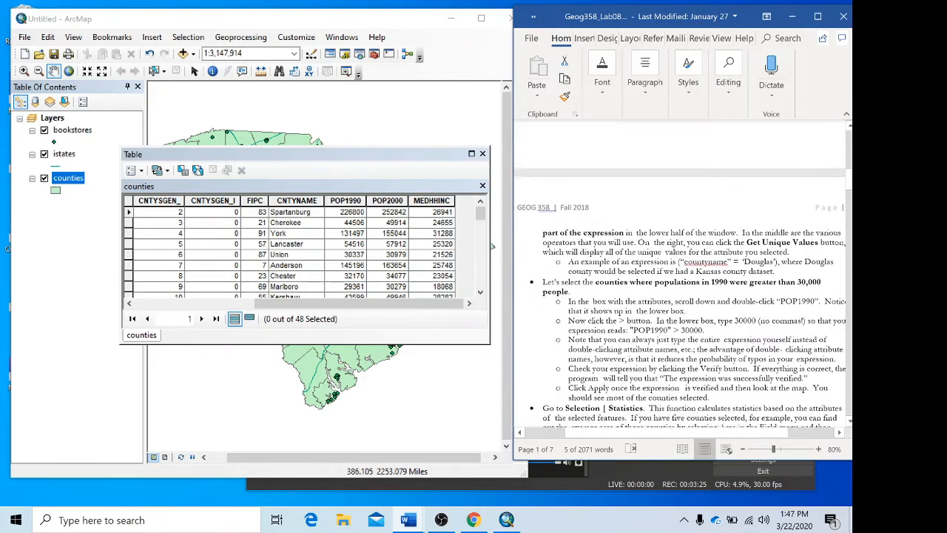
pyautogui.scroll(3, 683, 273)
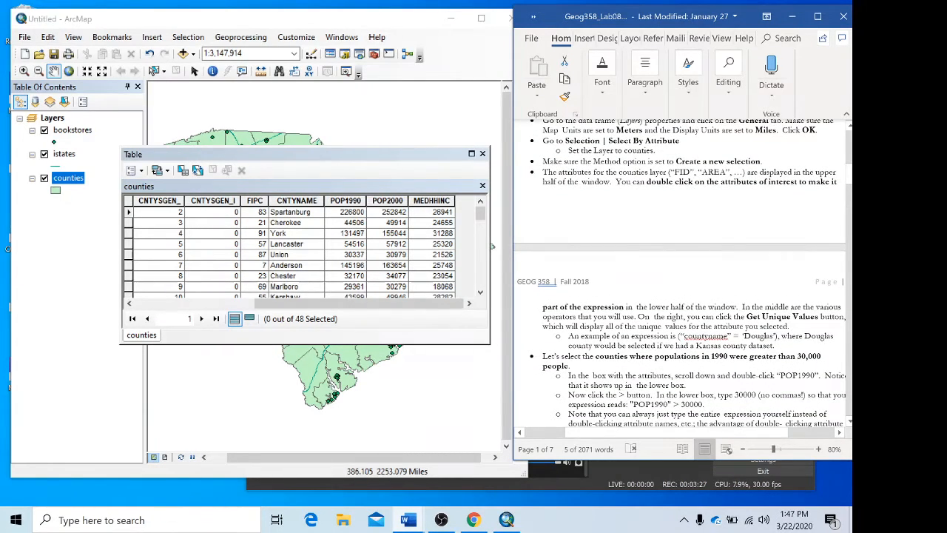
pyautogui.scroll(-6, 701, 276)
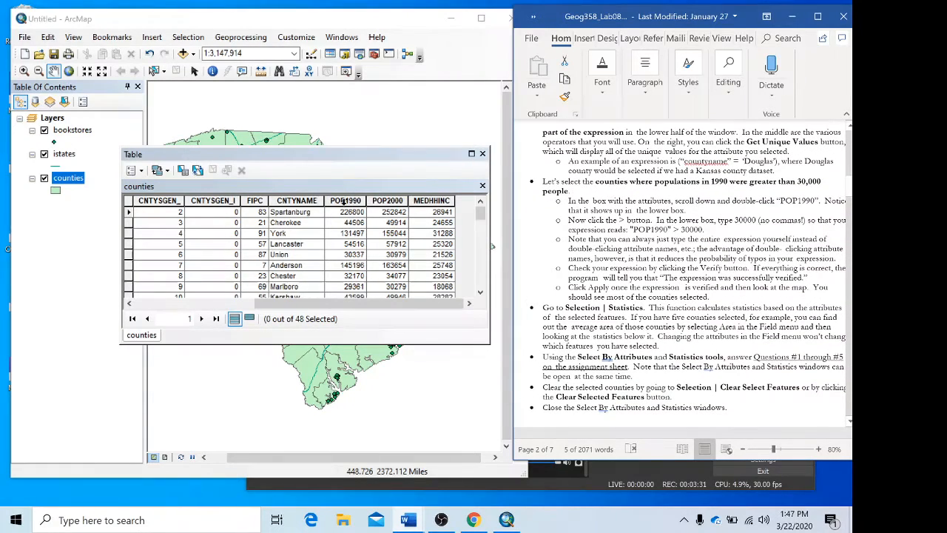
# Build the expression "POP1990" >30000 in Select by Attributes for the counties table and verify it
pyautogui.click(188, 171)
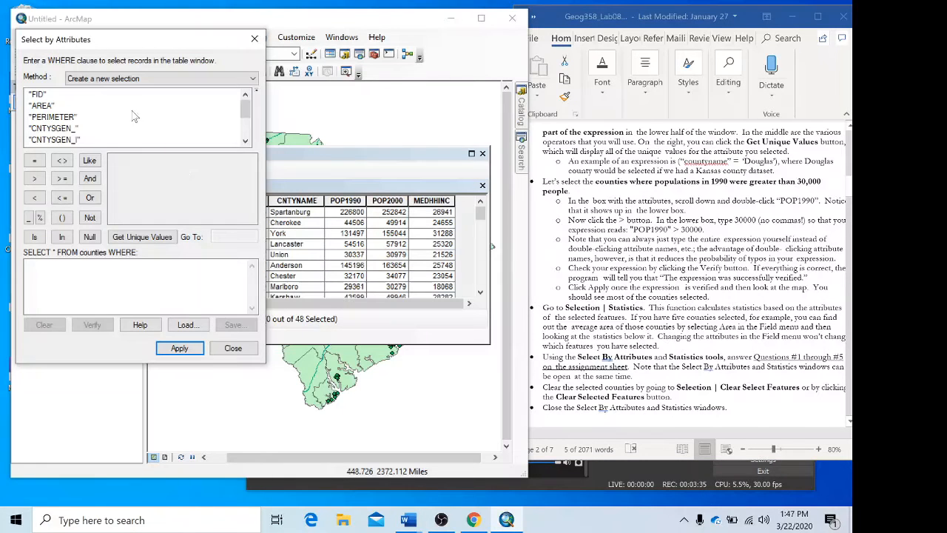
pyautogui.scroll(-2, 251, 128)
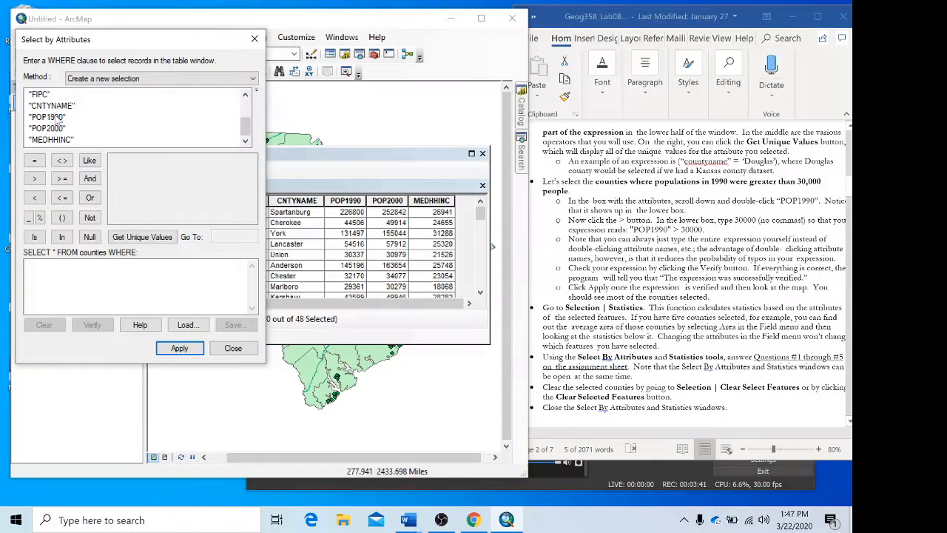
pyautogui.click(57, 119)
pyautogui.doubleClick(57, 120)
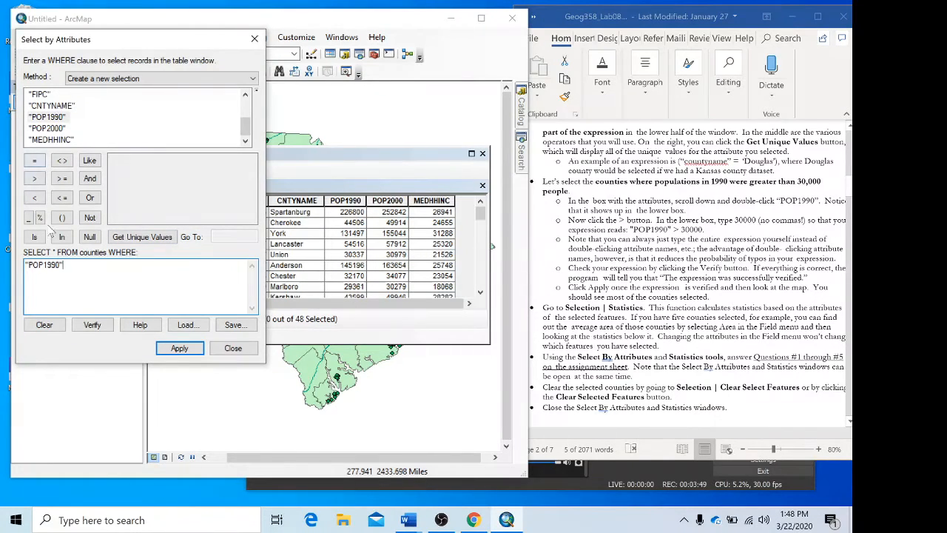
pyautogui.click(34, 179)
pyautogui.write('300')
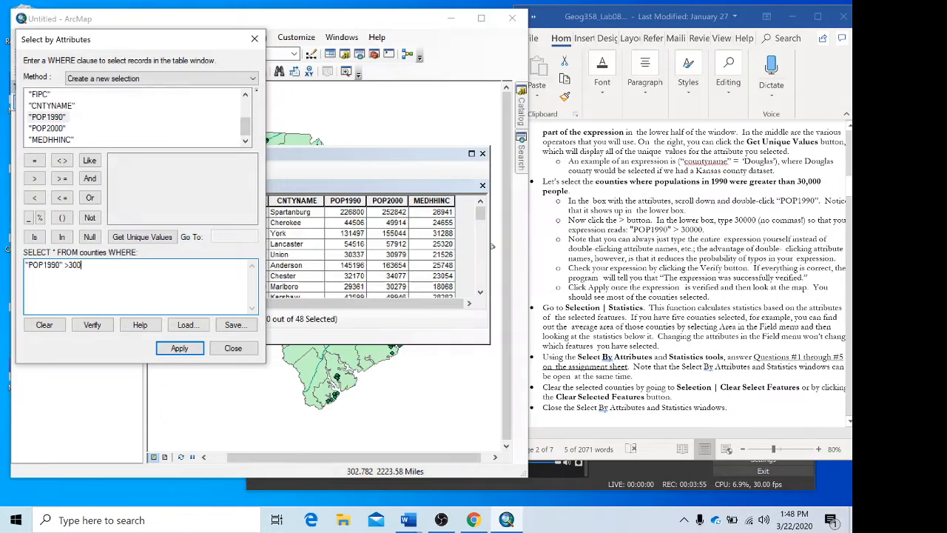
pyautogui.write('00')
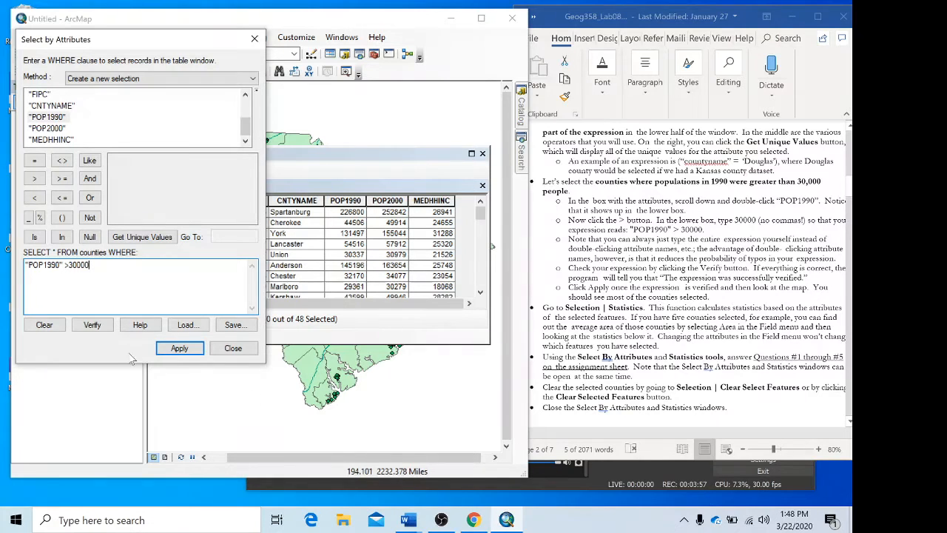
pyautogui.click(93, 325)
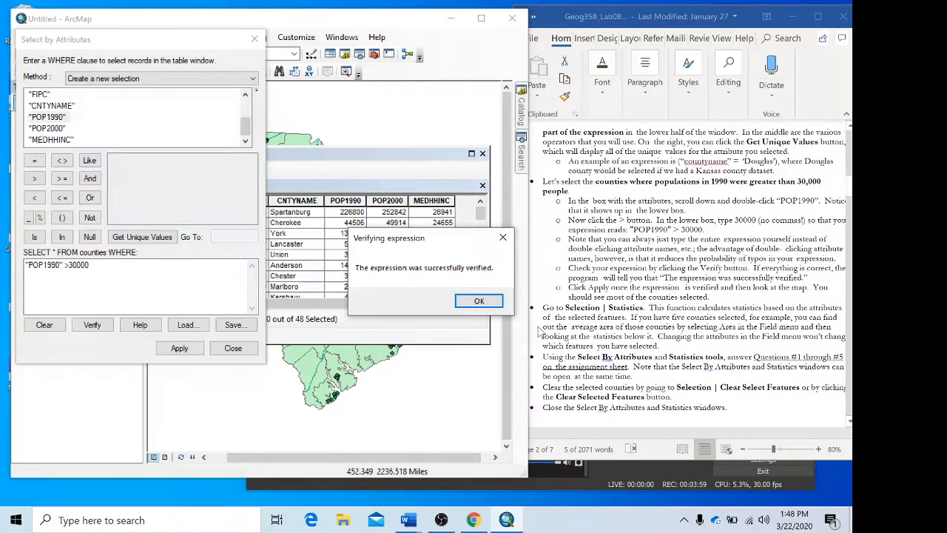
pyautogui.click(490, 304)
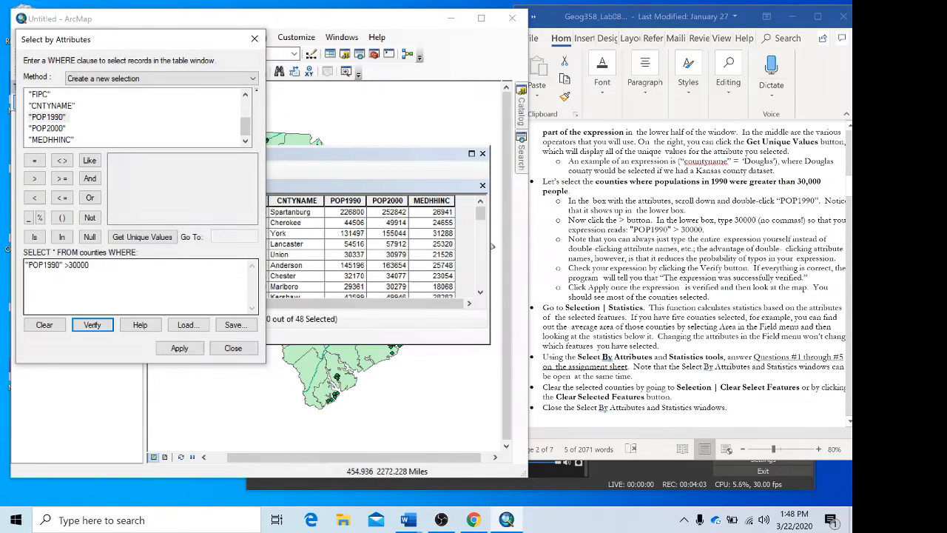
# Try verifying the expression with a comma in the value, as "POP1990" >30,000, and remove the comma again
pyautogui.click(77, 265)
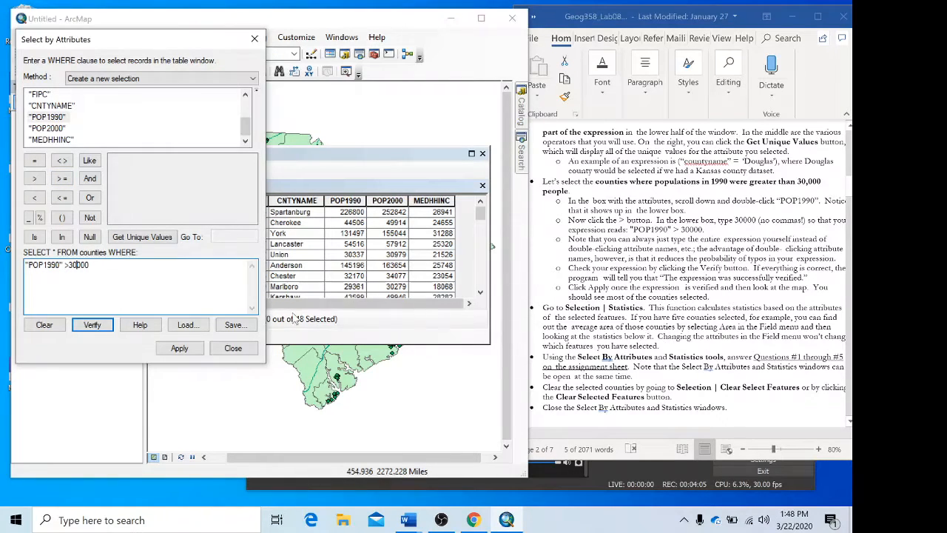
pyautogui.write(',')
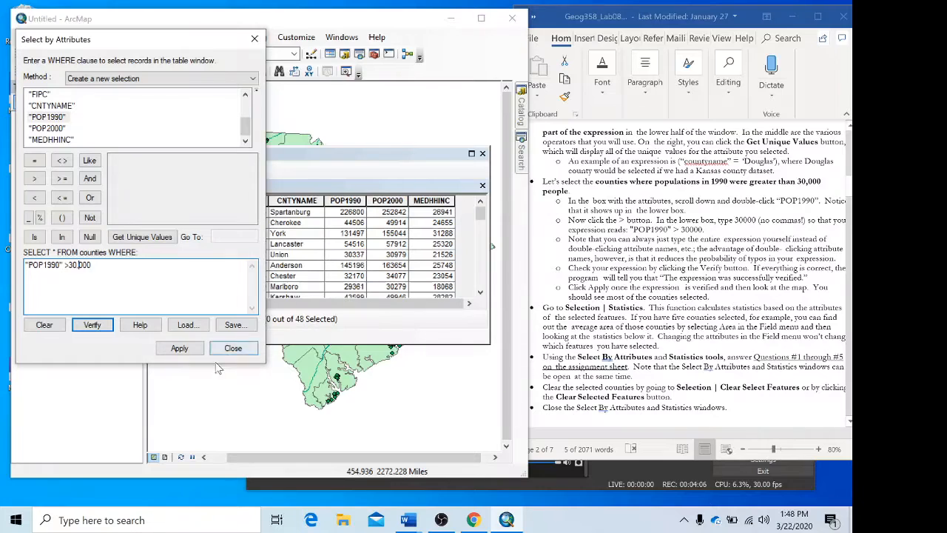
pyautogui.click(103, 325)
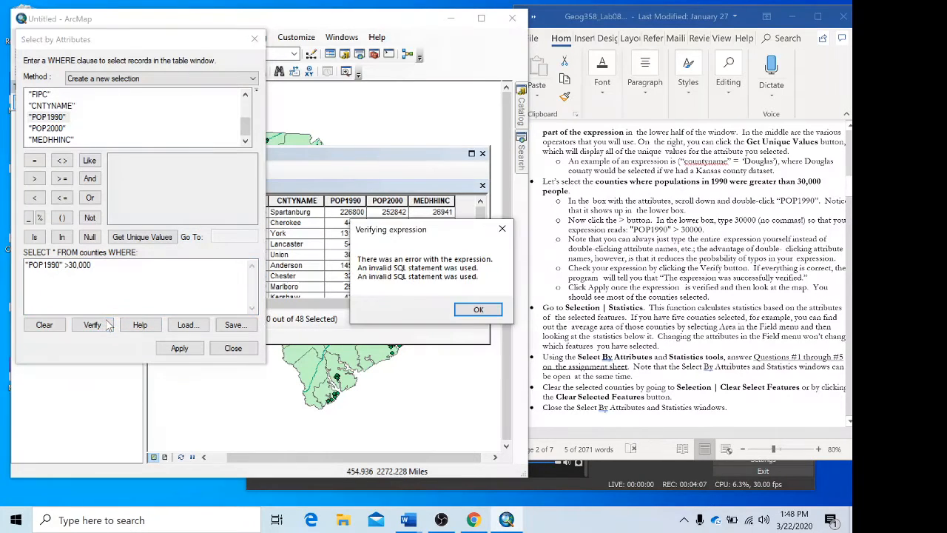
pyautogui.click(480, 311)
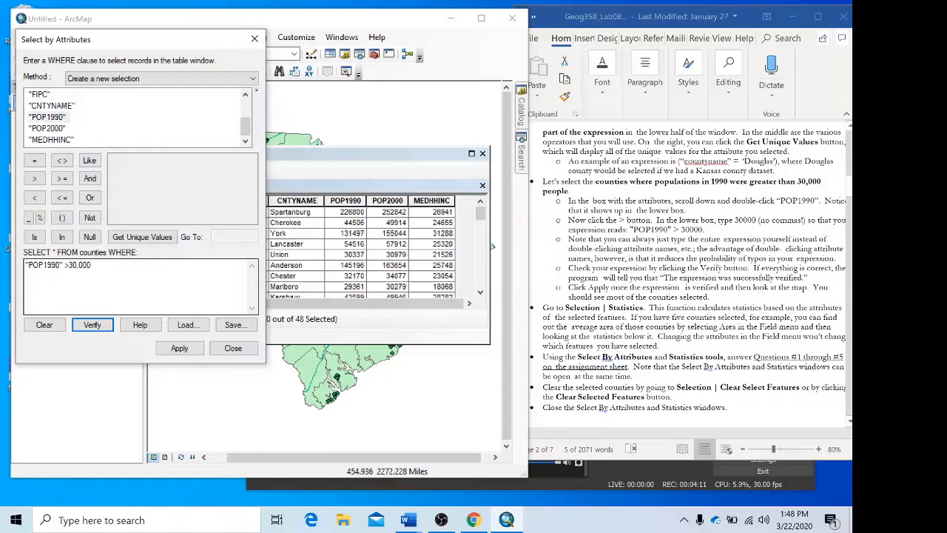
pyautogui.moveTo(76, 265); pyautogui.dragTo(80, 265)
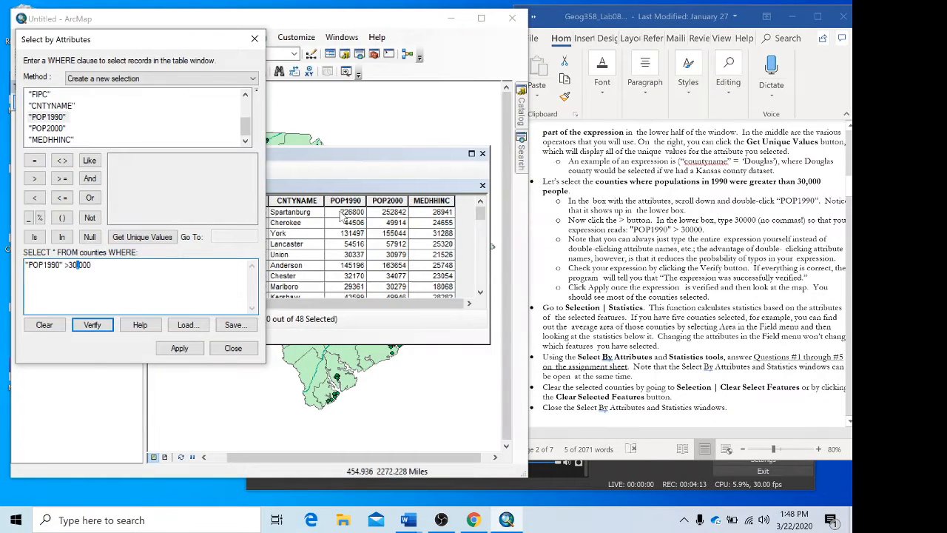
# Apply the query as a new selection on the counties table and close the Select by Attributes dialog
pyautogui.click(181, 349)
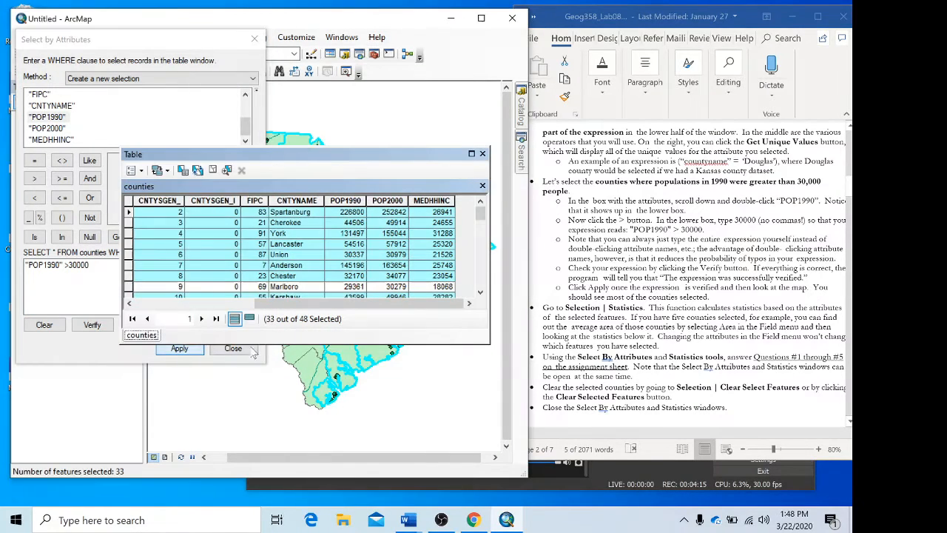
pyautogui.click(255, 40)
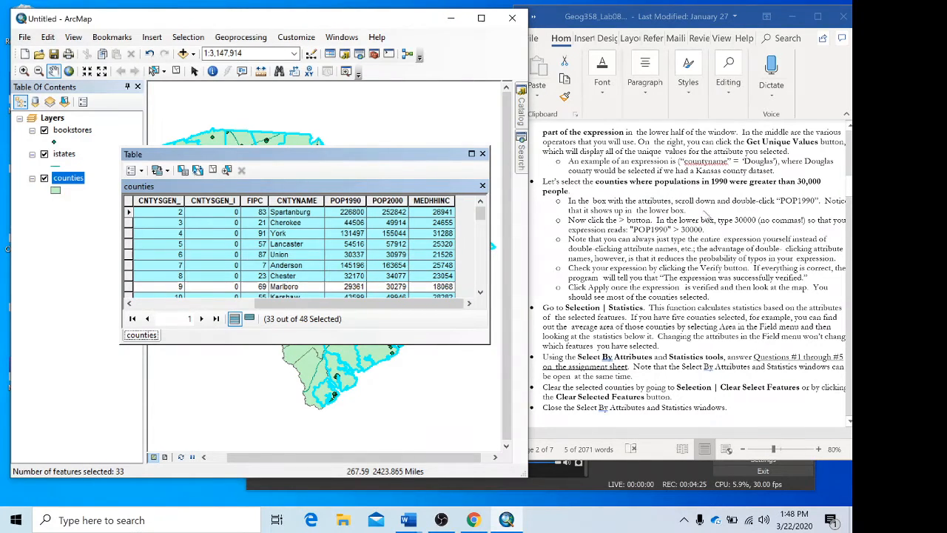
pyautogui.scroll(-1, 709, 220)
pyautogui.scroll(-2, 713, 220)
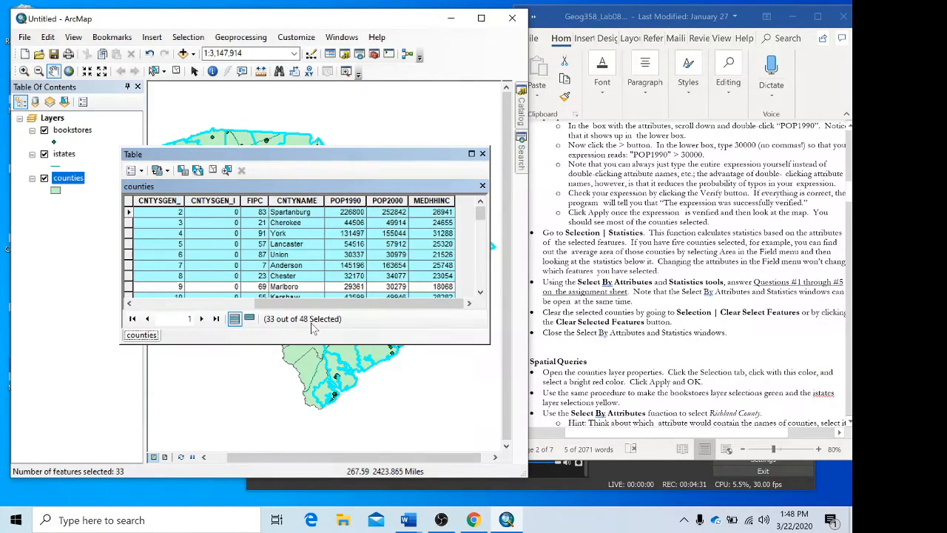
# Show only the selected records in the counties table, return to all records, and look over the available table options
pyautogui.click(250, 319)
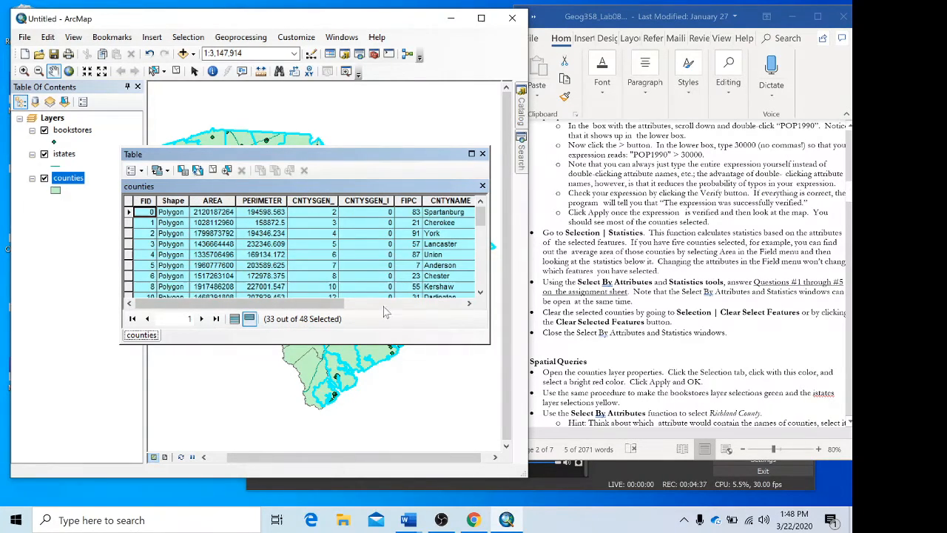
pyautogui.click(234, 319)
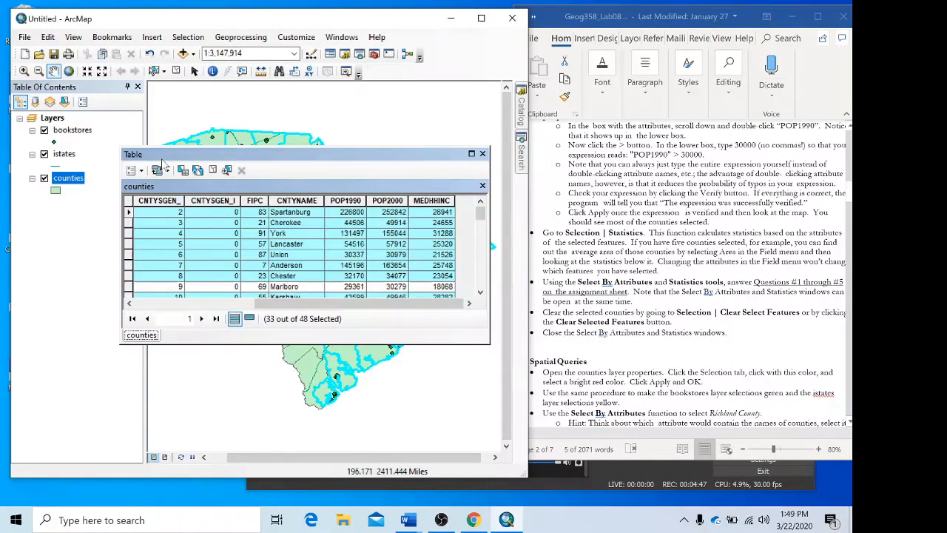
pyautogui.click(141, 171)
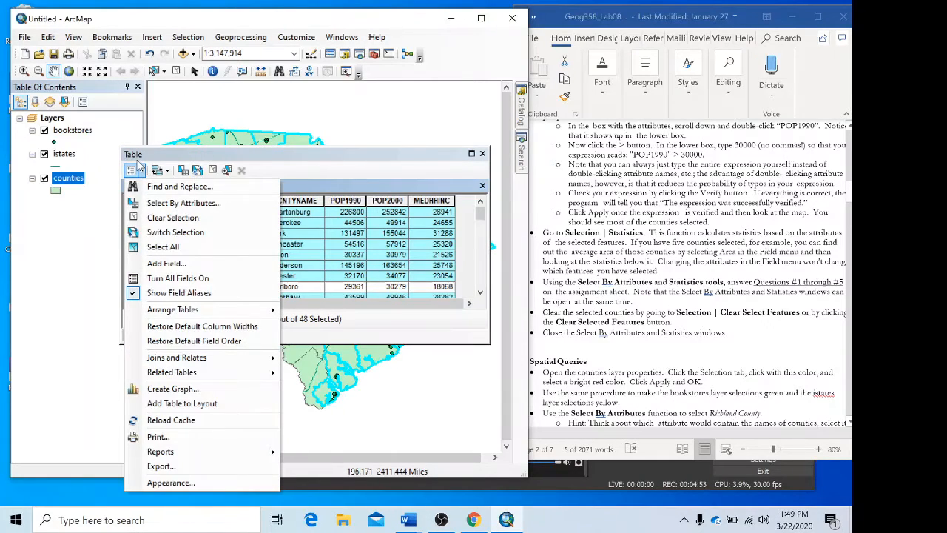
pyautogui.click(295, 176)
# Open Selection Statistics for the counties layer, examine the statistics of the AREA field, and close the window
pyautogui.click(188, 37)
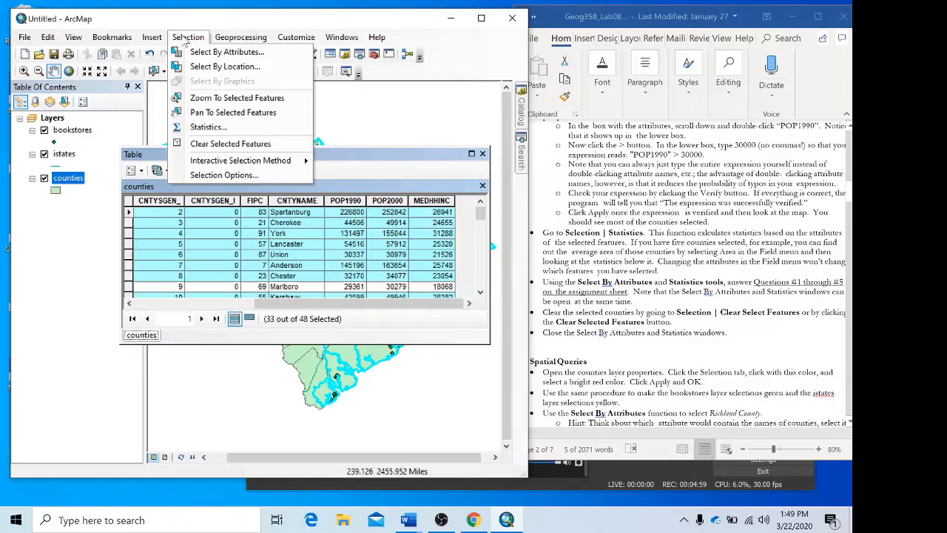
pyautogui.click(212, 128)
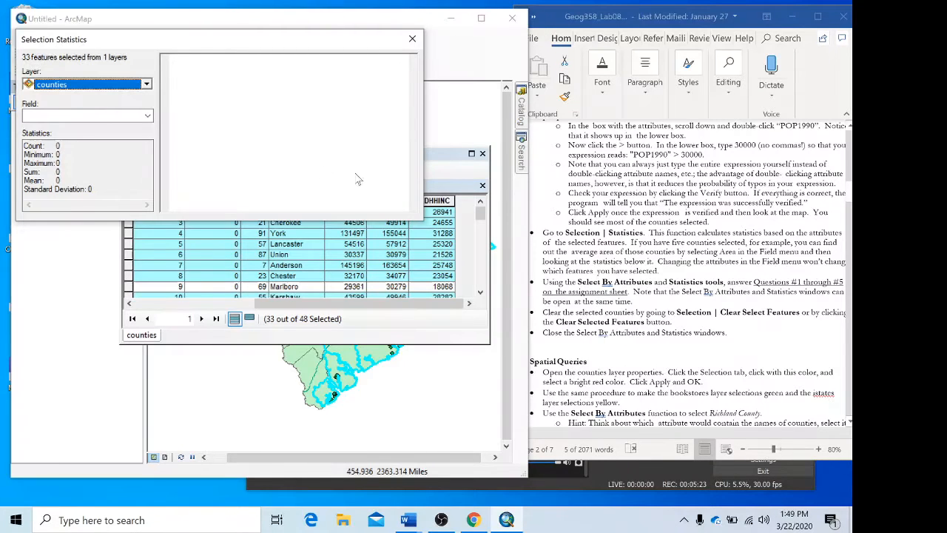
pyautogui.click(148, 117)
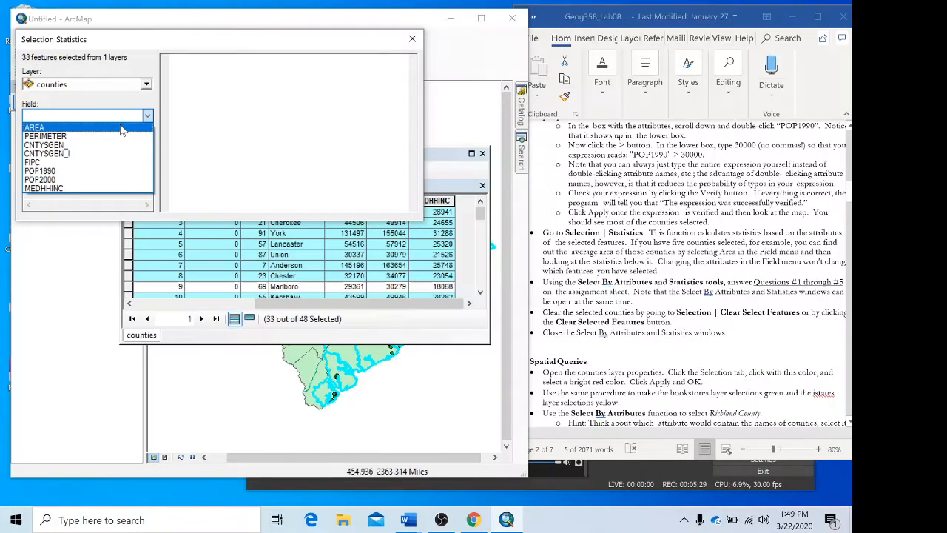
pyautogui.click(122, 130)
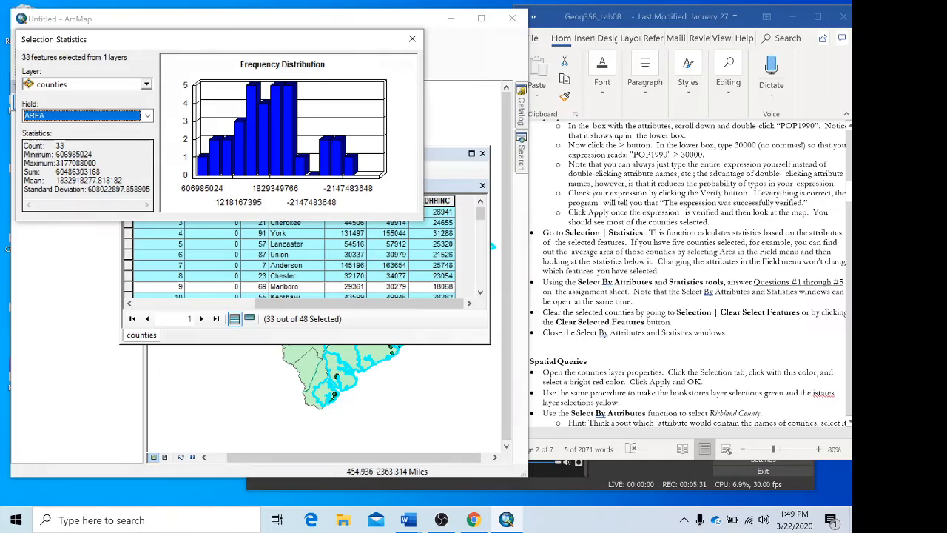
pyautogui.rightClick(69, 149)
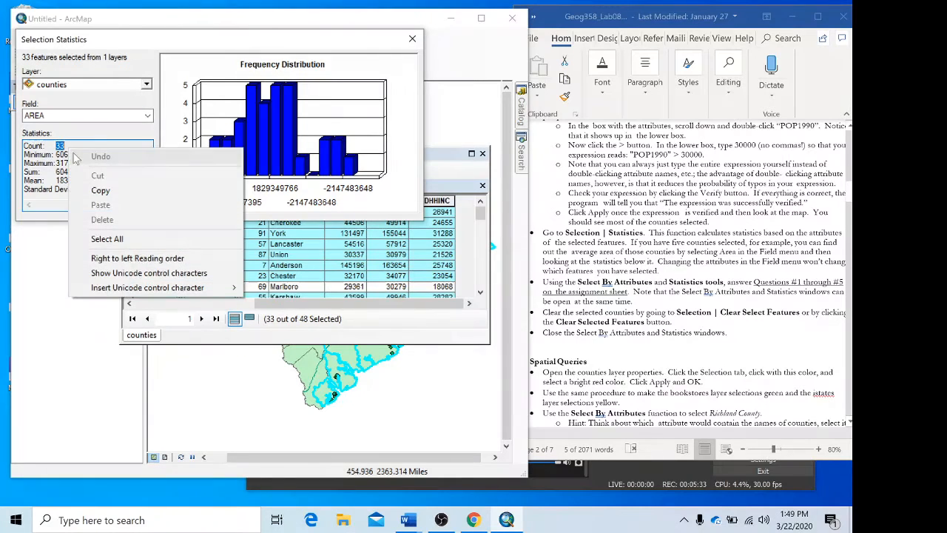
pyautogui.click(62, 163)
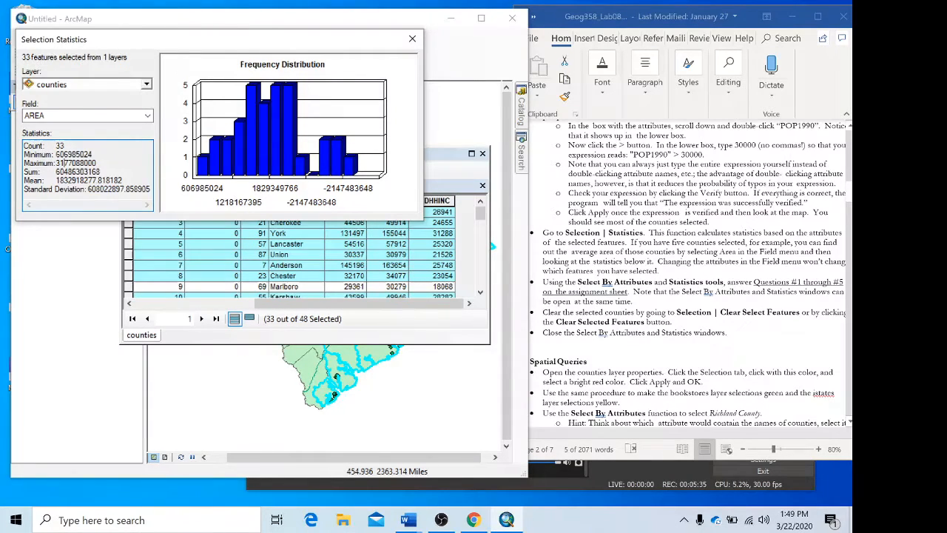
pyautogui.doubleClick(74, 154)
pyautogui.click(63, 163)
pyautogui.click(412, 40)
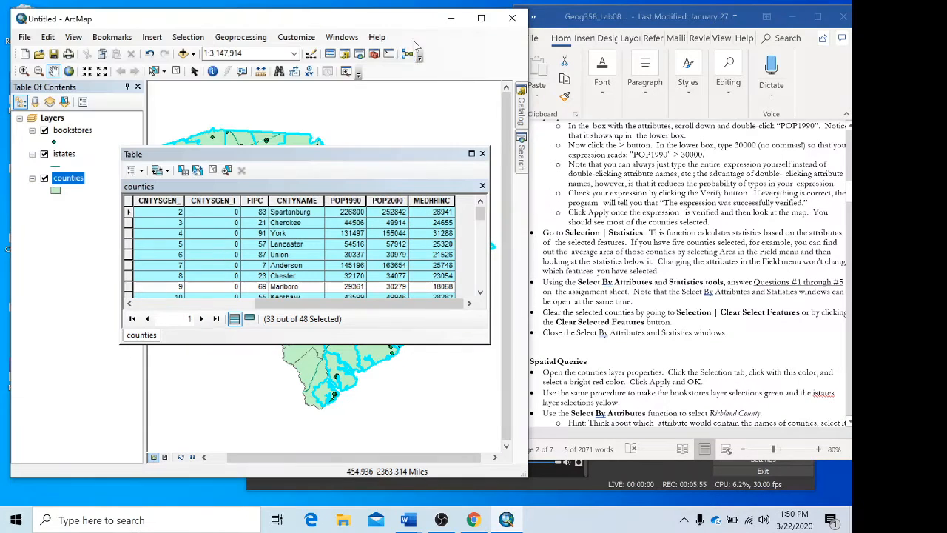
# Close the counties attribute table and clear the selected features on the map
pyautogui.click(482, 154)
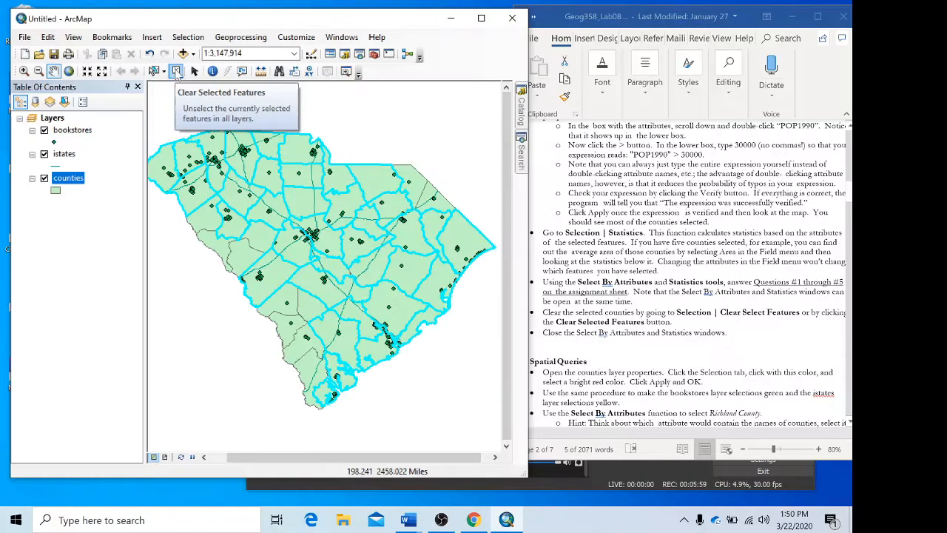
pyautogui.click(176, 71)
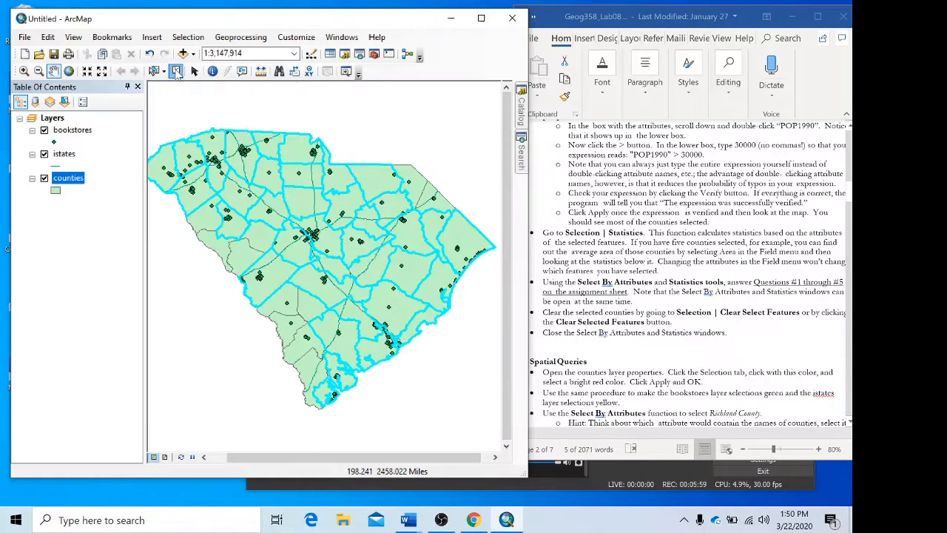
# Switch to the Word lab document and read the Spatial Queries instructions
pyautogui.click(777, 340)
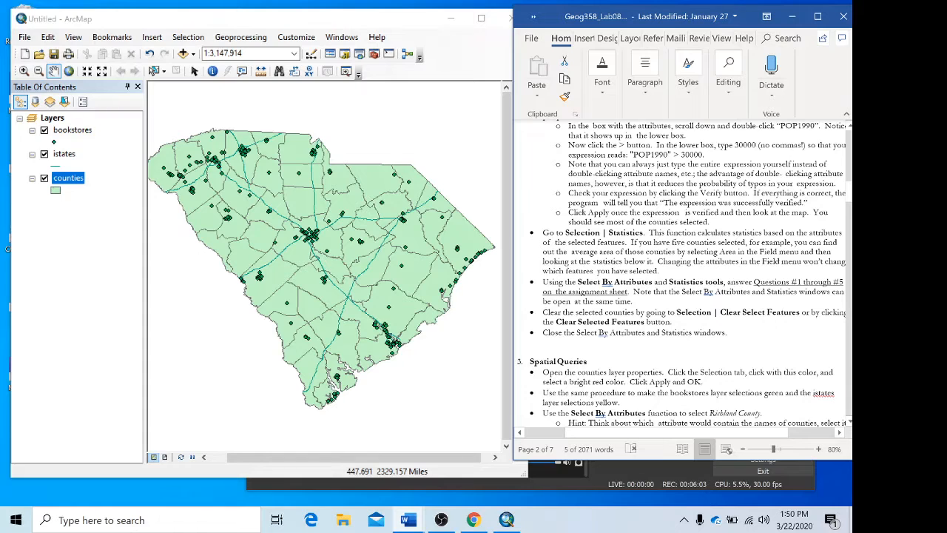
pyautogui.scroll(-3, 688, 274)
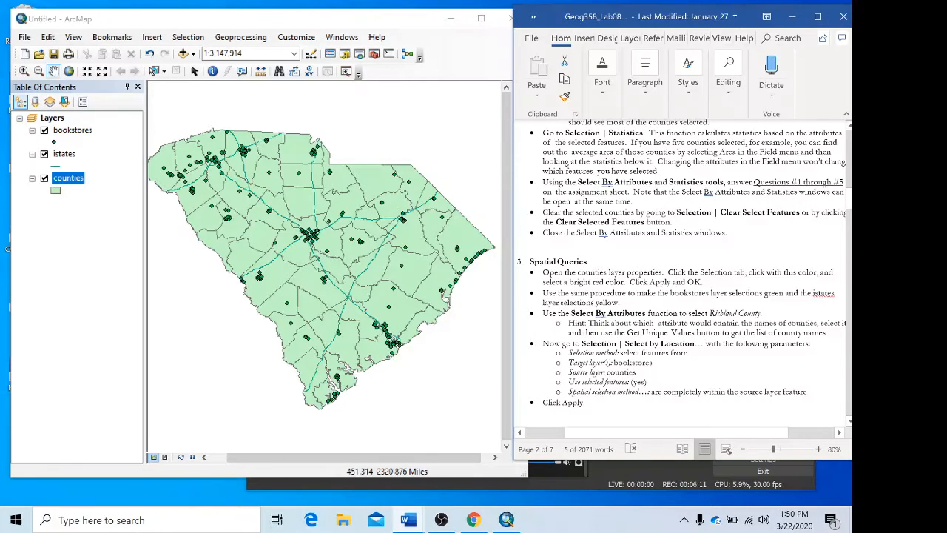
pyautogui.scroll(-4, 684, 267)
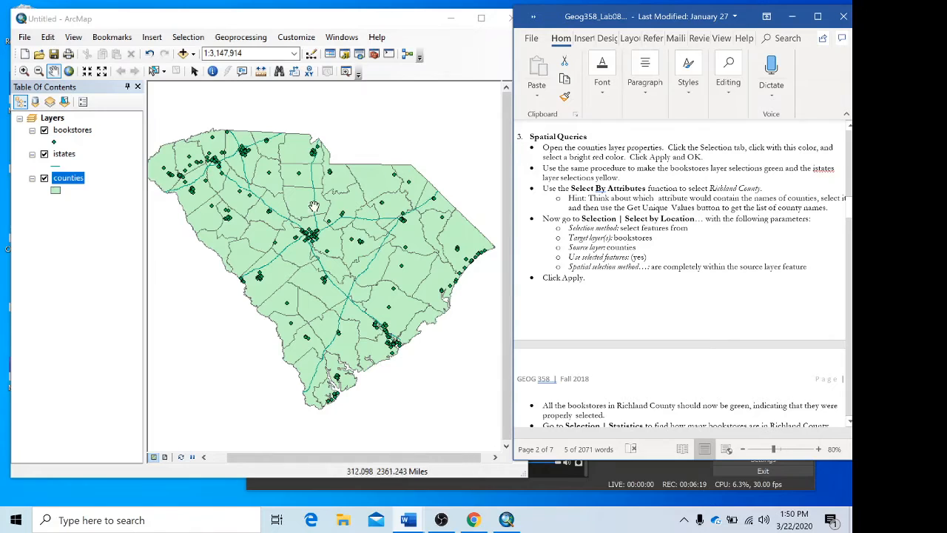
# Set the counties layer in ArcMap to show its selected features with a bright red color
pyautogui.click(67, 182)
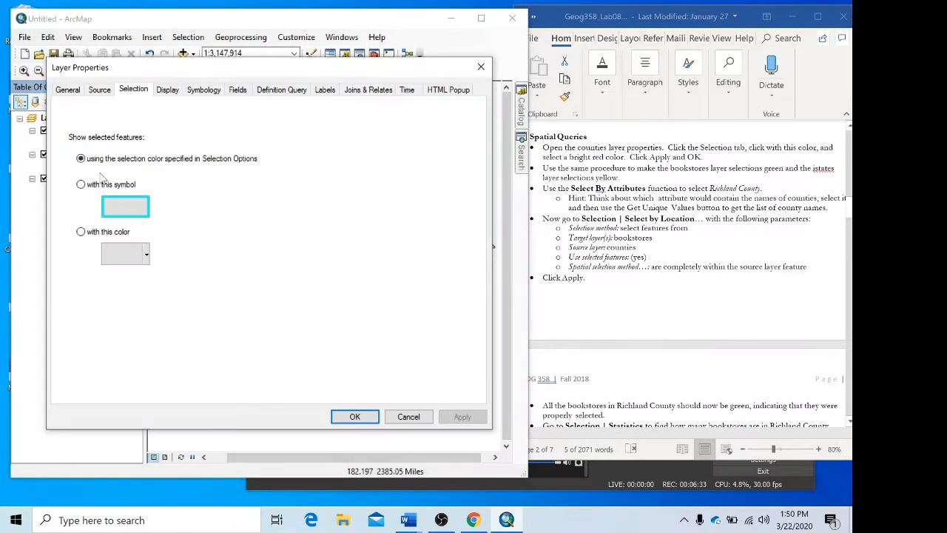
pyautogui.click(66, 94)
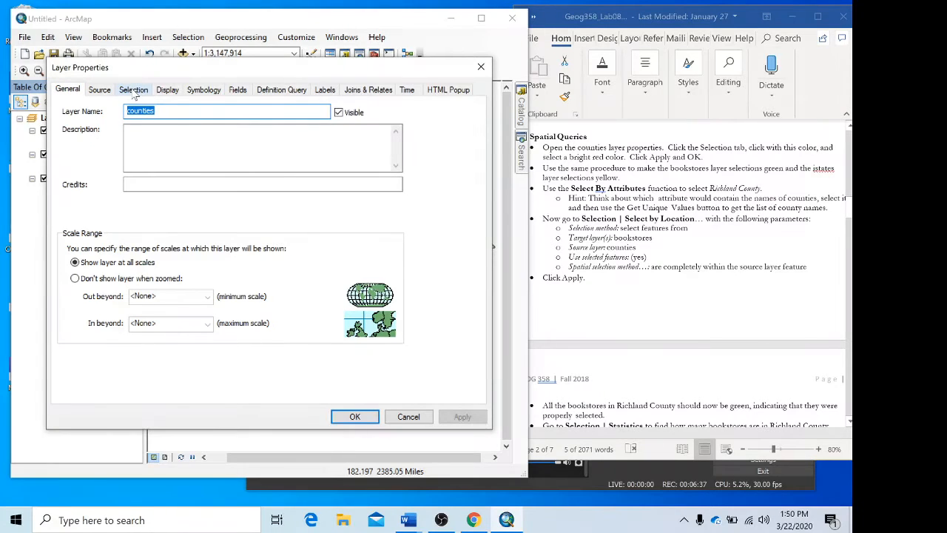
pyautogui.click(134, 91)
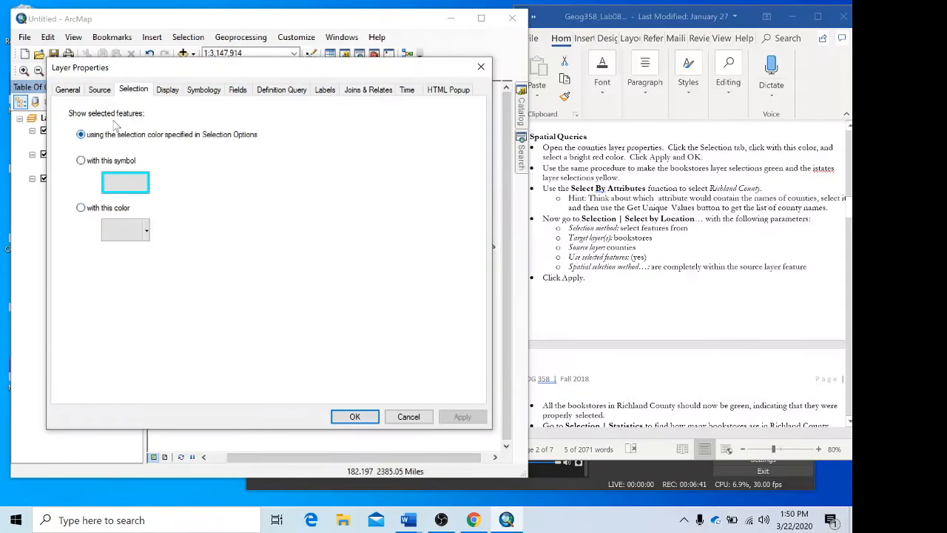
pyautogui.click(81, 208)
pyautogui.click(133, 230)
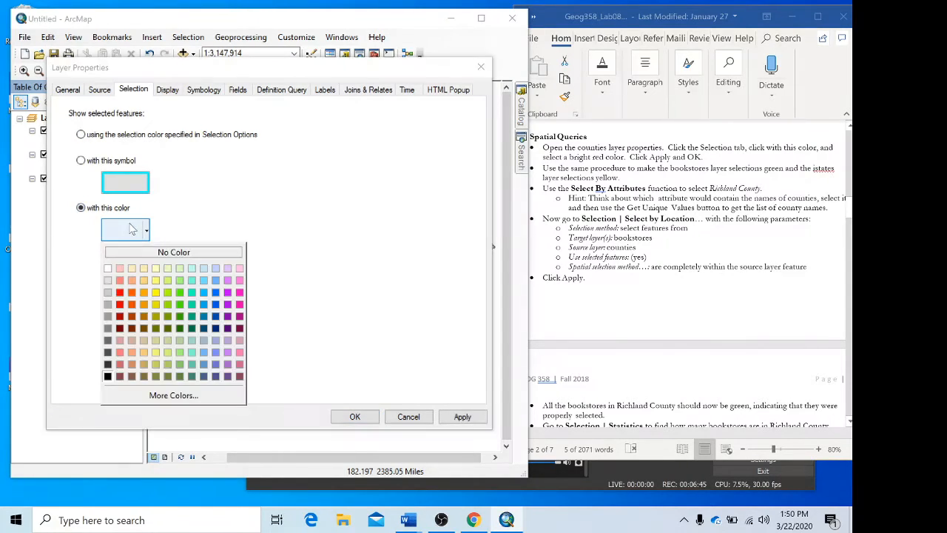
pyautogui.click(120, 304)
pyautogui.click(353, 417)
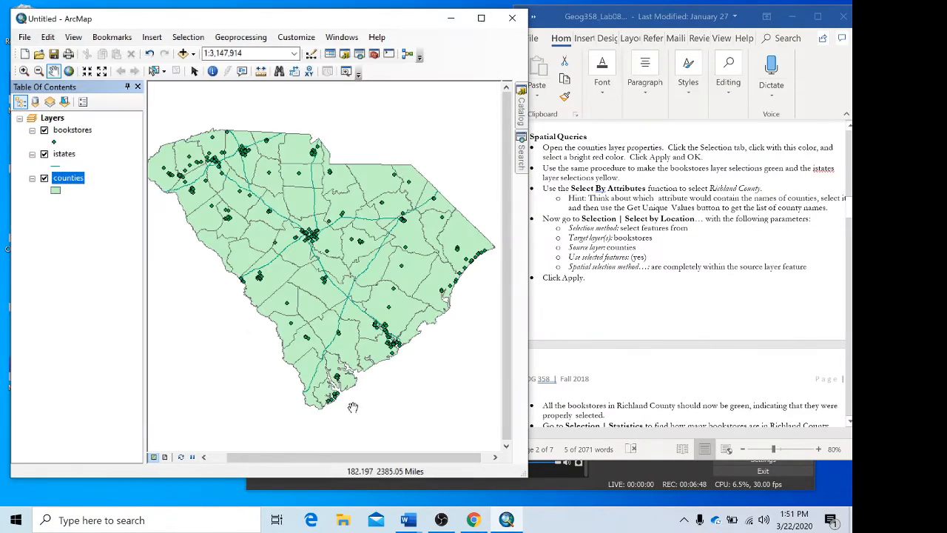
# Set the istates layer to show its selected features in yellow
pyautogui.doubleClick(64, 154)
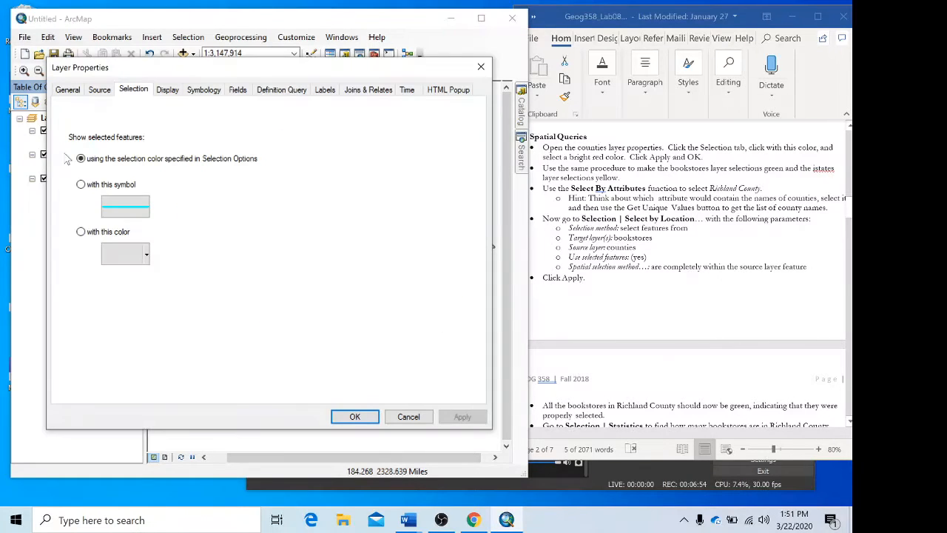
pyautogui.click(122, 254)
pyautogui.click(156, 316)
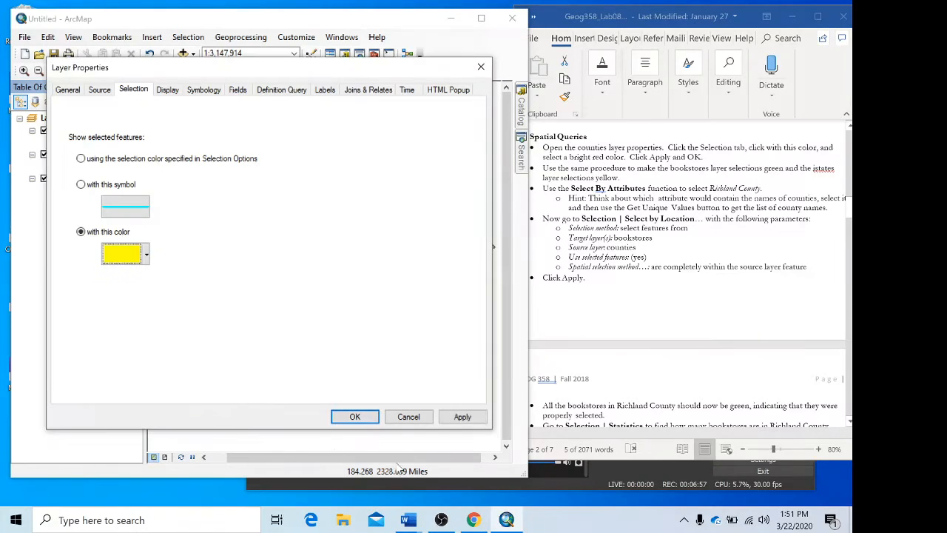
pyautogui.click(355, 417)
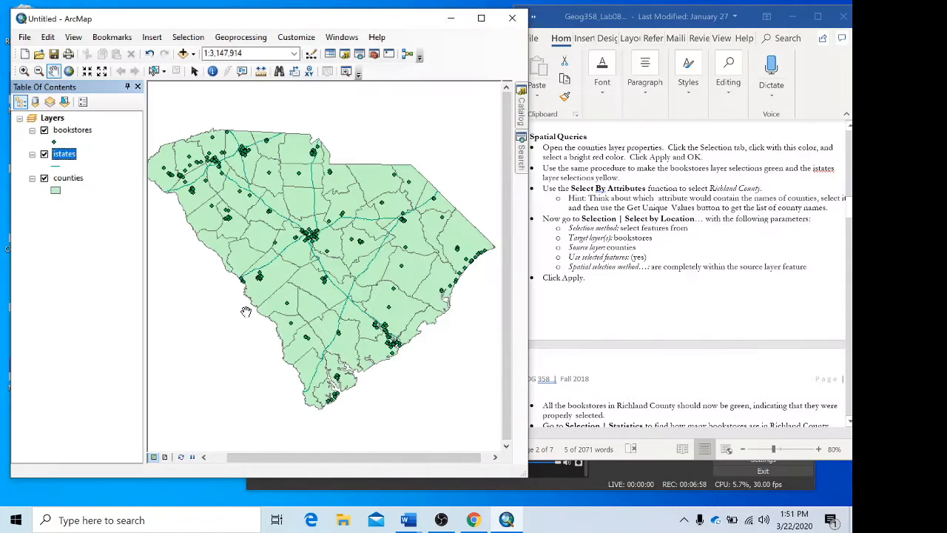
# Set the bookstores layer to show its selected features in bright green
pyautogui.doubleClick(82, 131)
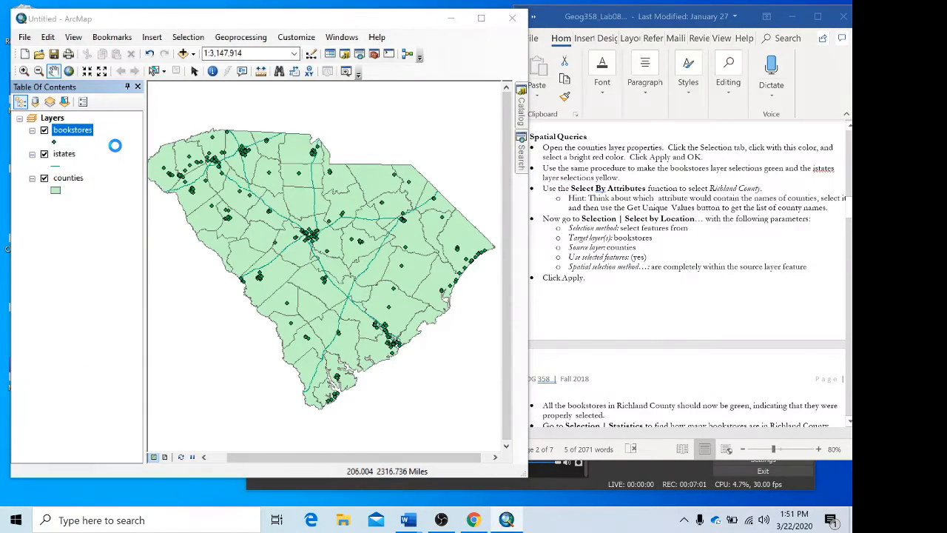
pyautogui.click(126, 253)
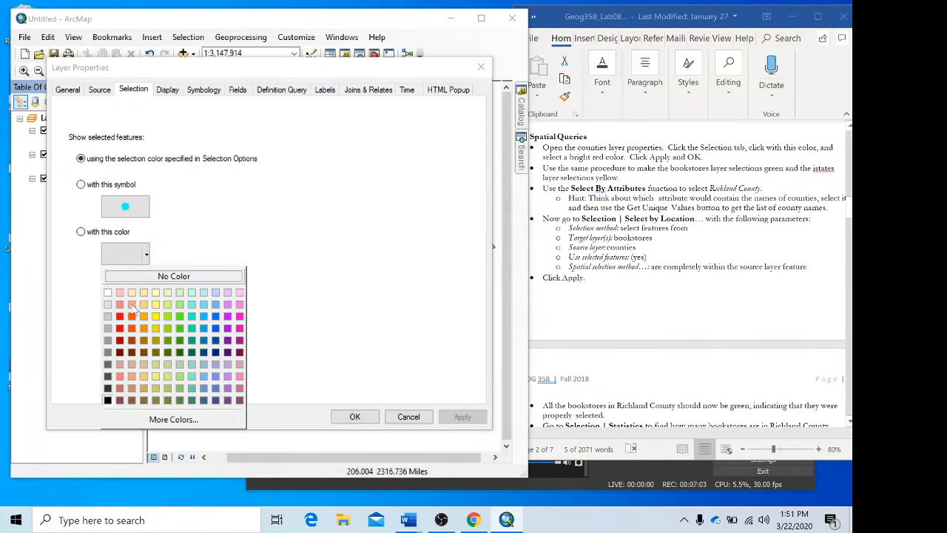
pyautogui.click(180, 330)
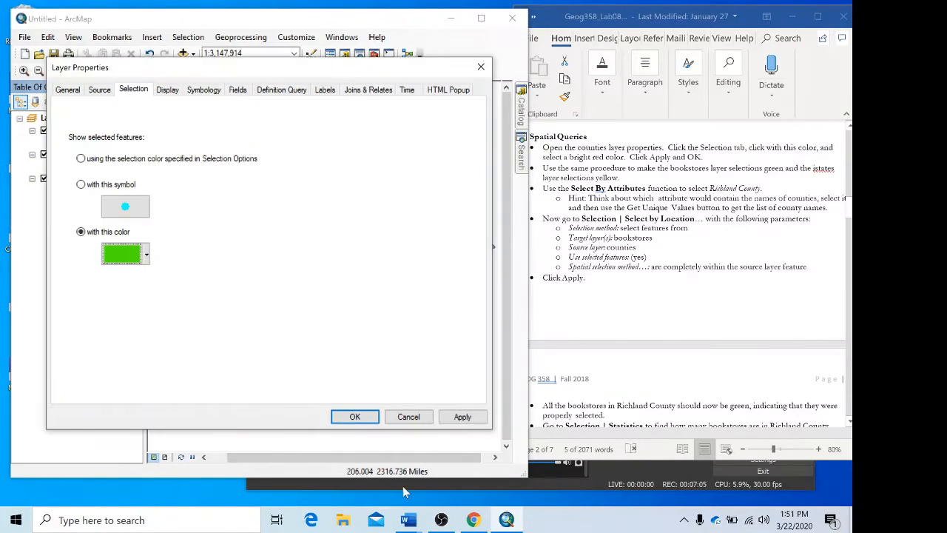
pyautogui.click(354, 417)
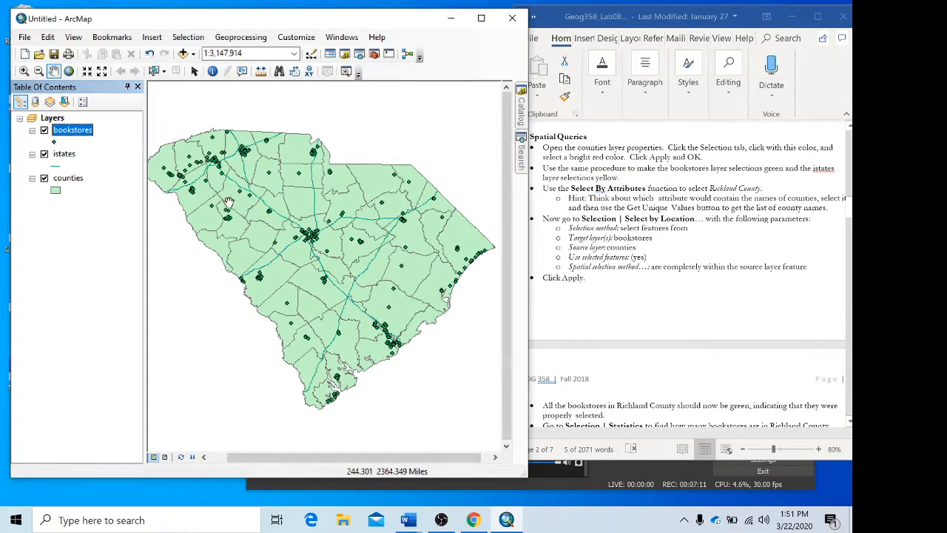
# Change the color of the bookstores point symbol to blue
pyautogui.click(54, 144)
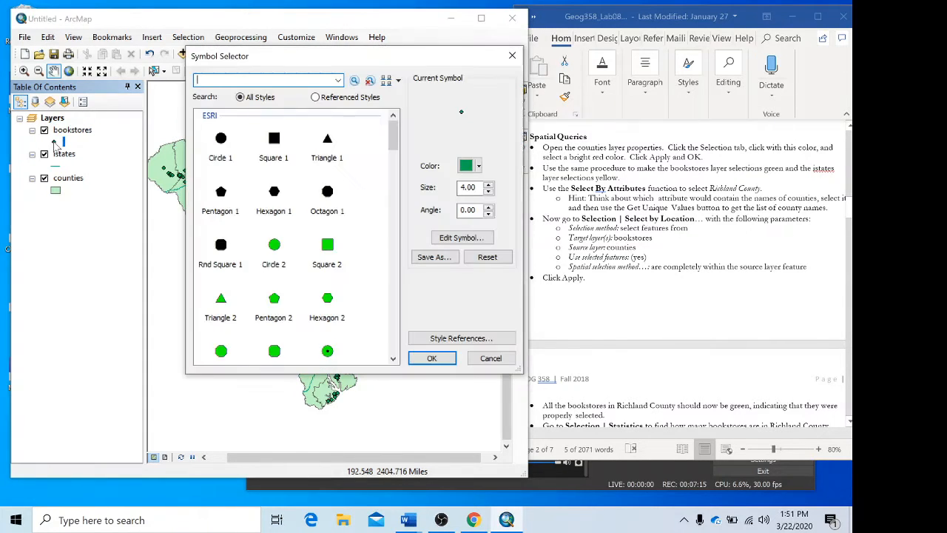
pyautogui.click(468, 167)
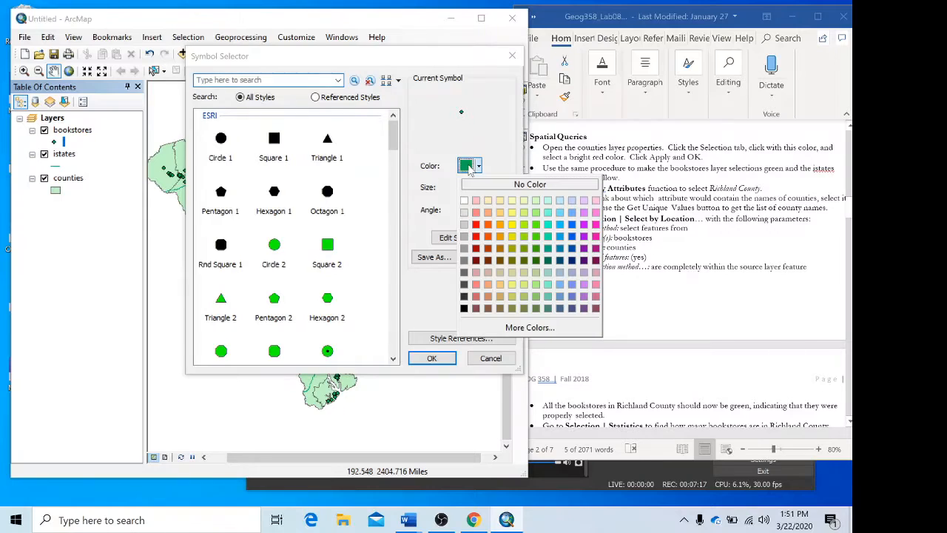
pyautogui.click(572, 237)
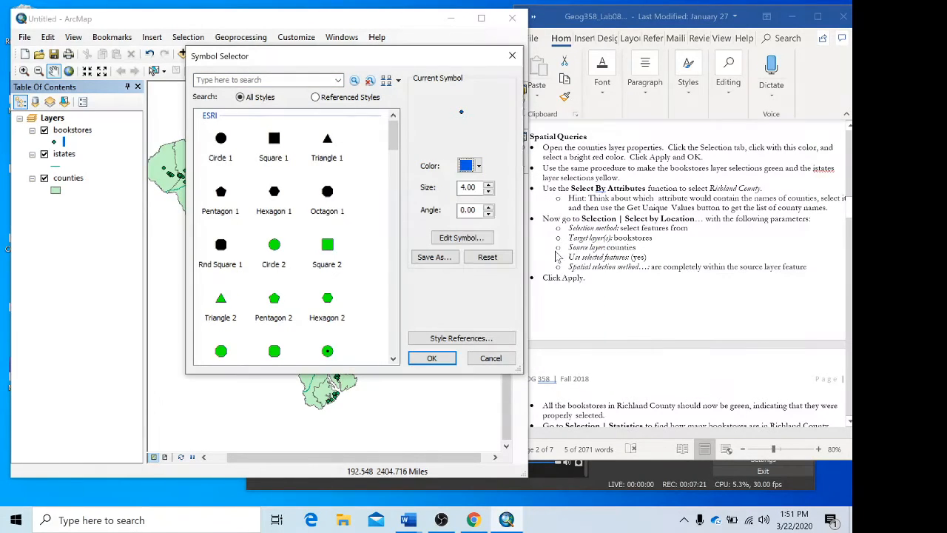
pyautogui.click(432, 358)
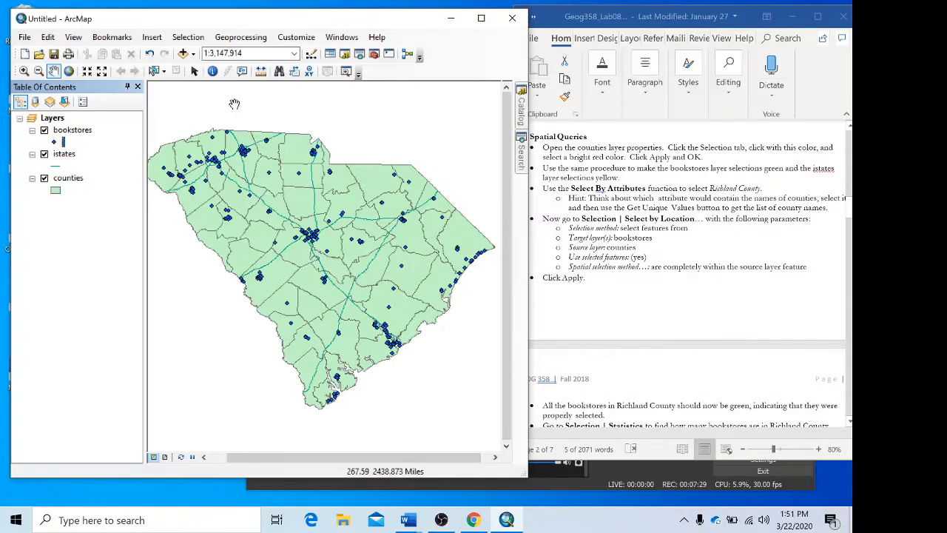
# From the counties attribute table, build the Select by Attributes expression "CNTYNAME" = 'Richland' as a new selection
pyautogui.rightClick(71, 181)
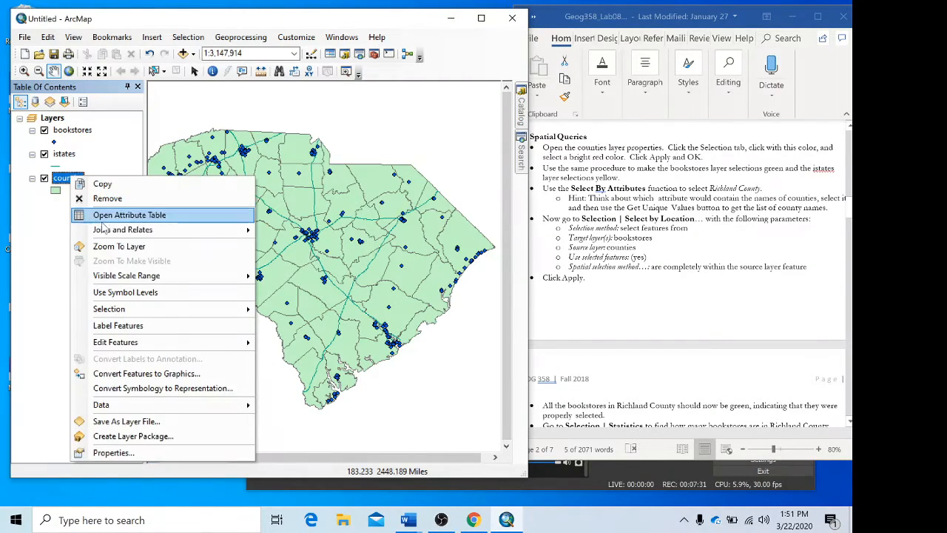
pyautogui.click(119, 215)
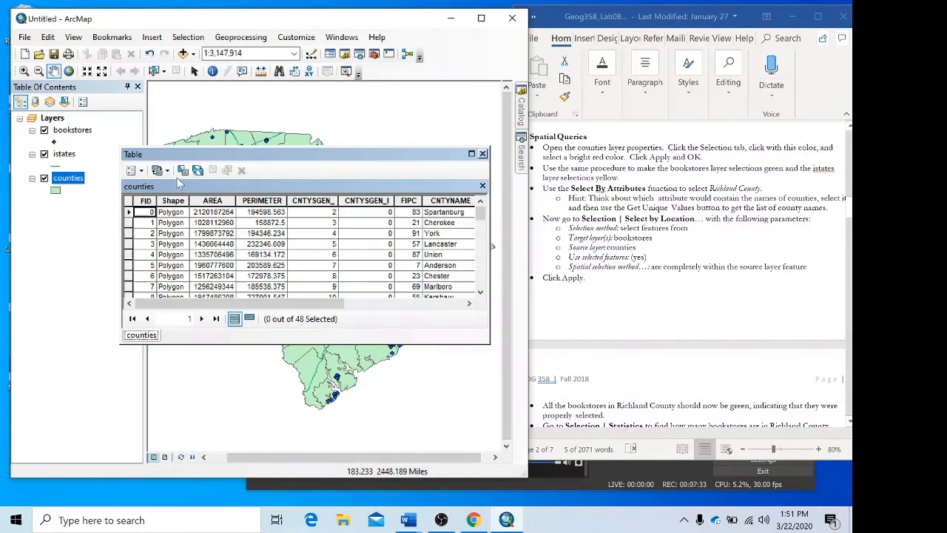
pyautogui.click(183, 170)
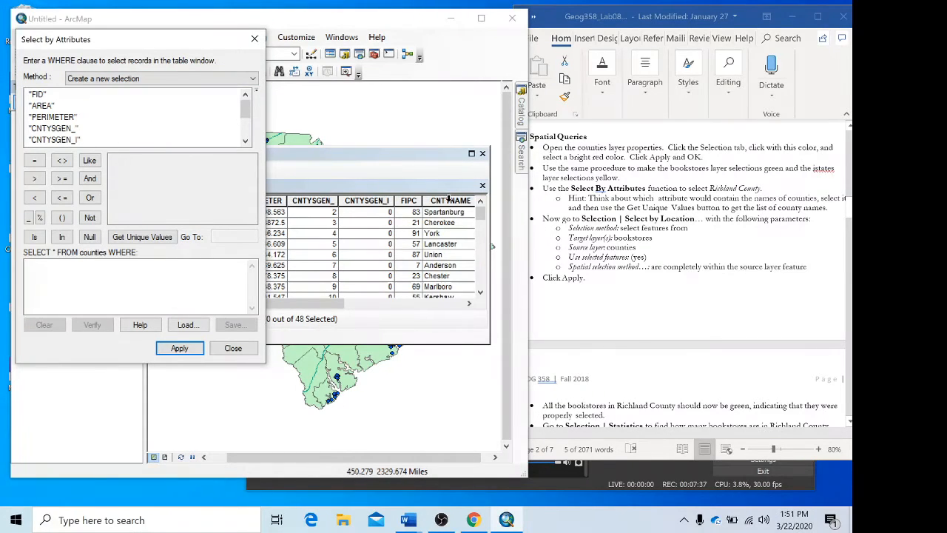
pyautogui.click(245, 127)
pyautogui.doubleClick(71, 107)
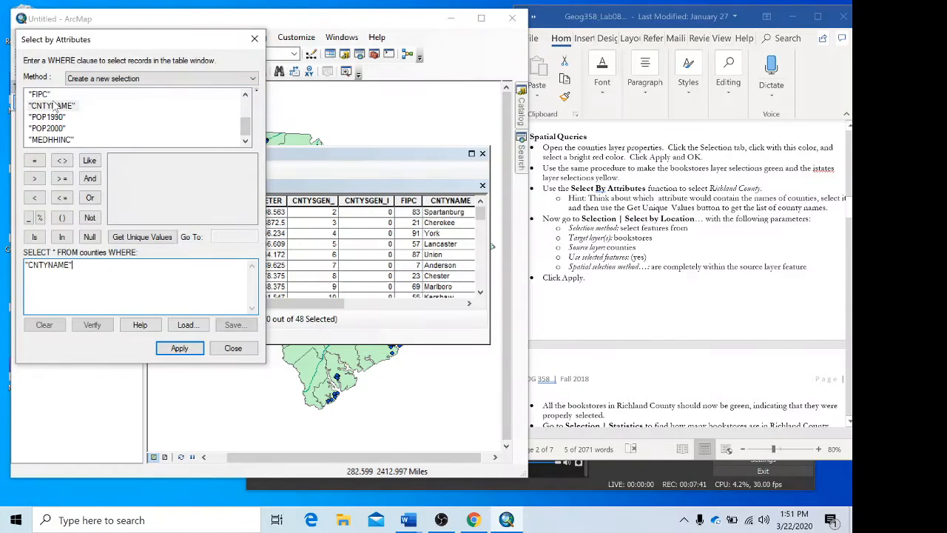
pyautogui.click(34, 160)
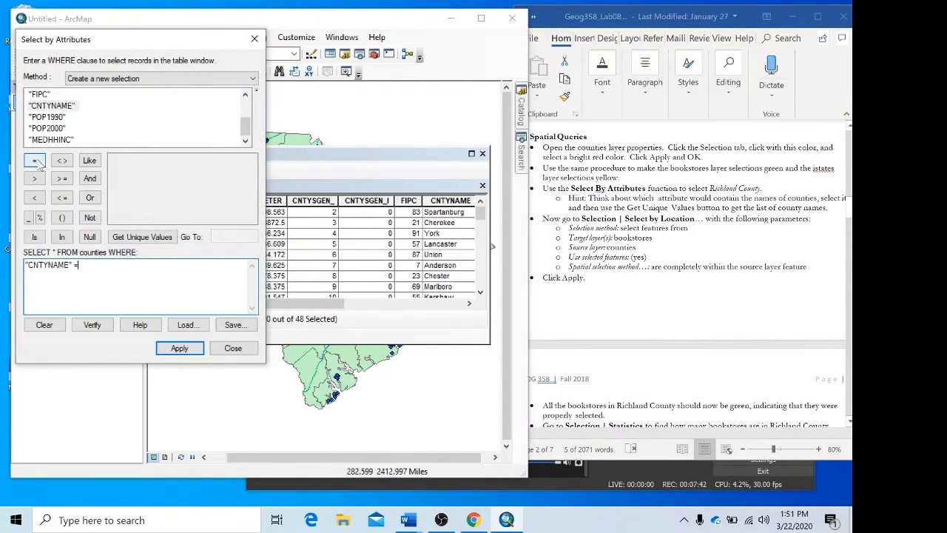
pyautogui.click(137, 238)
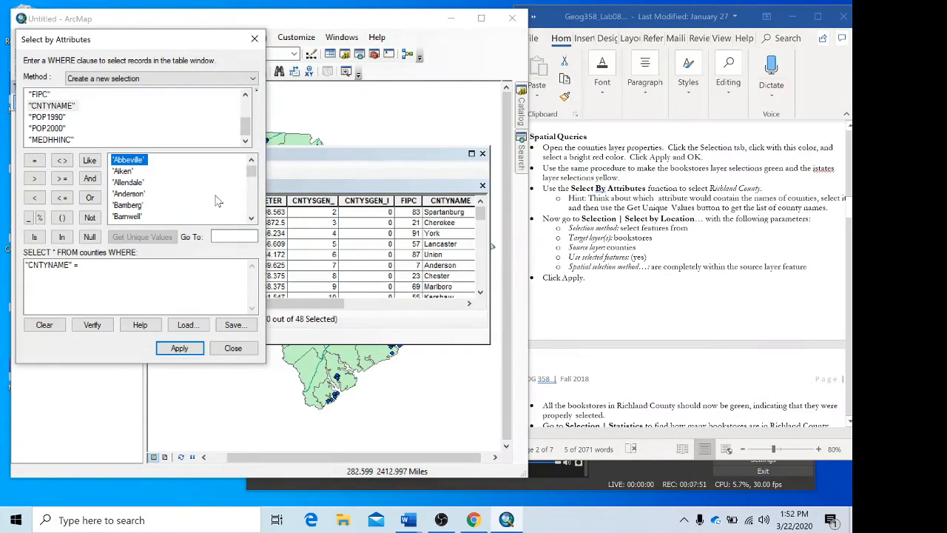
pyautogui.scroll(-13, 217, 200)
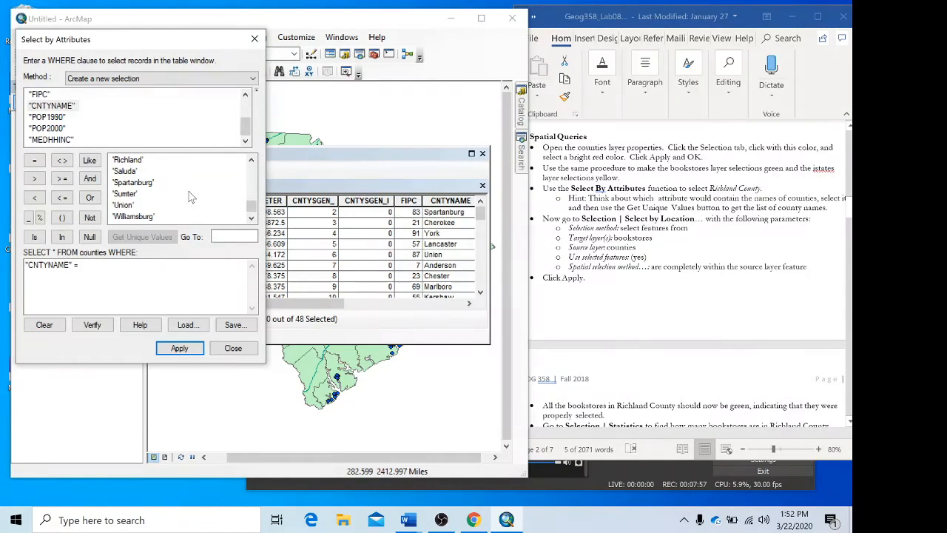
pyautogui.doubleClick(128, 160)
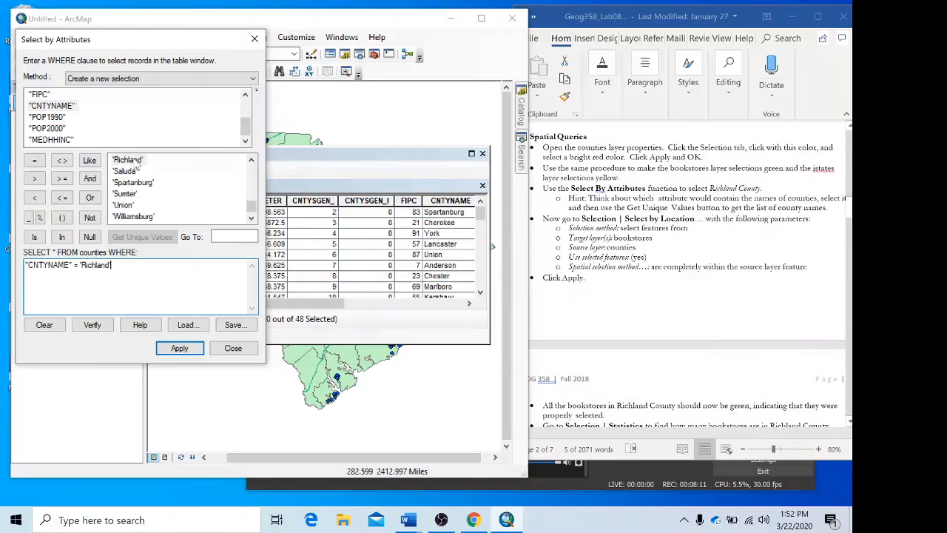
pyautogui.scroll(1, 191, 191)
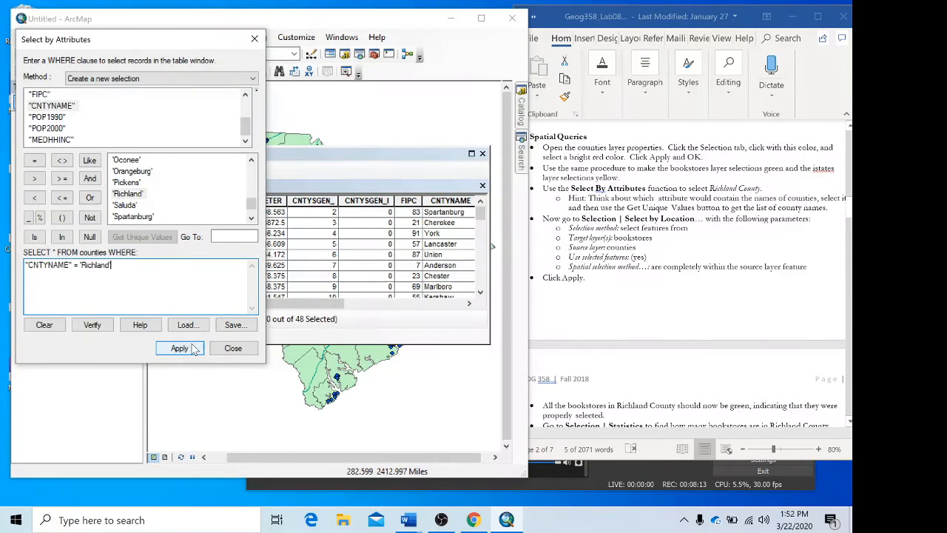
# Verify the Richland expression, apply it to select the county, and close the query dialog
pyautogui.click(92, 325)
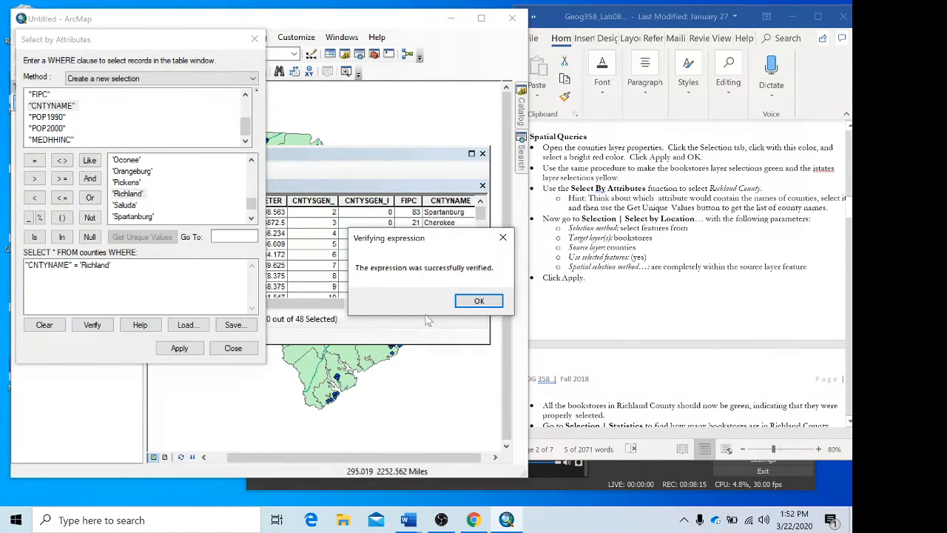
pyautogui.click(454, 307)
pyautogui.click(180, 348)
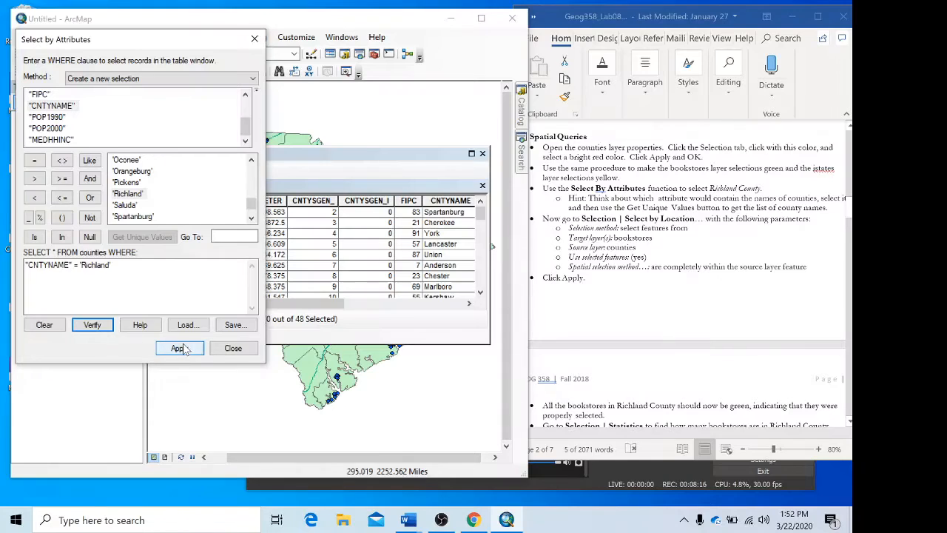
pyautogui.click(232, 348)
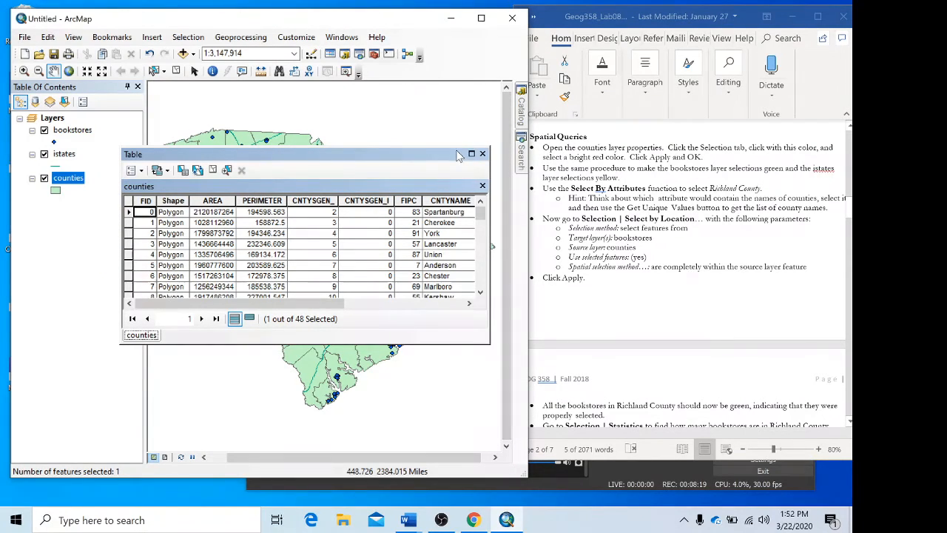
# Dock the counties attribute table below the map so that Richland County is in view
pyautogui.moveTo(459, 155); pyautogui.dragTo(260, 446)
pyautogui.moveTo(292, 265); pyautogui.dragTo(303, 344)
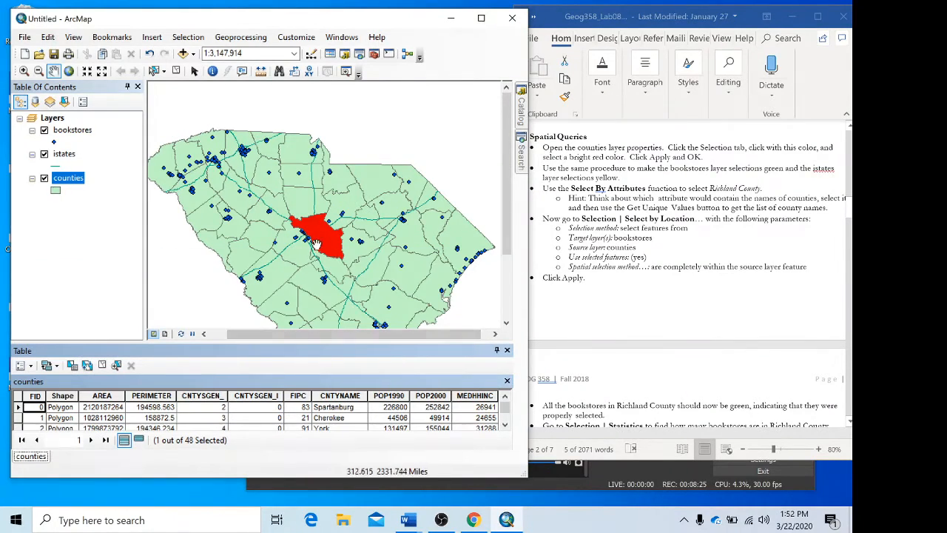
pyautogui.moveTo(505, 137); pyautogui.dragTo(518, 158)
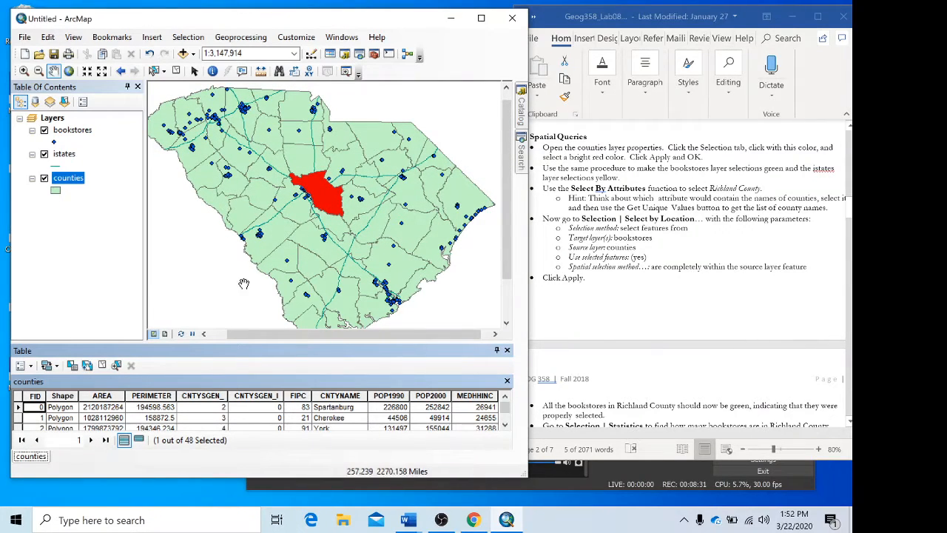
# Set up Select By Location with bookstores as the target layer and counties as the source layer
pyautogui.click(191, 37)
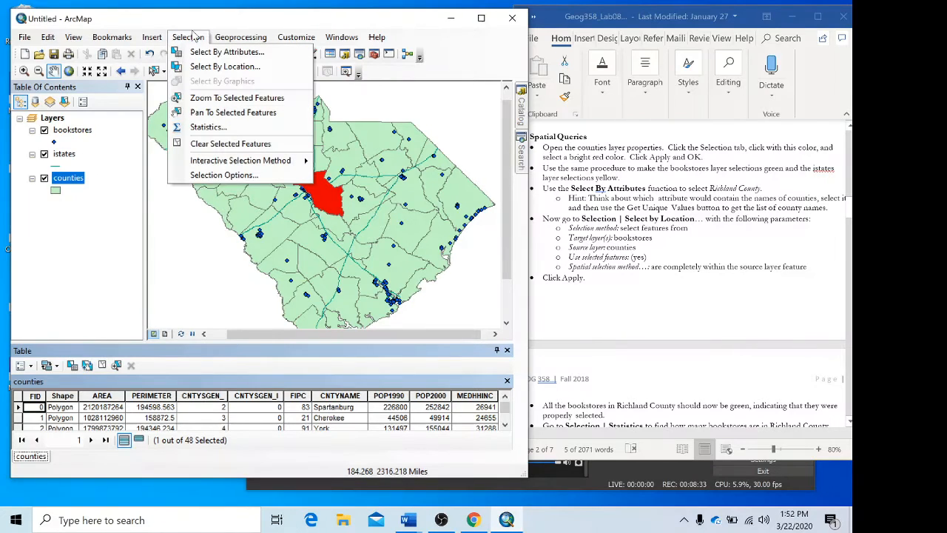
pyautogui.click(212, 66)
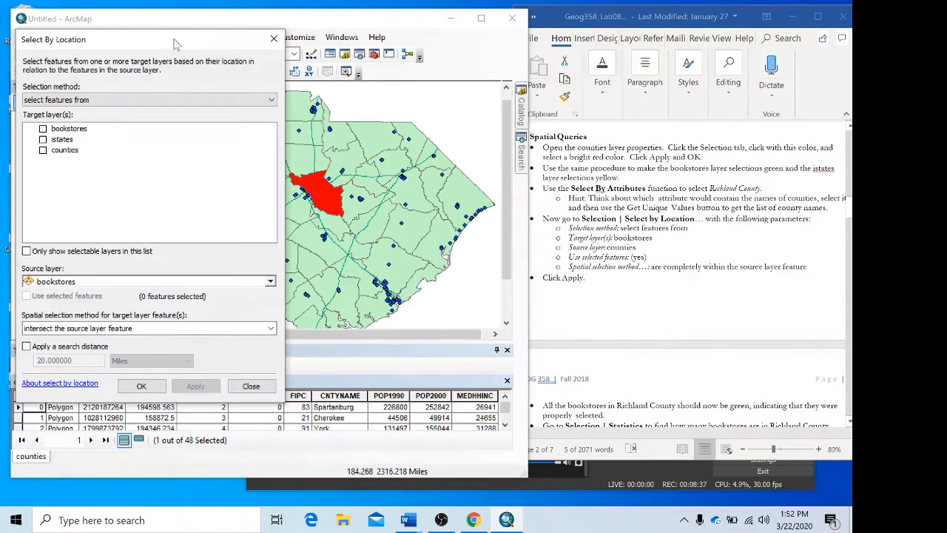
pyautogui.moveTo(174, 42); pyautogui.dragTo(323, 44)
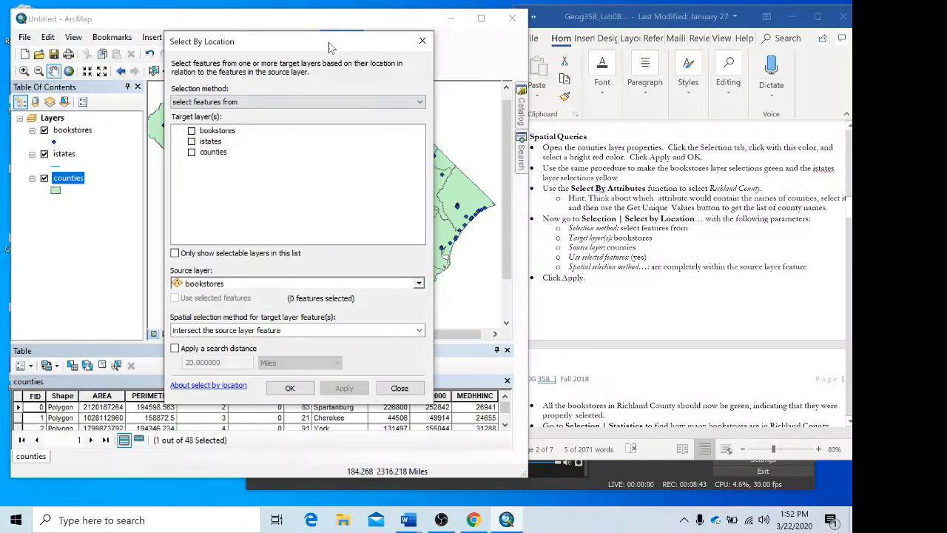
pyautogui.moveTo(330, 48); pyautogui.dragTo(212, 39)
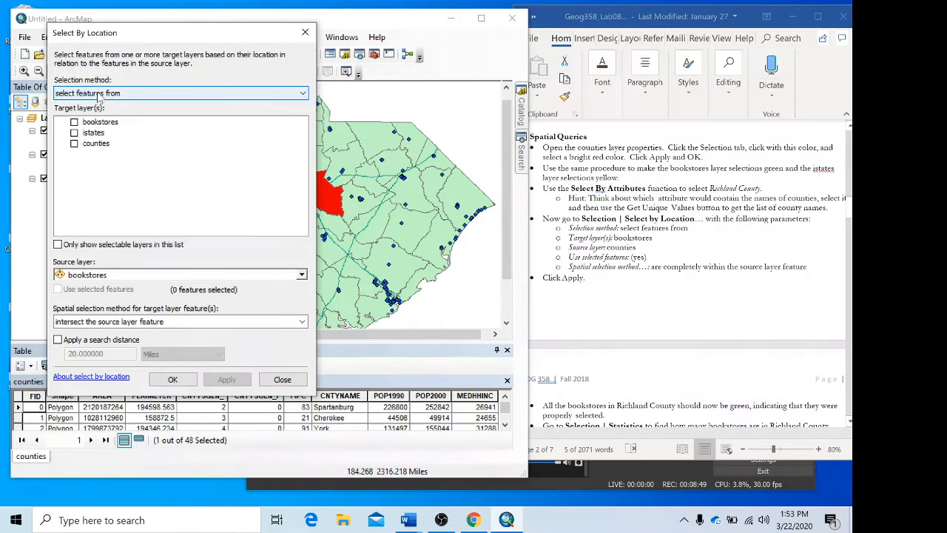
pyautogui.click(86, 123)
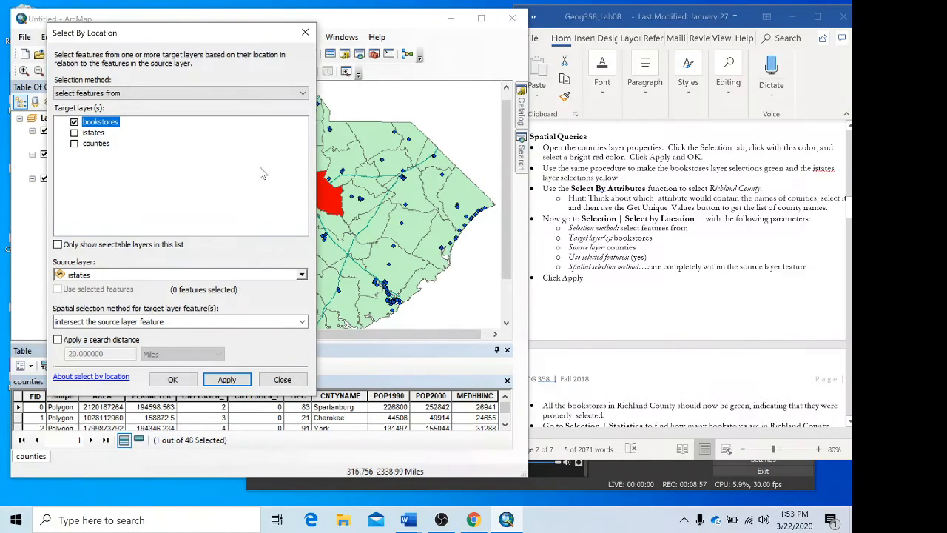
pyautogui.click(95, 275)
pyautogui.click(104, 300)
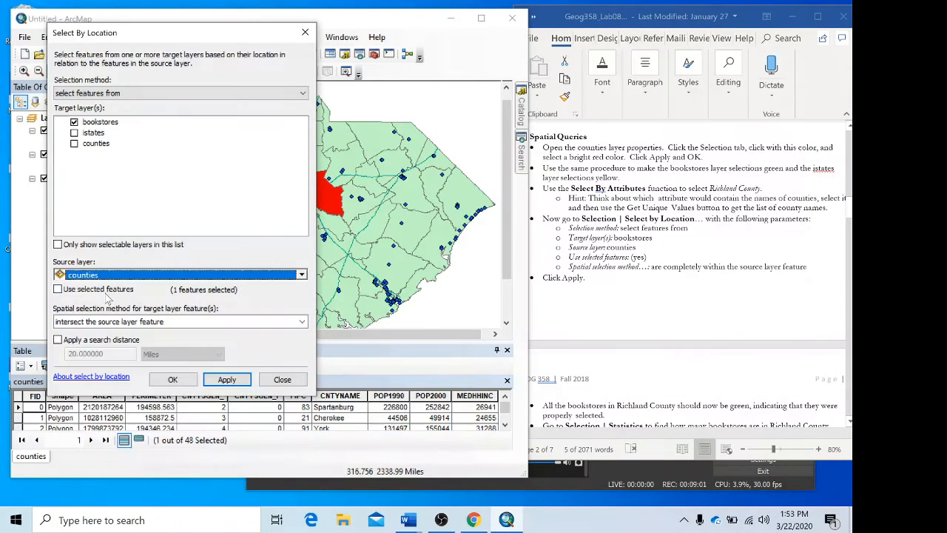
pyautogui.click(82, 276)
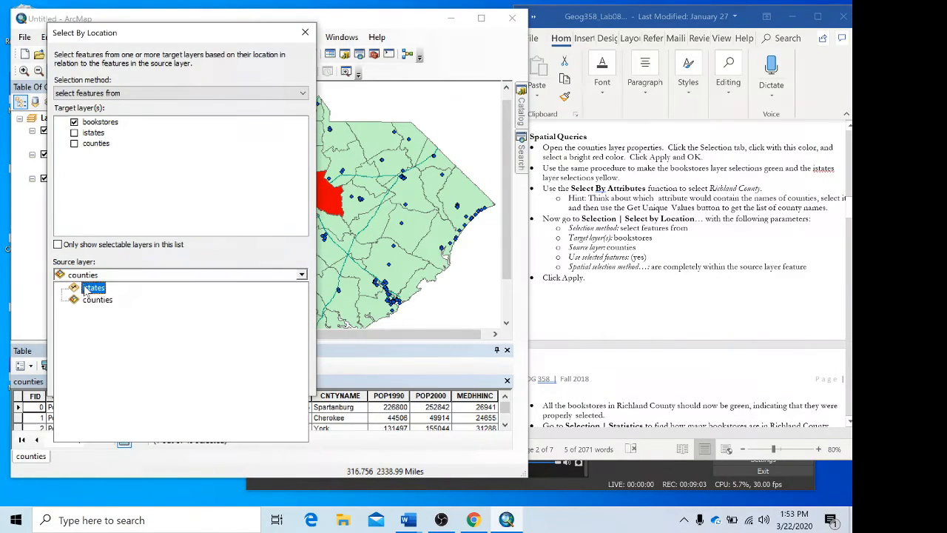
pyautogui.click(88, 287)
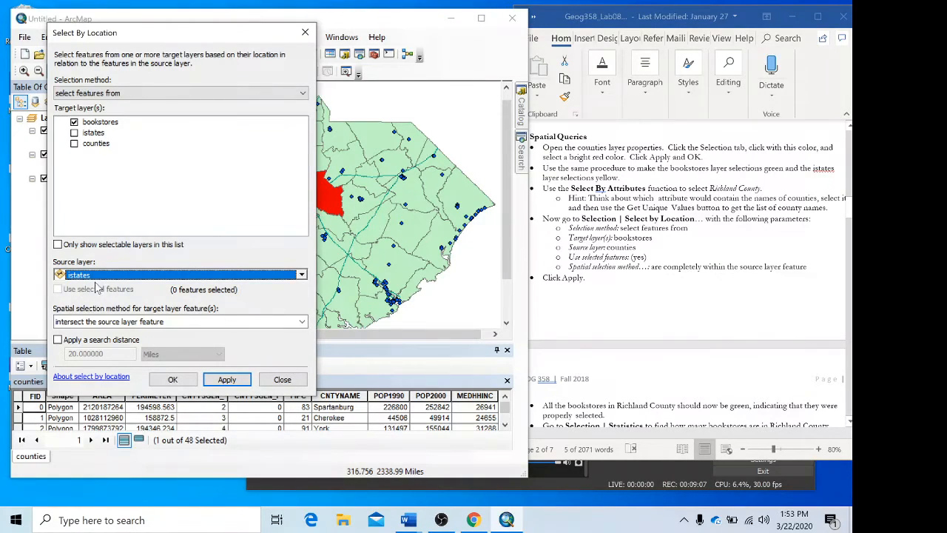
pyautogui.click(102, 276)
pyautogui.click(101, 279)
pyautogui.click(100, 275)
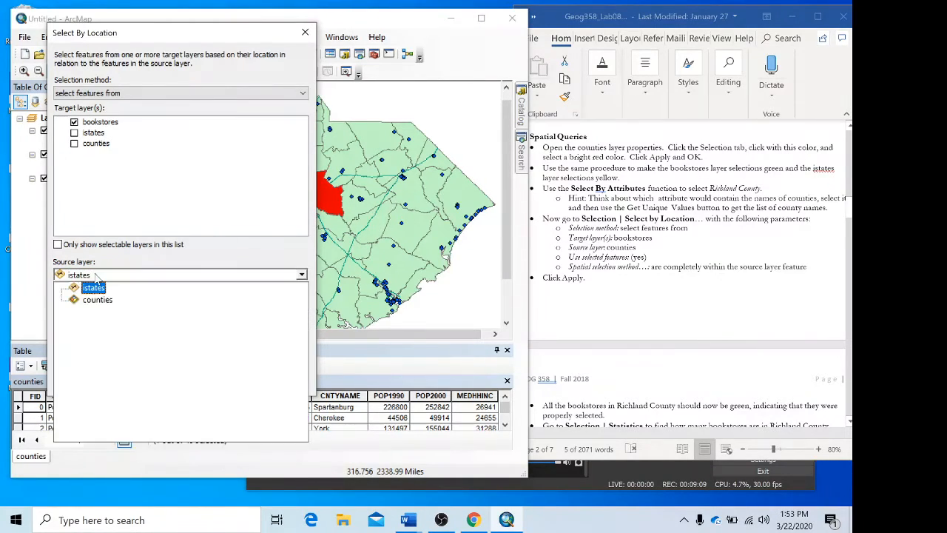
pyautogui.click(96, 300)
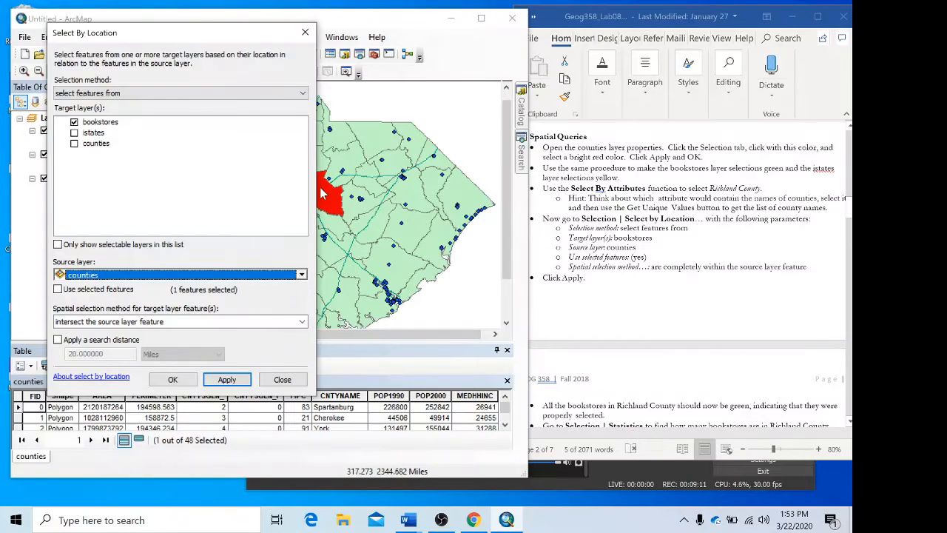
# Using only the selected county as the source, select the bookstores that are completely within the source layer feature
pyautogui.click(58, 290)
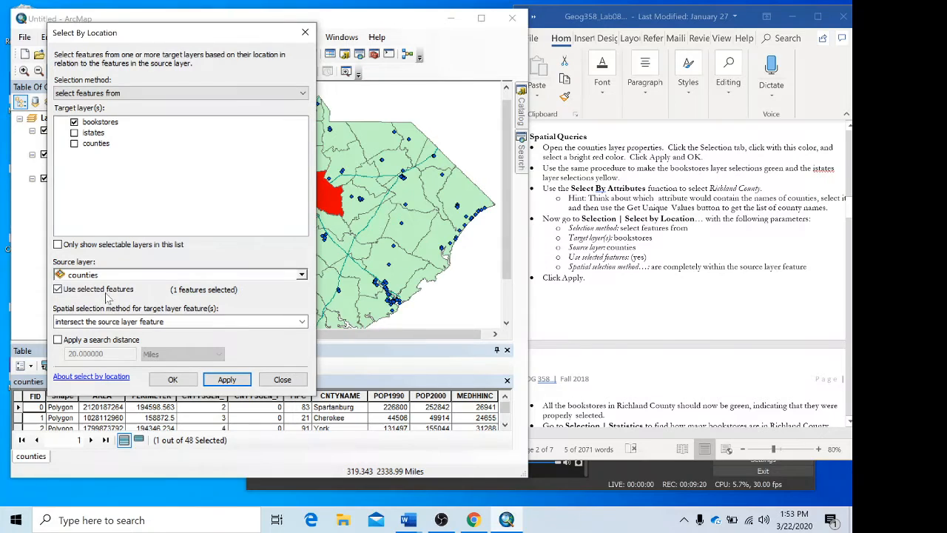
pyautogui.click(176, 320)
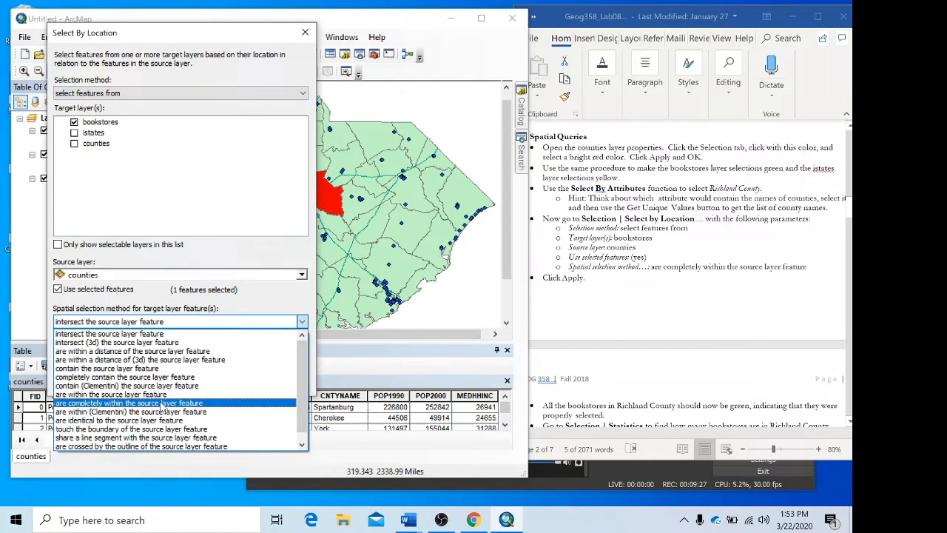
pyautogui.scroll(-1, 172, 406)
pyautogui.scroll(1, 181, 404)
pyautogui.scroll(-1, 183, 405)
pyautogui.scroll(1, 204, 412)
pyautogui.scroll(-1, 213, 419)
pyautogui.scroll(1, 213, 419)
pyautogui.scroll(-1, 191, 408)
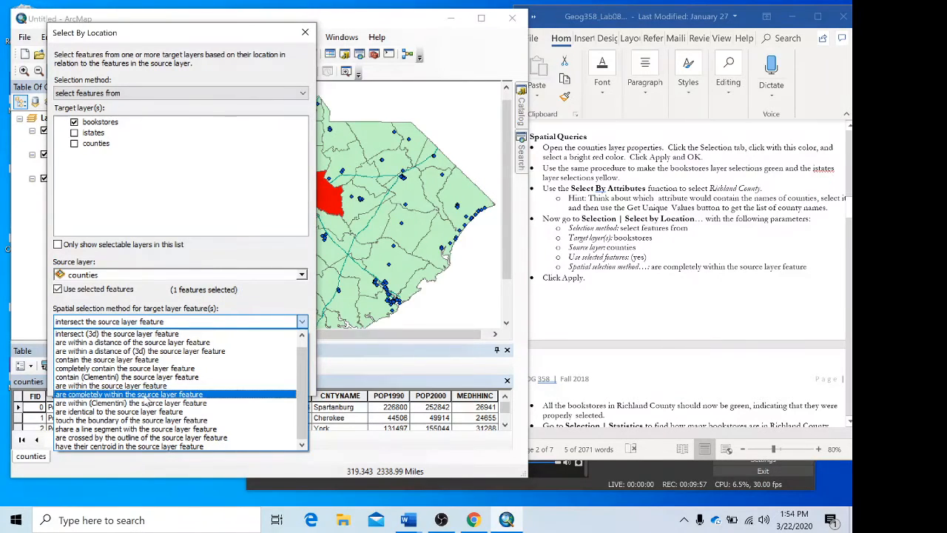
pyautogui.click(147, 399)
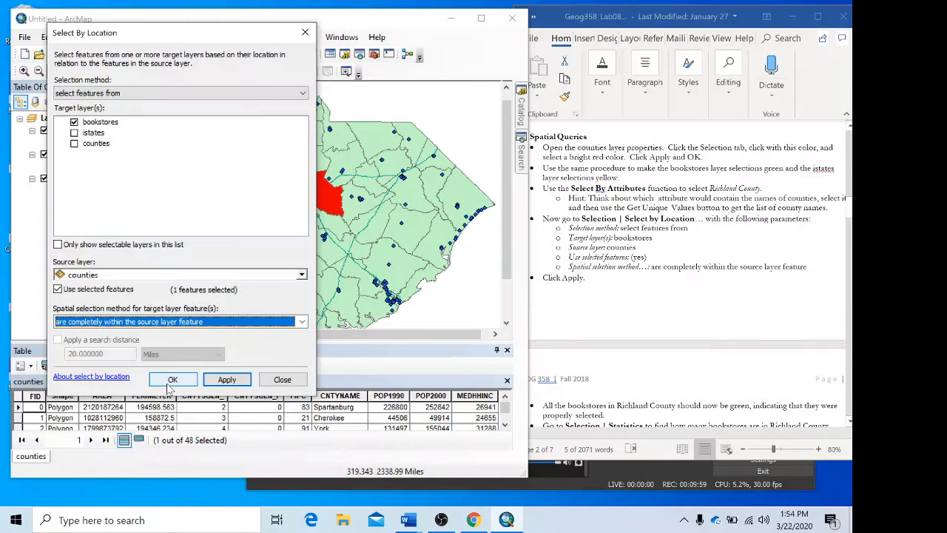
pyautogui.click(173, 380)
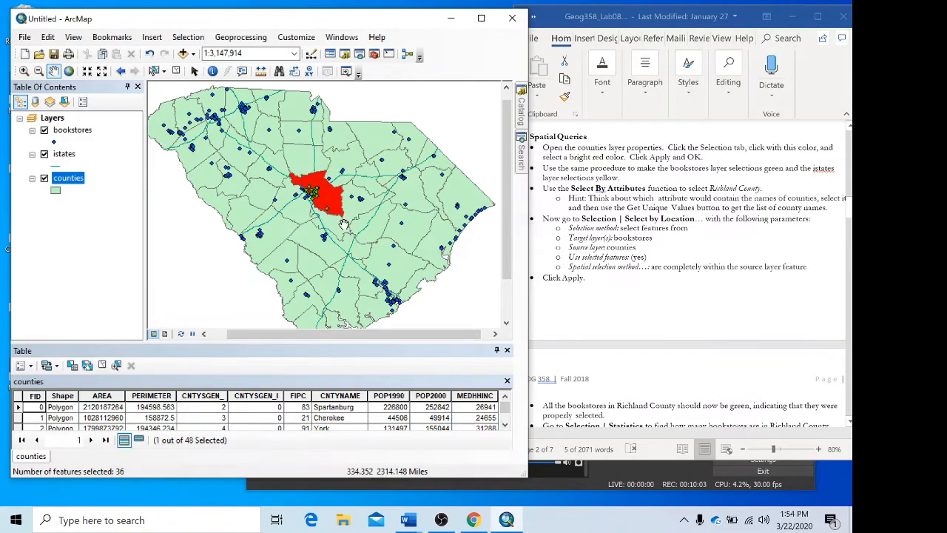
# Examine the selected bookstores inside Richland County up close at a scale of 1:500,000
pyautogui.scroll(3, 328, 199)
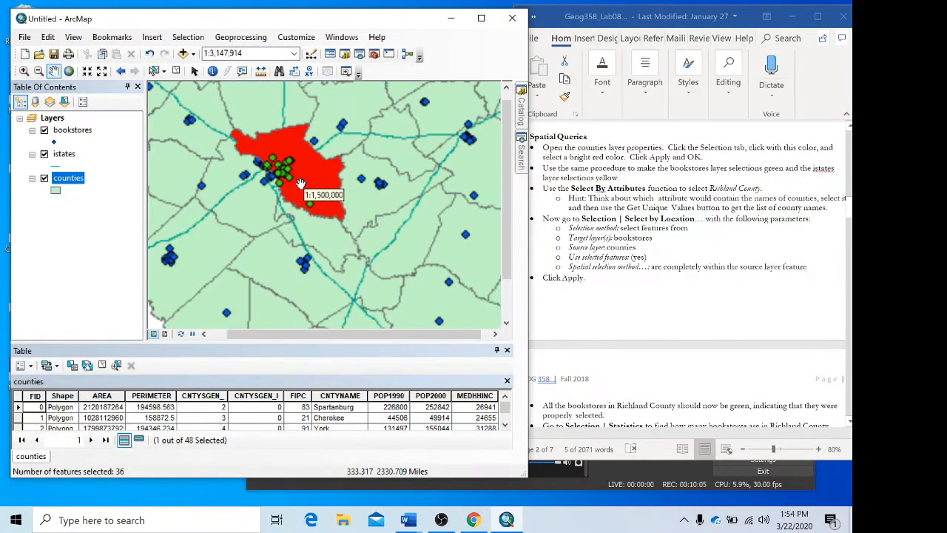
pyautogui.scroll(2, 271, 161)
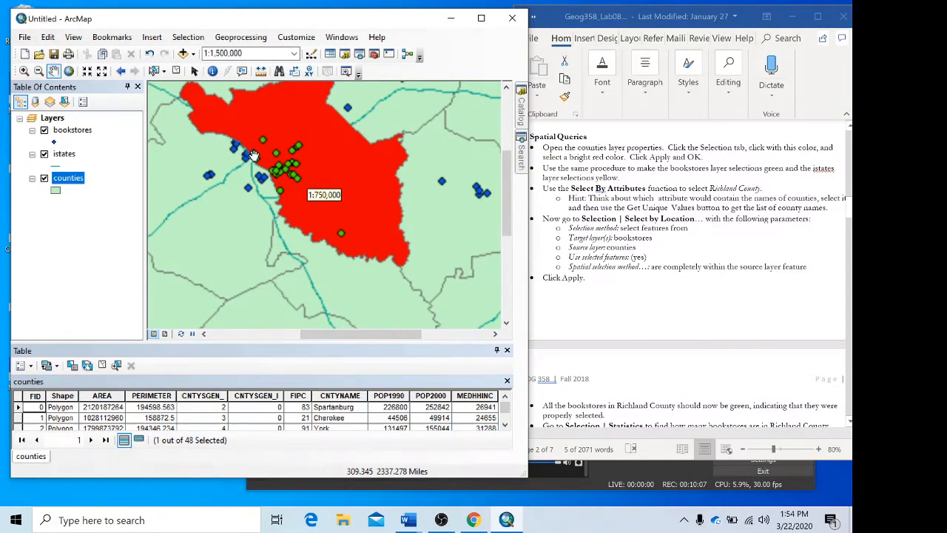
pyautogui.scroll(1, 267, 160)
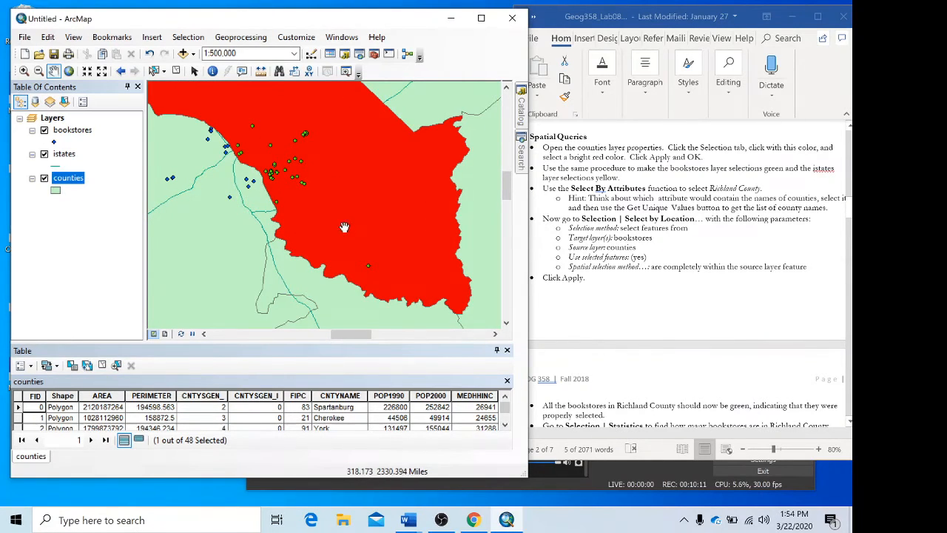
# Switch to the lab document in Word and read the instructions on bookstore statistics and the Interstate 26 queries
pyautogui.click(633, 275)
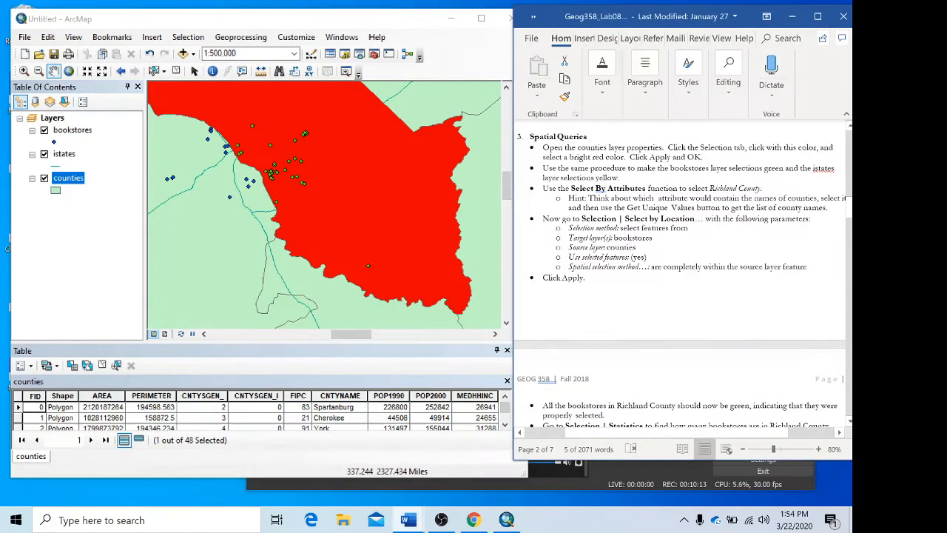
pyautogui.scroll(-6, 636, 282)
pyautogui.scroll(-2, 681, 296)
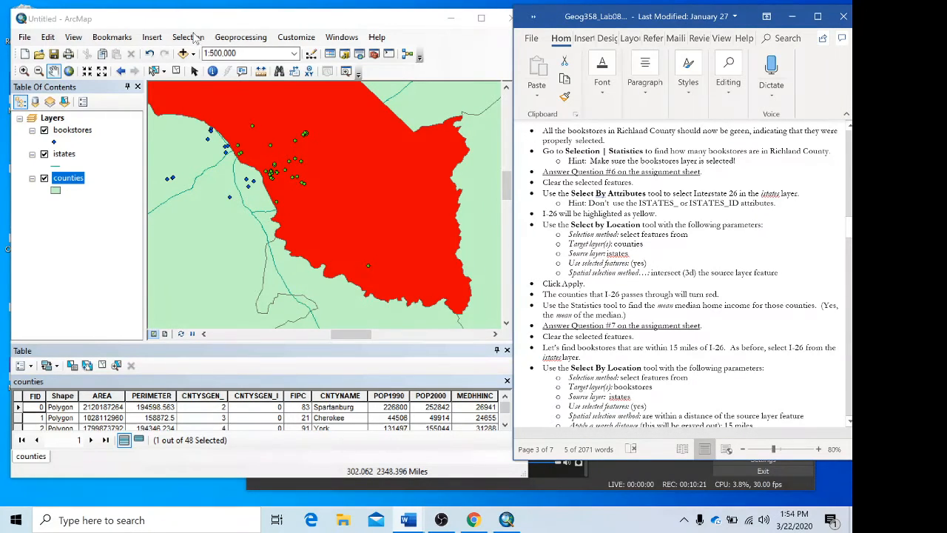
# Switch to ArcMap, open the bookstores attribute table, and check its selected records against the counties table
pyautogui.rightClick(90, 131)
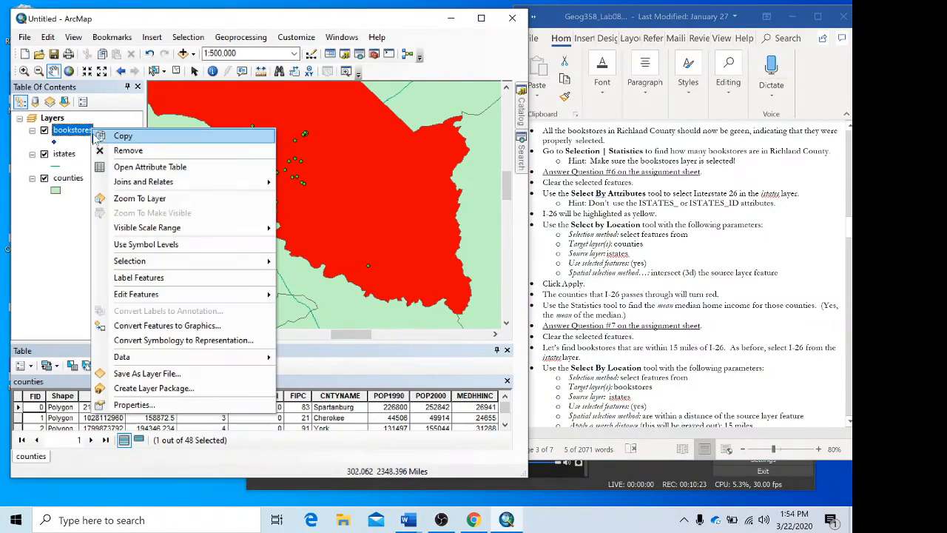
pyautogui.click(129, 169)
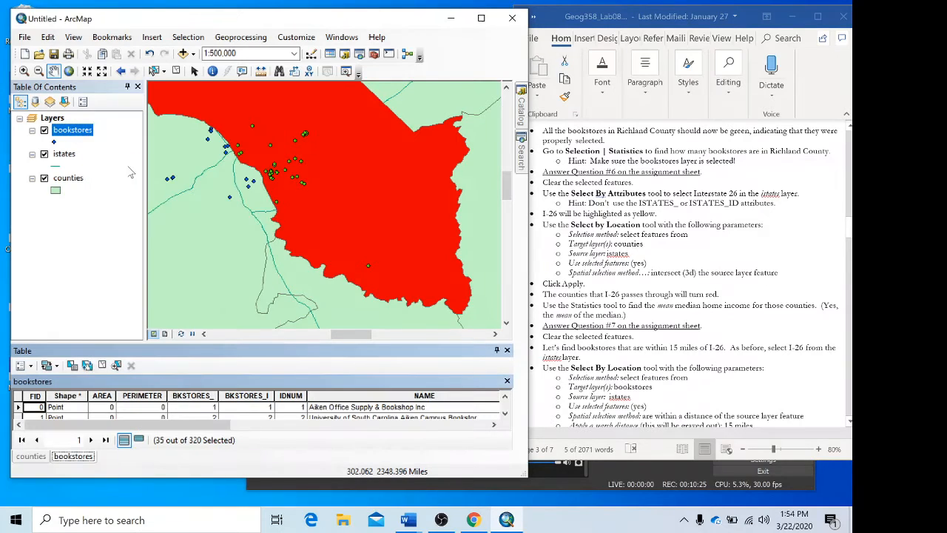
pyautogui.click(44, 456)
pyautogui.click(68, 457)
pyautogui.click(45, 457)
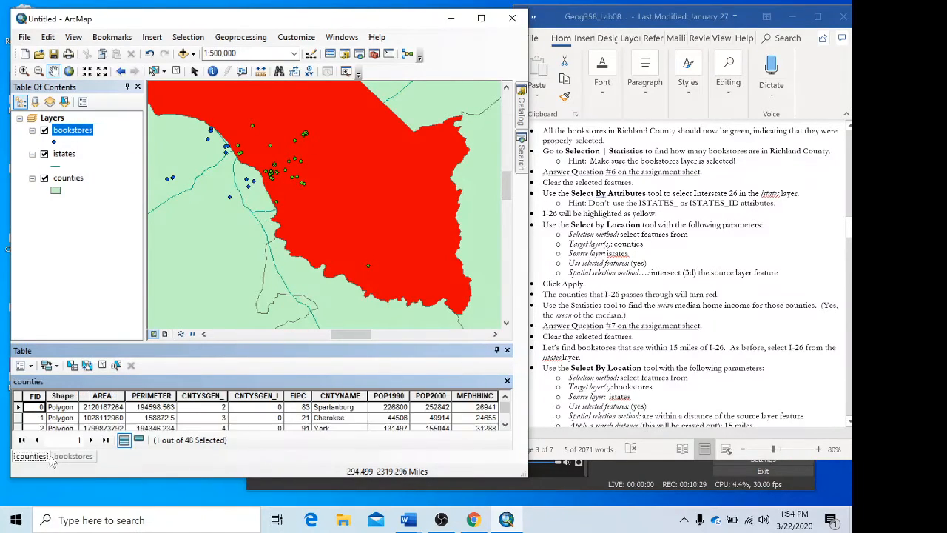
pyautogui.click(70, 457)
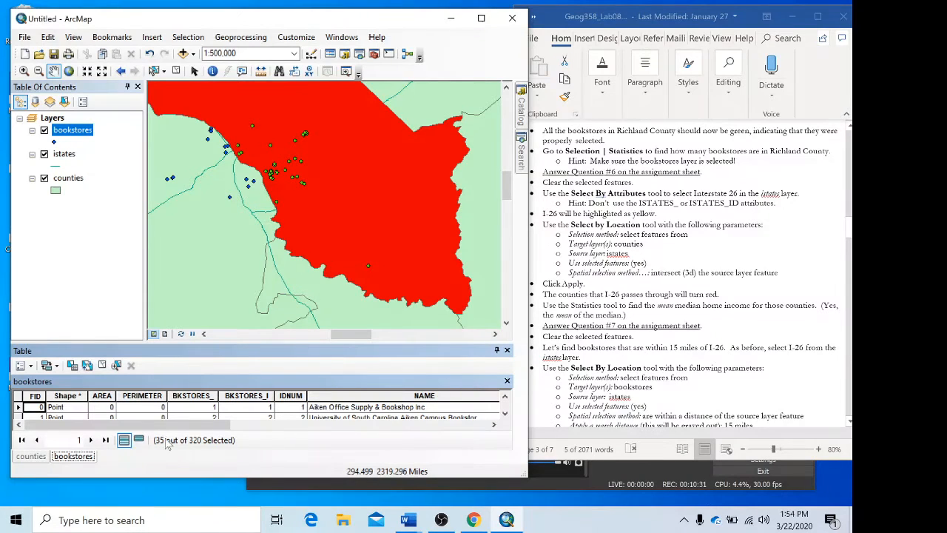
# View the selection statistics for the AREA field of the bookstores layer, read the count, and close the statistics
pyautogui.click(188, 37)
pyautogui.click(188, 37)
pyautogui.click(190, 37)
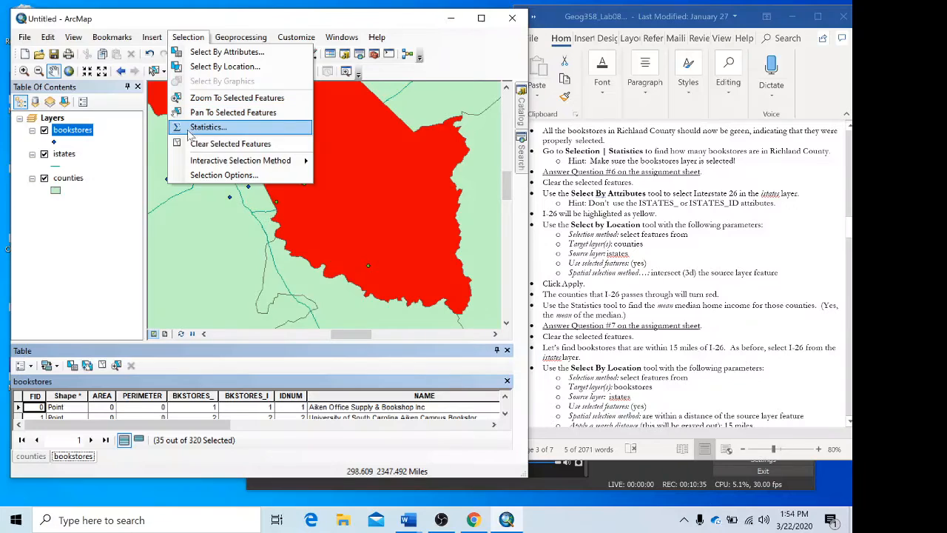
pyautogui.click(194, 126)
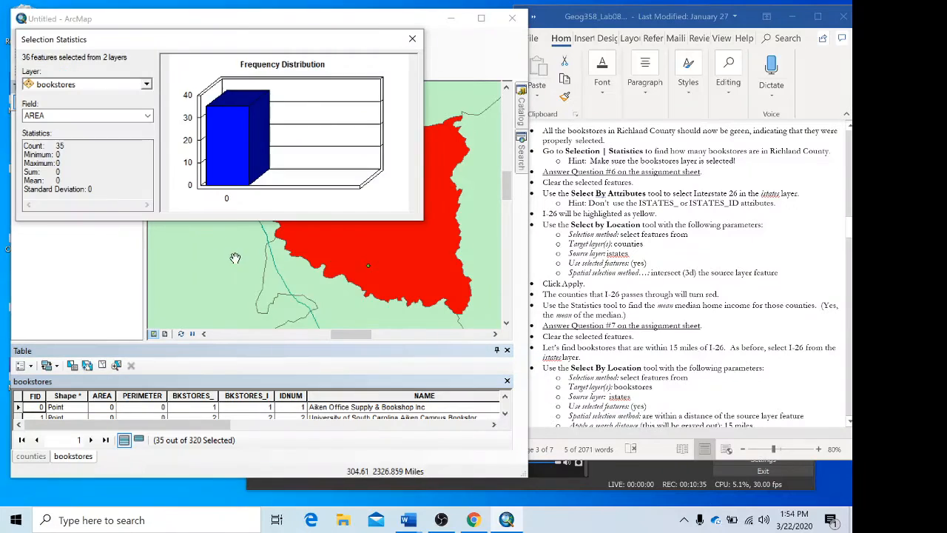
pyautogui.click(57, 117)
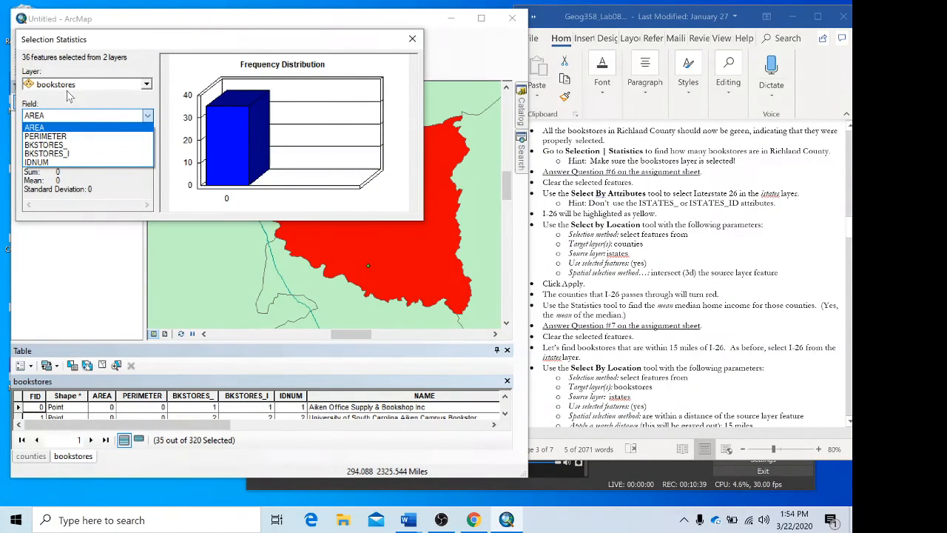
pyautogui.click(72, 128)
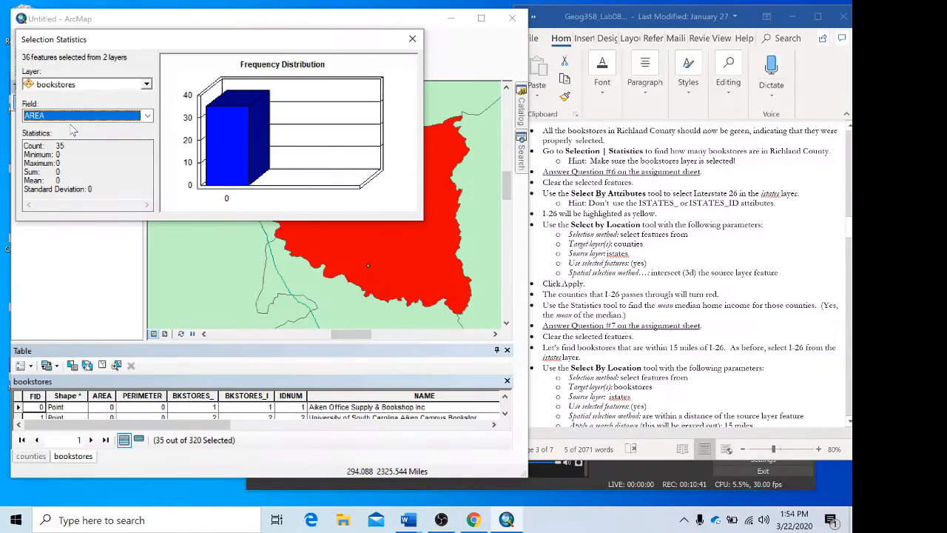
pyautogui.moveTo(56, 146); pyautogui.dragTo(71, 146)
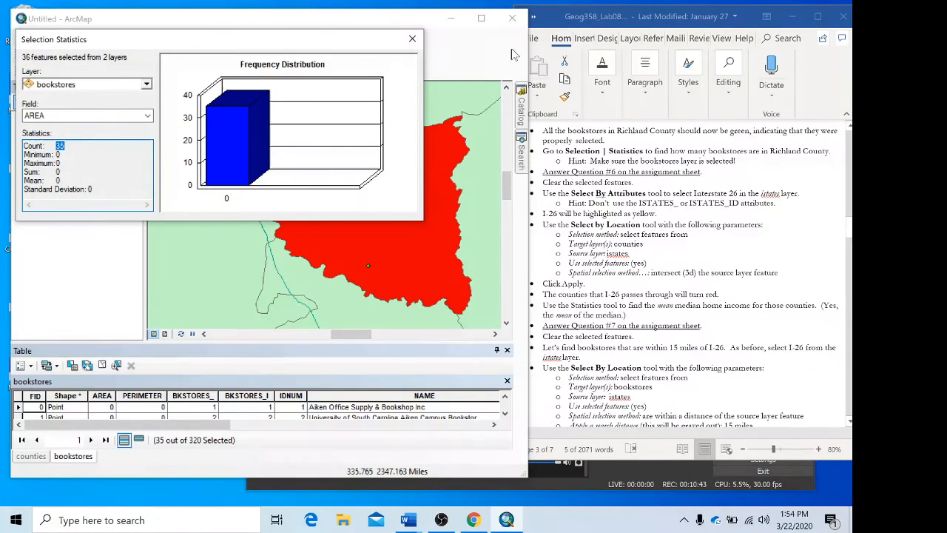
pyautogui.click(413, 40)
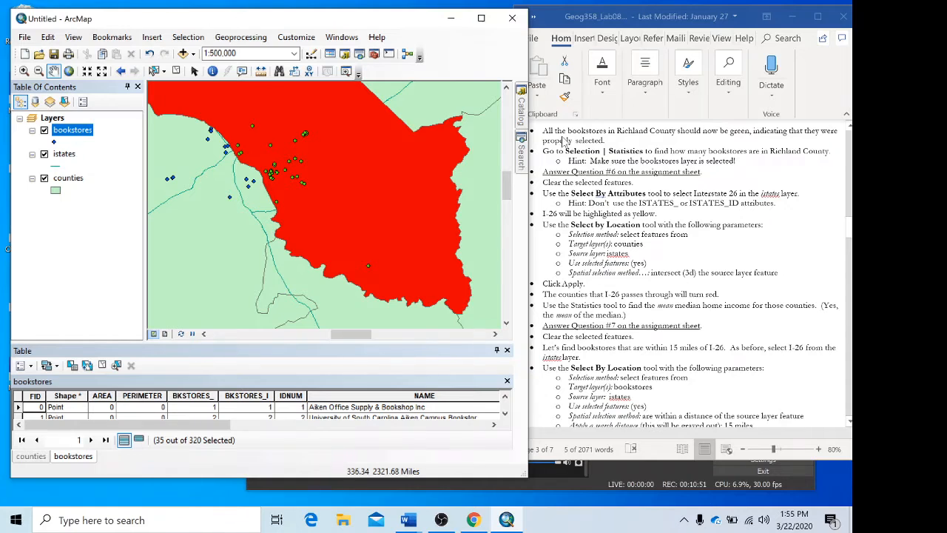
# Clear the selected features in the bookstores and counties layers
pyautogui.click(176, 70)
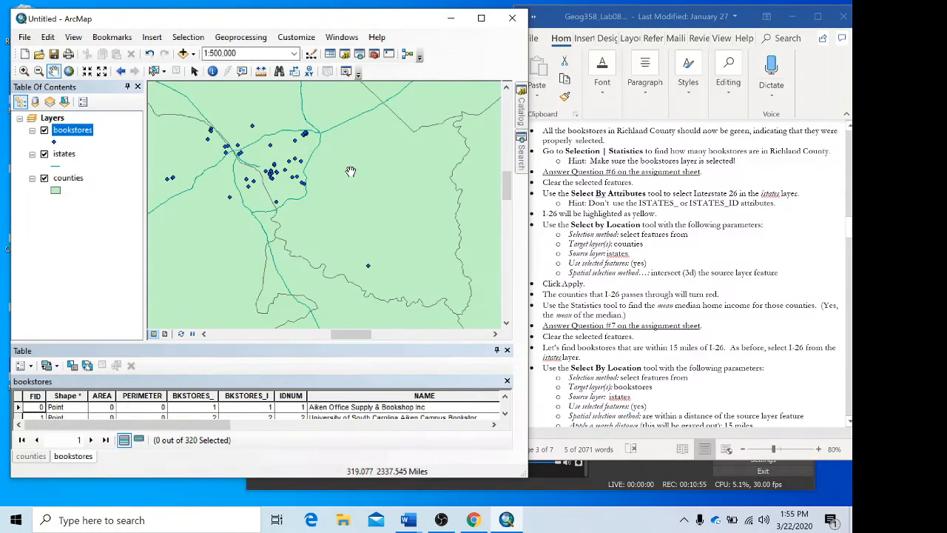
pyautogui.scroll(1, 364, 205)
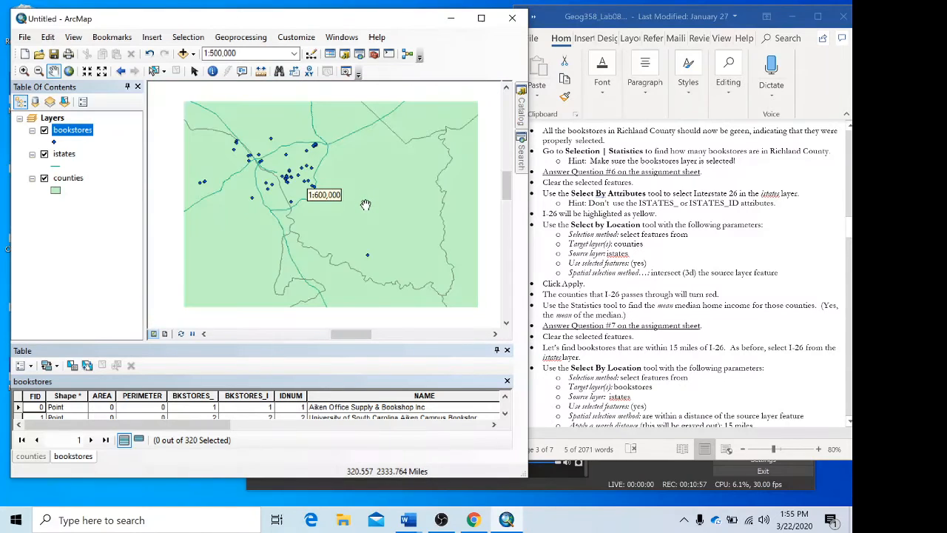
pyautogui.scroll(1, 370, 201)
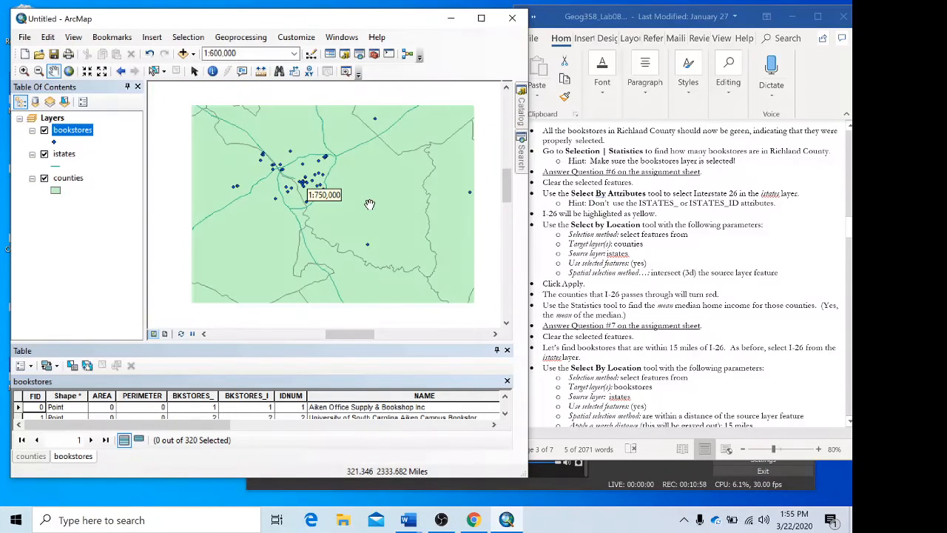
# Open the istates layer's attribute table and enlarge the table area to show more records
pyautogui.rightClick(67, 154)
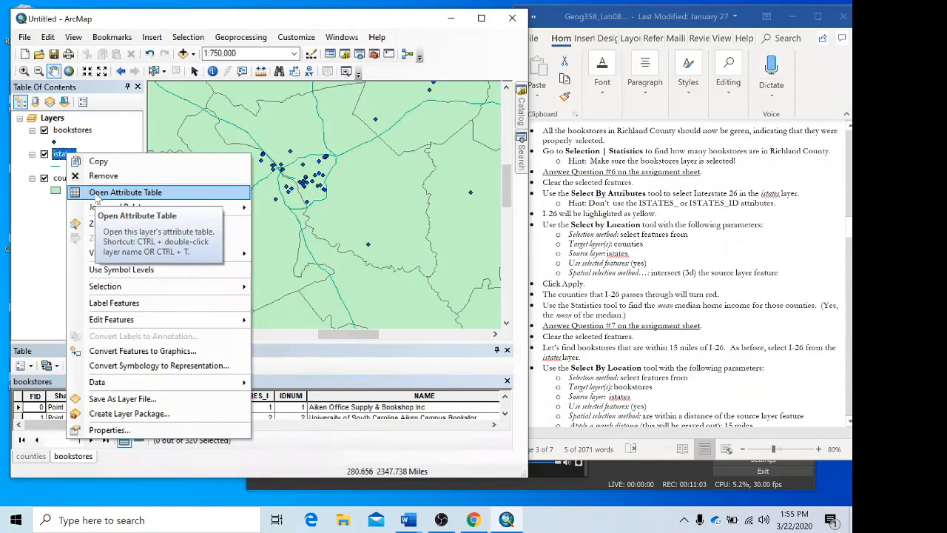
pyautogui.click(96, 199)
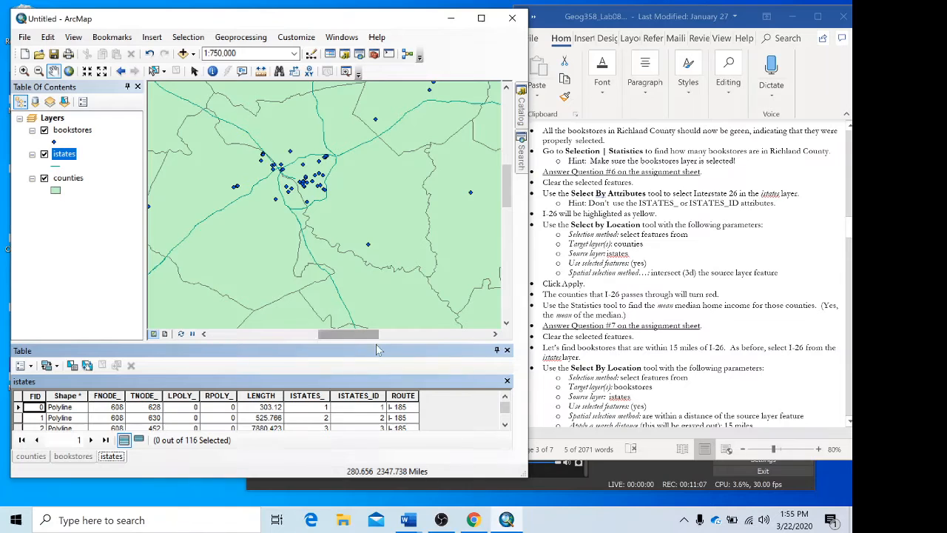
pyautogui.moveTo(379, 324); pyautogui.dragTo(376, 274)
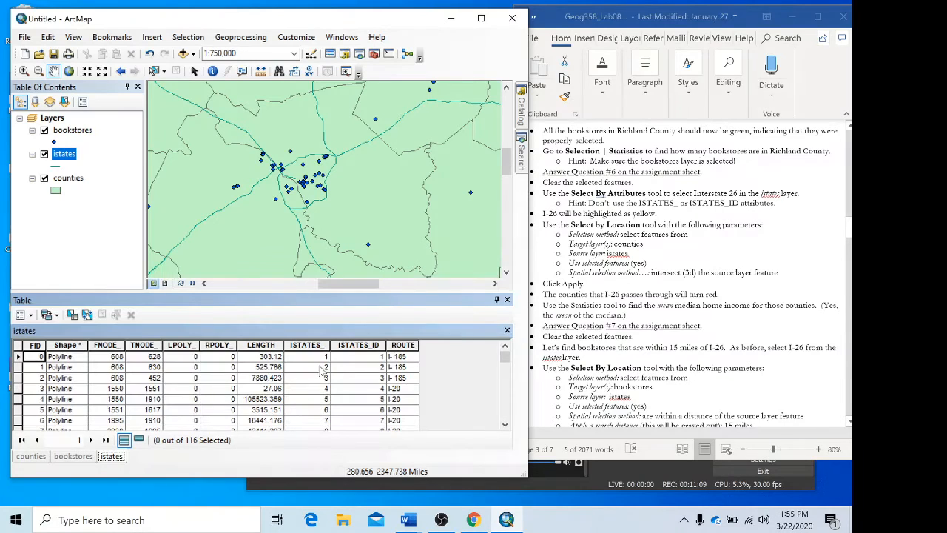
# Look through the ROUTE values in the istates table to see how Interstate 26 is recorded
pyautogui.scroll(-7, 374, 377)
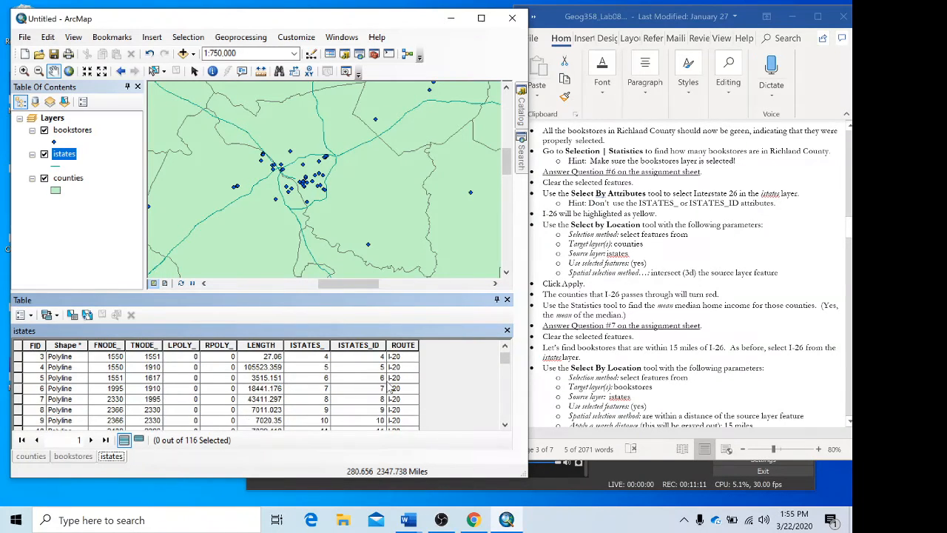
pyautogui.scroll(-20, 341, 396)
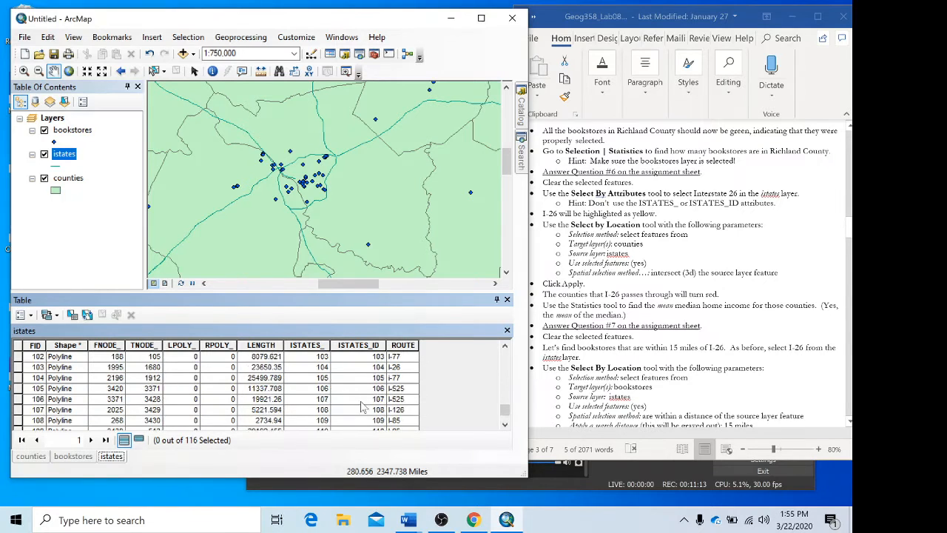
pyautogui.scroll(20, 348, 392)
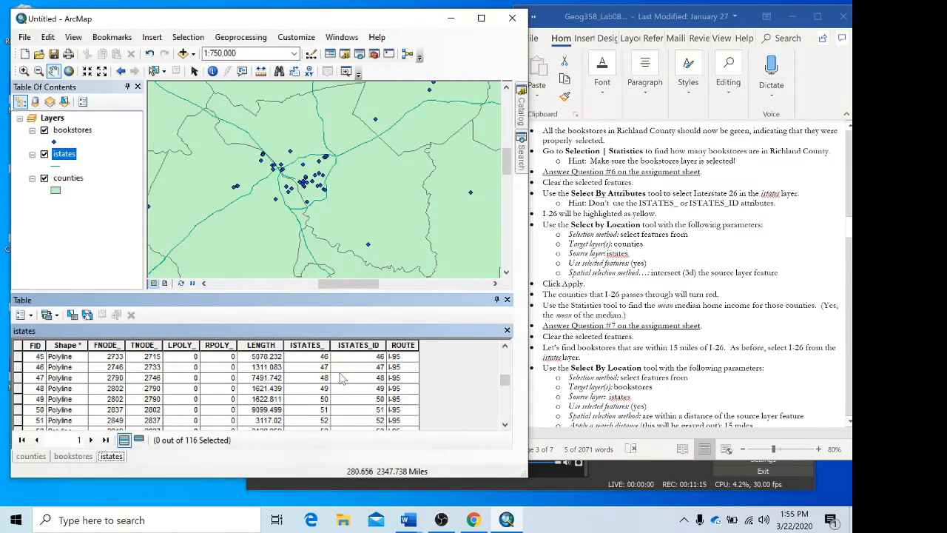
pyautogui.scroll(8, 338, 381)
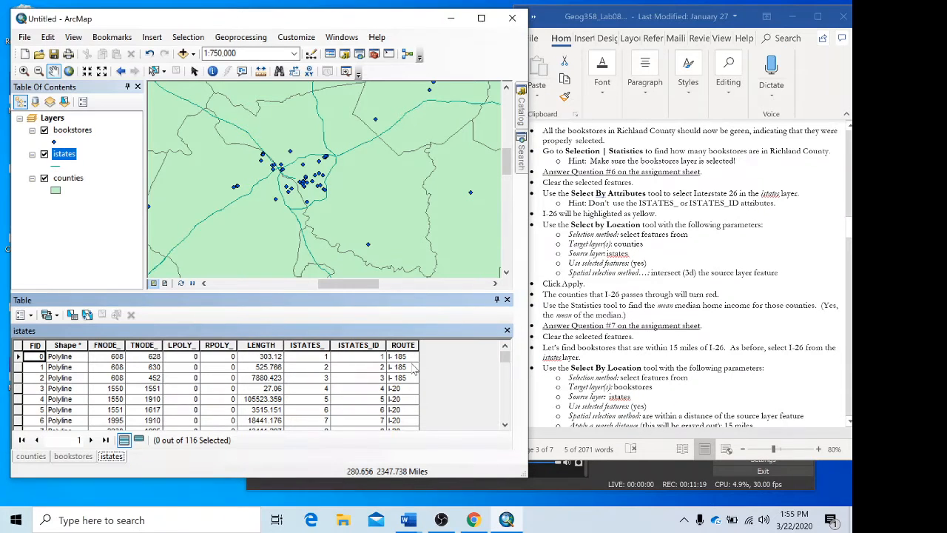
pyautogui.scroll(-20, 415, 374)
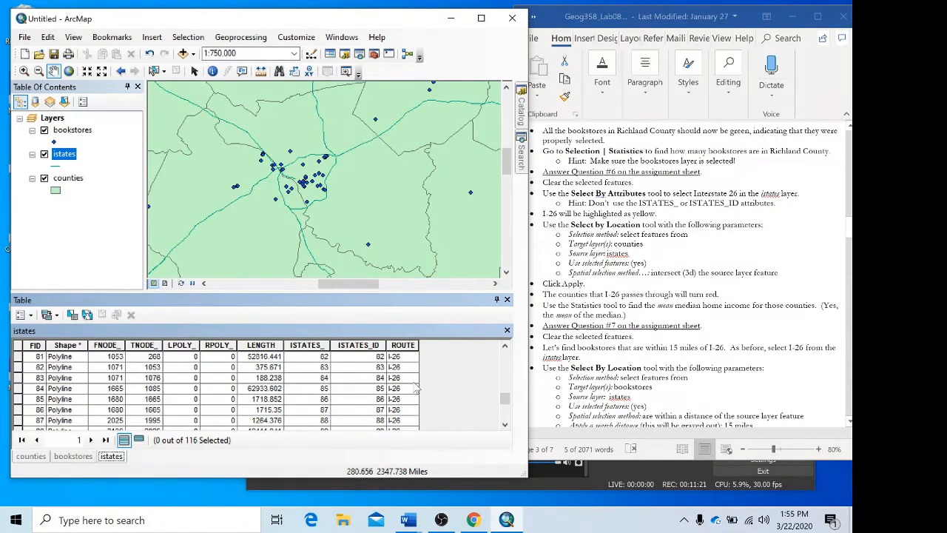
pyautogui.scroll(19, 415, 384)
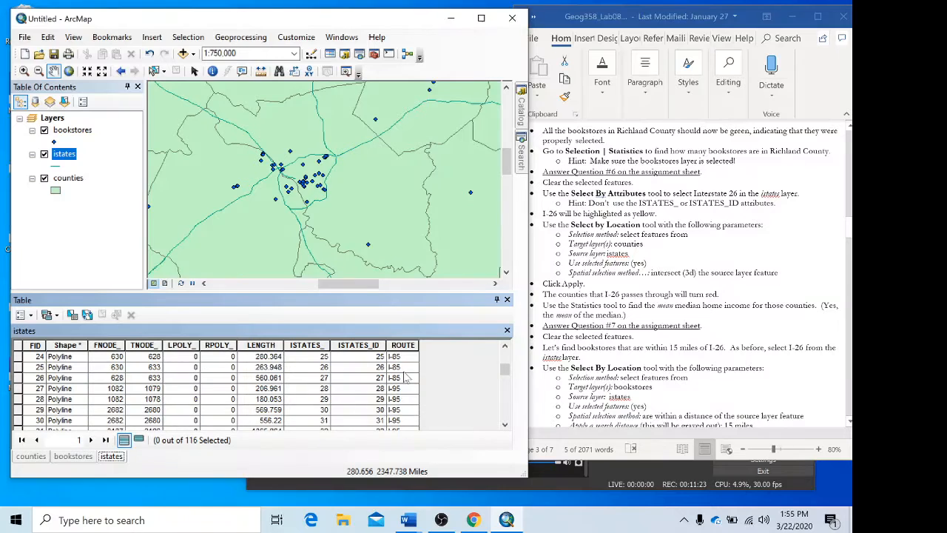
pyautogui.scroll(8, 407, 378)
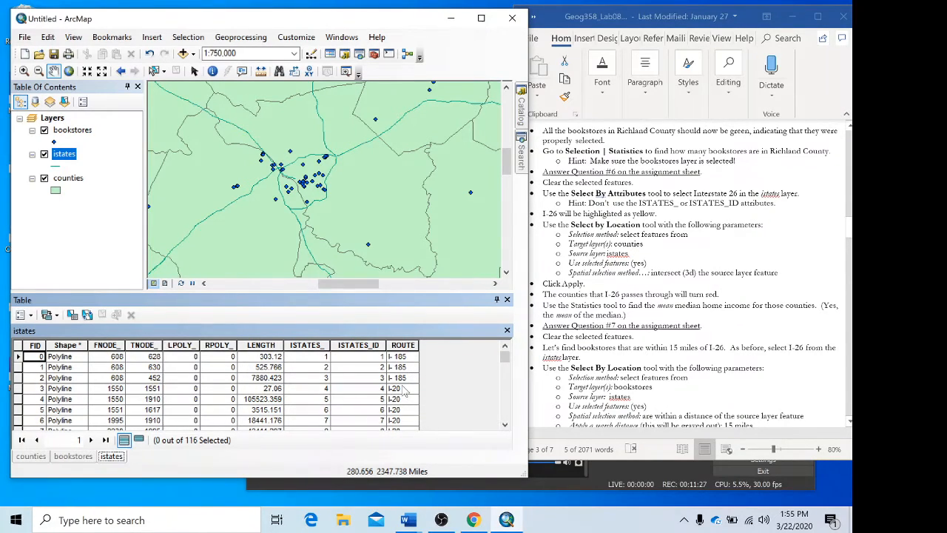
pyautogui.scroll(-20, 407, 389)
pyautogui.scroll(-13, 413, 385)
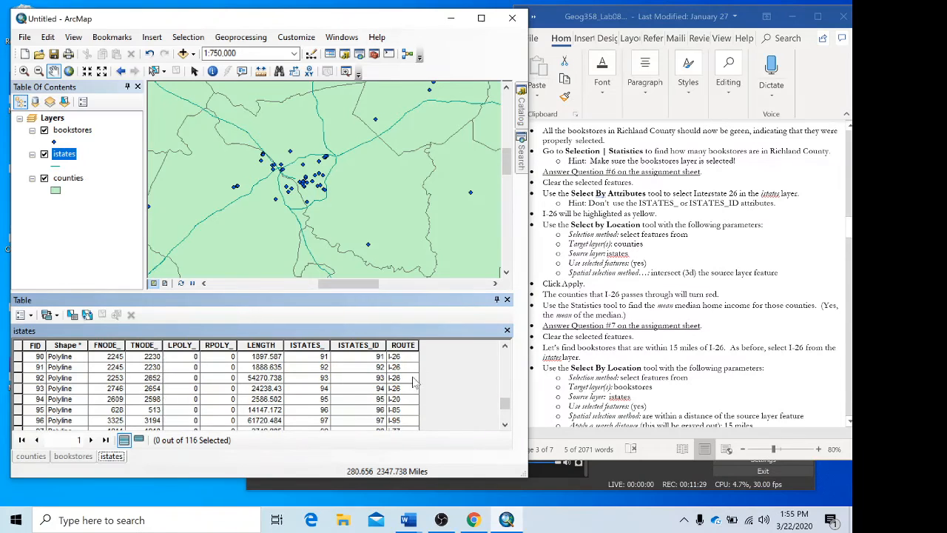
pyautogui.scroll(5, 413, 383)
# Use Select by Attributes on istates to create a new selection where "ROUTE" = 'I-26', verifying the expression before applying it
pyautogui.click(72, 316)
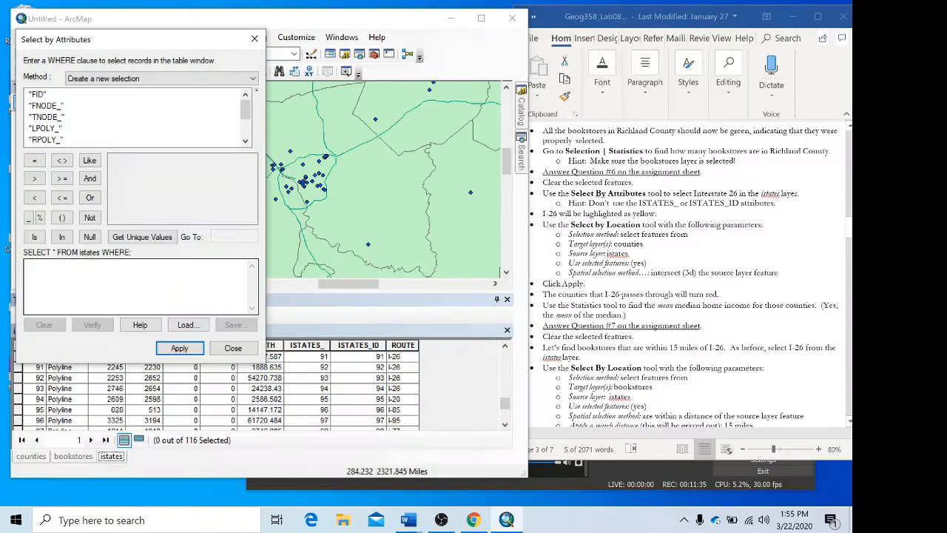
pyautogui.moveTo(247, 110); pyautogui.dragTo(250, 130)
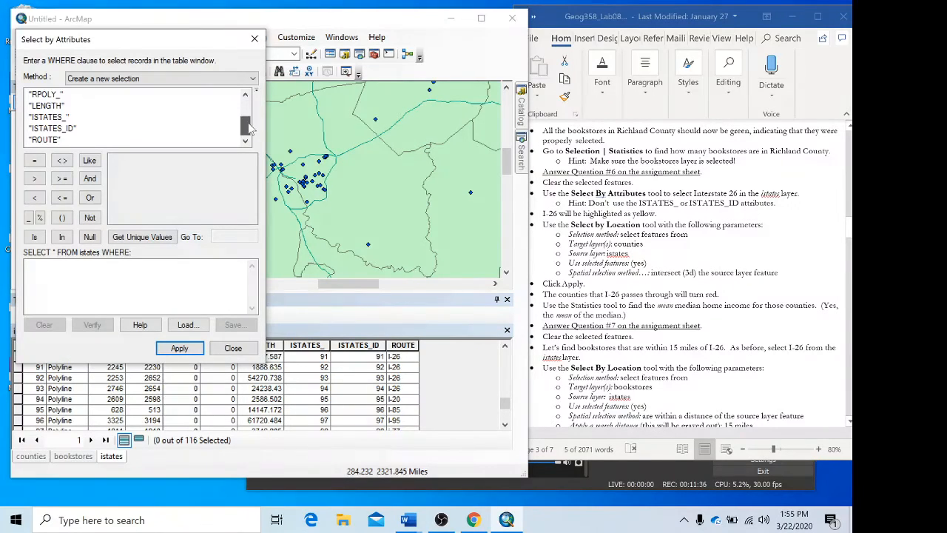
pyautogui.doubleClick(45, 140)
pyautogui.click(35, 161)
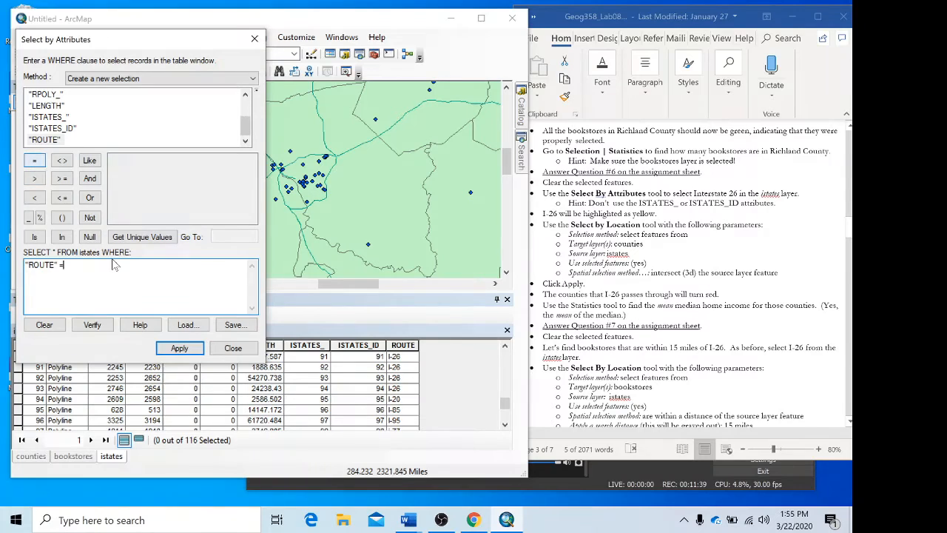
pyautogui.click(138, 237)
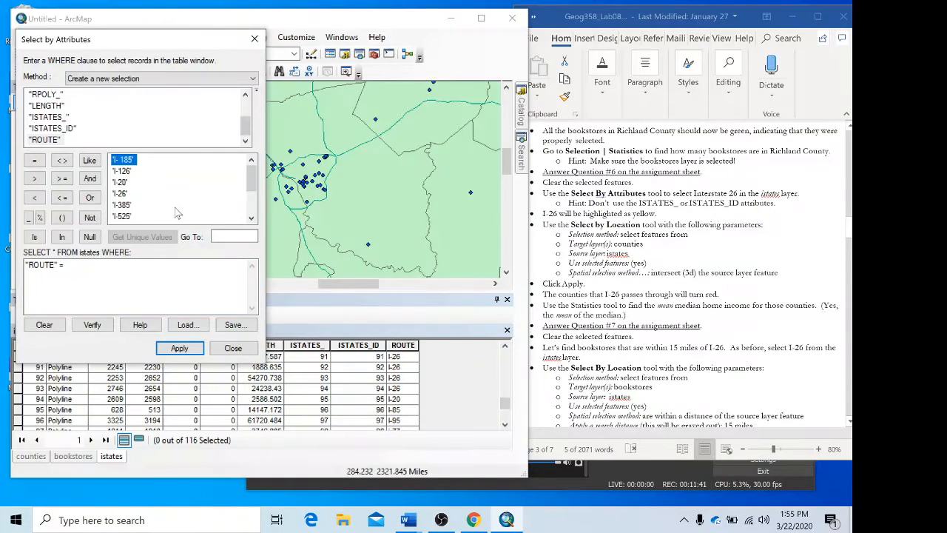
pyautogui.doubleClick(120, 194)
pyautogui.click(92, 325)
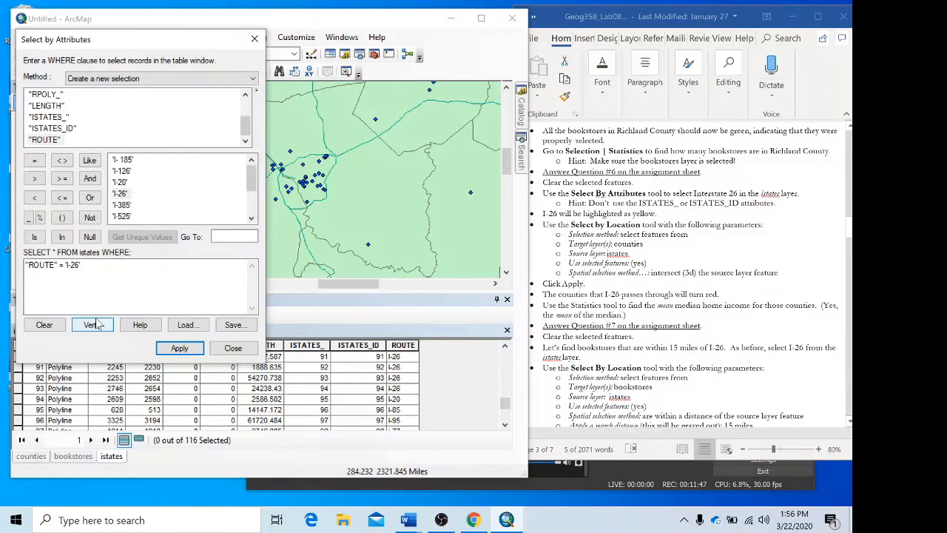
pyautogui.click(481, 302)
pyautogui.click(180, 349)
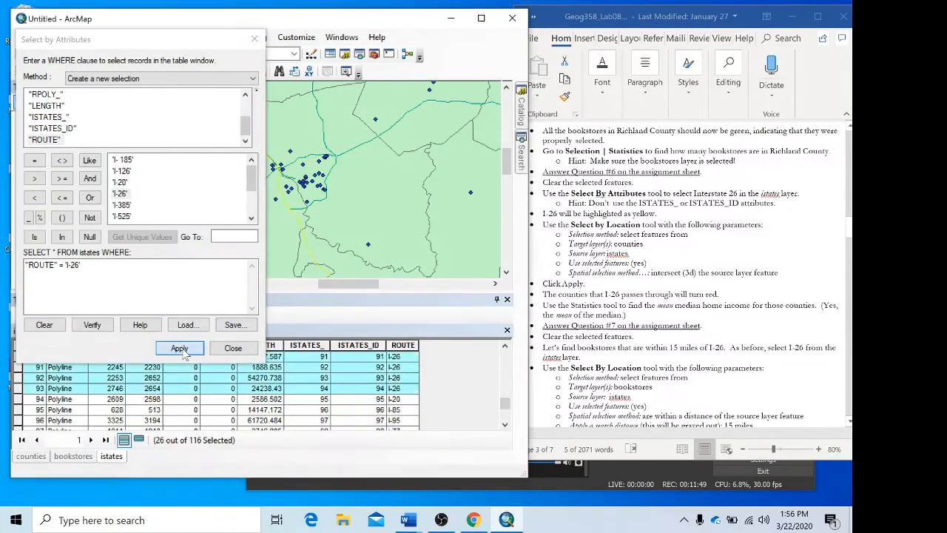
pyautogui.click(233, 347)
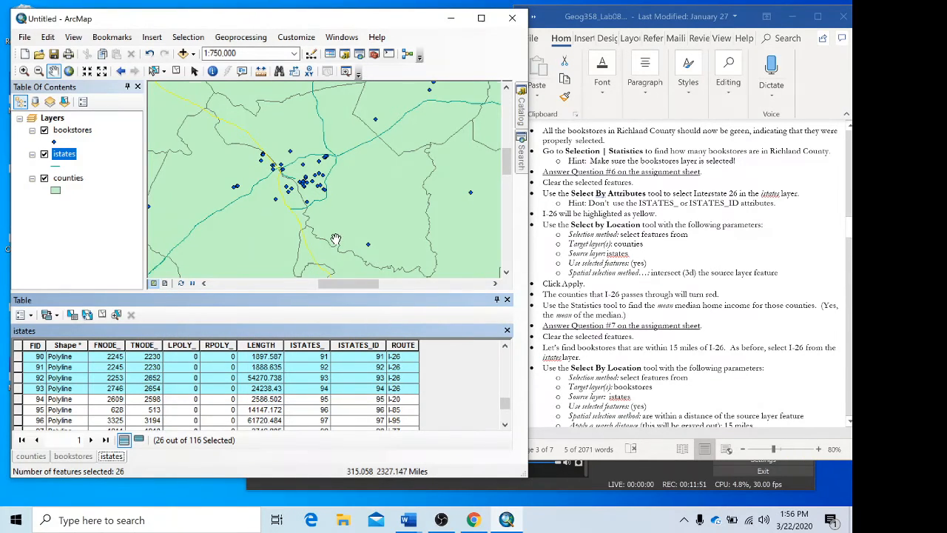
# Examine the selected Interstate 26 across the whole state, and return to the lab document in Word for the following query's parameters
pyautogui.scroll(4, 333, 247)
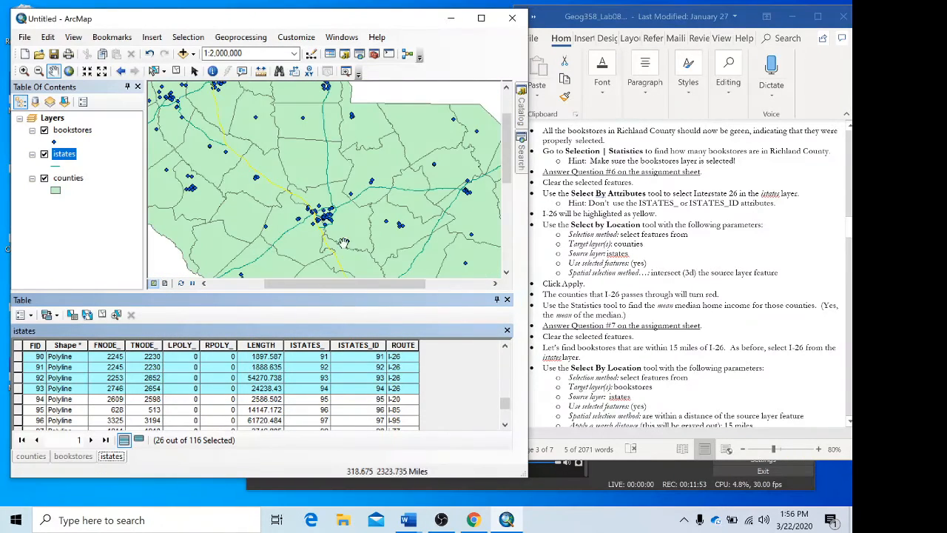
pyautogui.scroll(3, 326, 213)
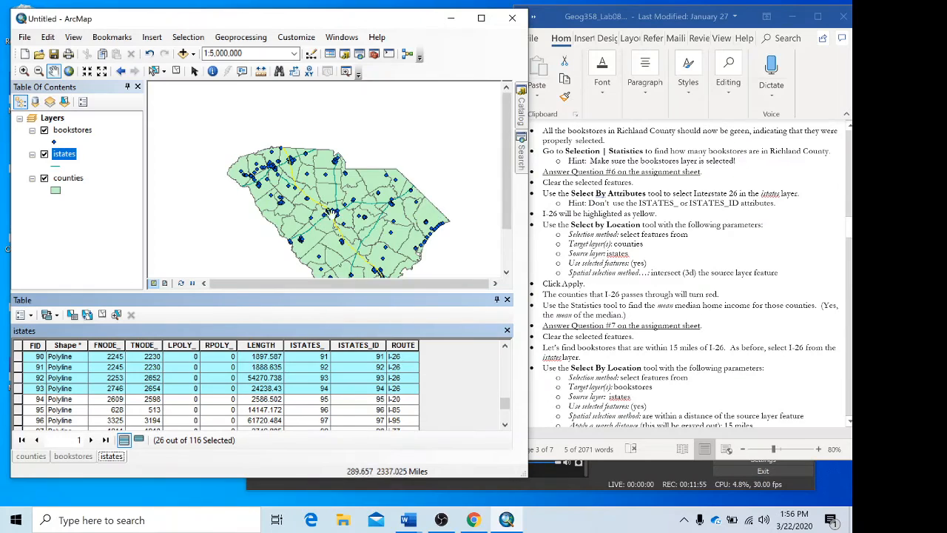
pyautogui.moveTo(327, 209); pyautogui.dragTo(317, 181)
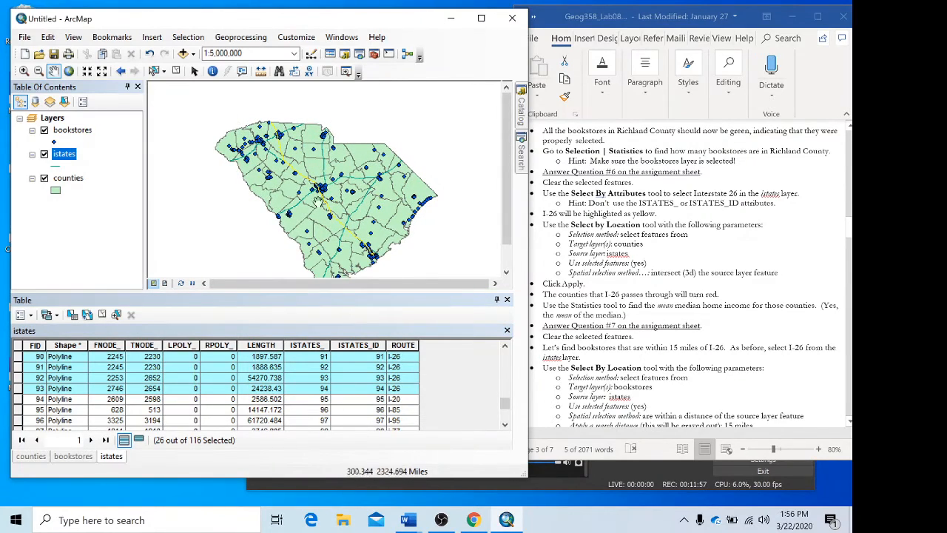
pyautogui.click(805, 252)
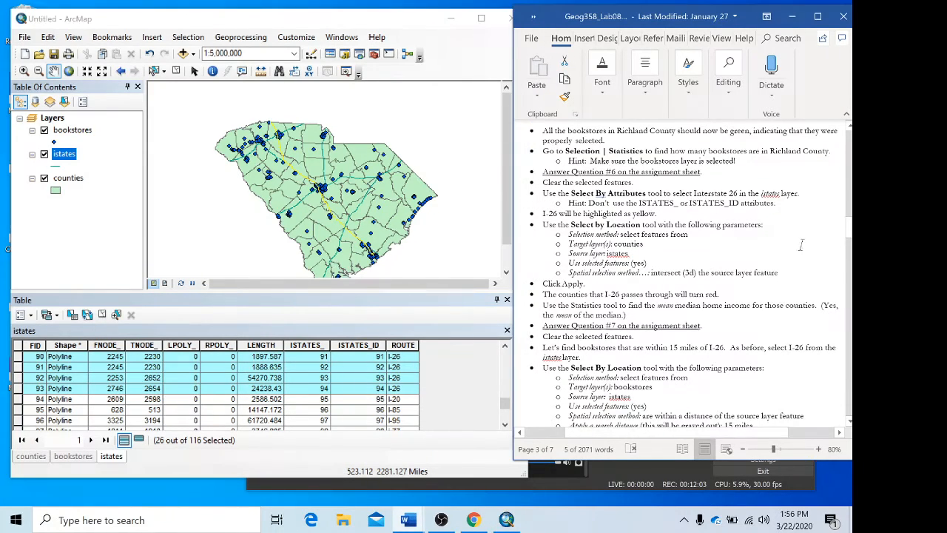
# Following the lab document's parameters, set up Select By Location with counties as the target layer and the selected istates features as the source
pyautogui.scroll(-4, 785, 241)
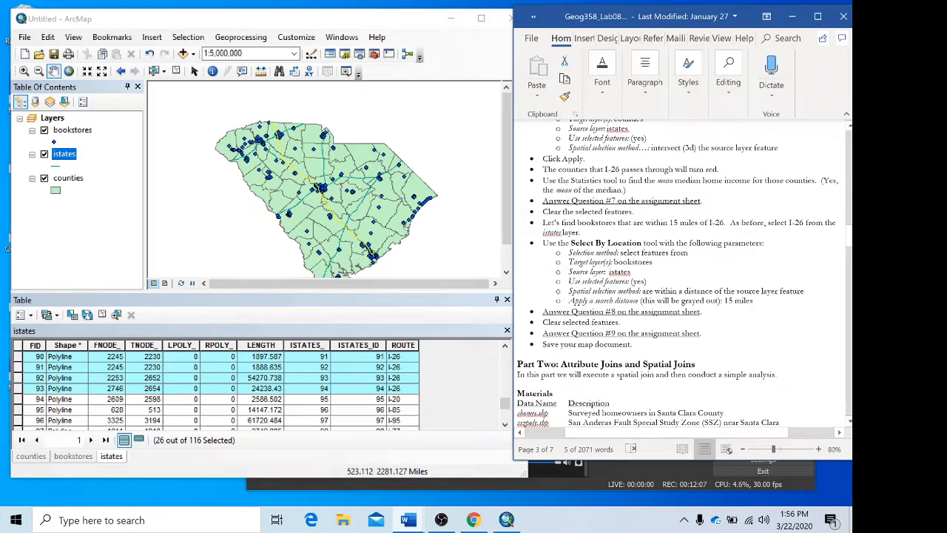
pyautogui.scroll(3, 678, 274)
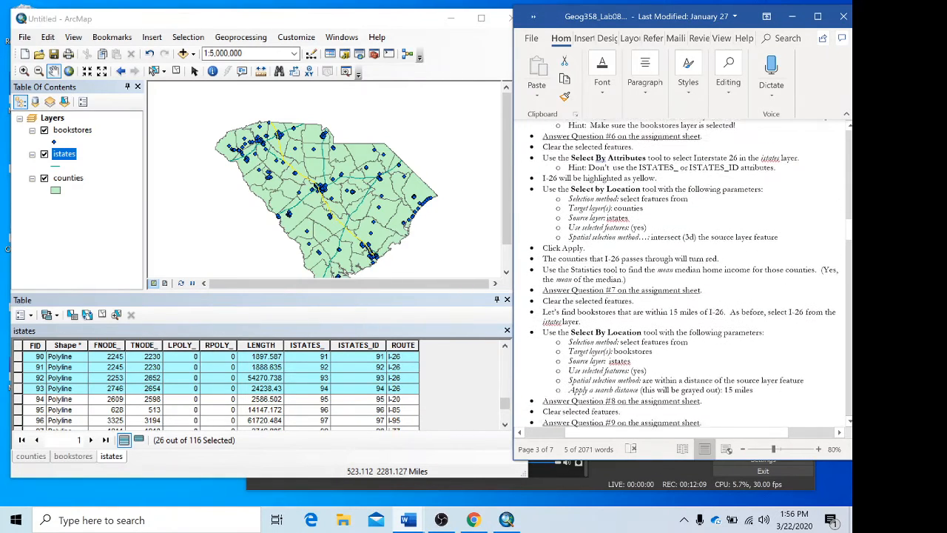
pyautogui.click(185, 38)
pyautogui.click(212, 65)
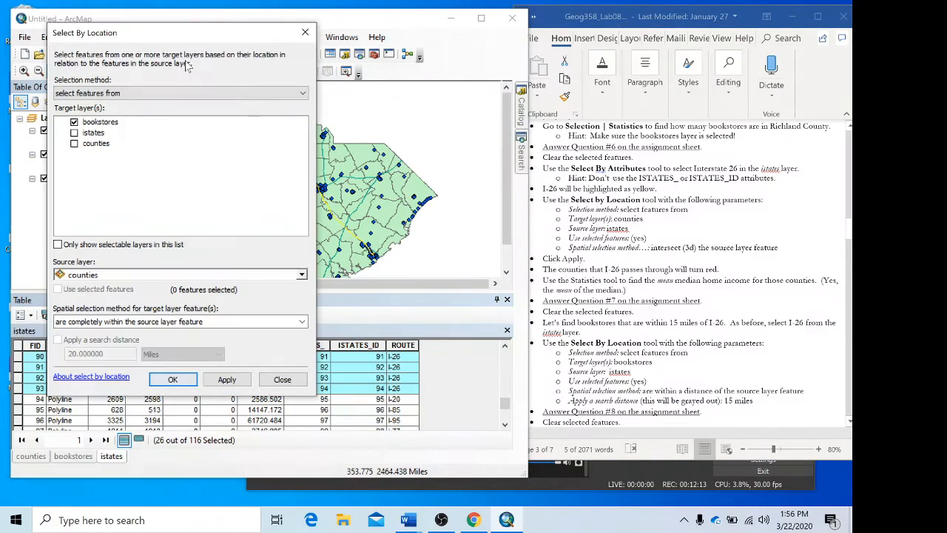
pyautogui.click(74, 122)
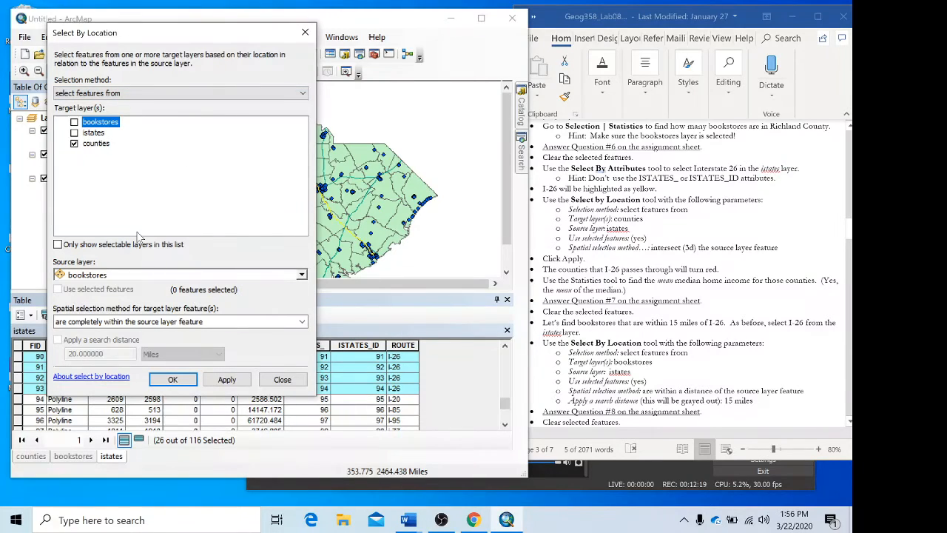
pyautogui.click(77, 278)
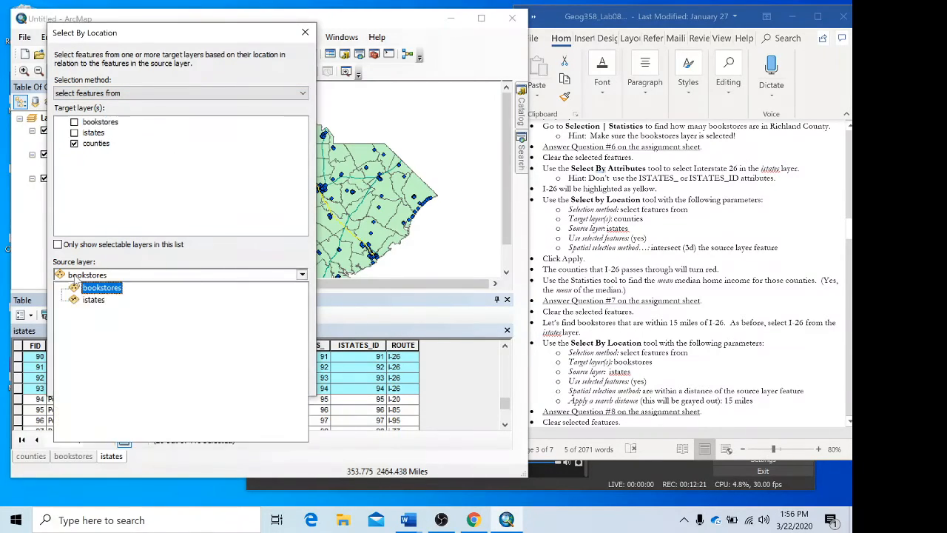
pyautogui.click(78, 297)
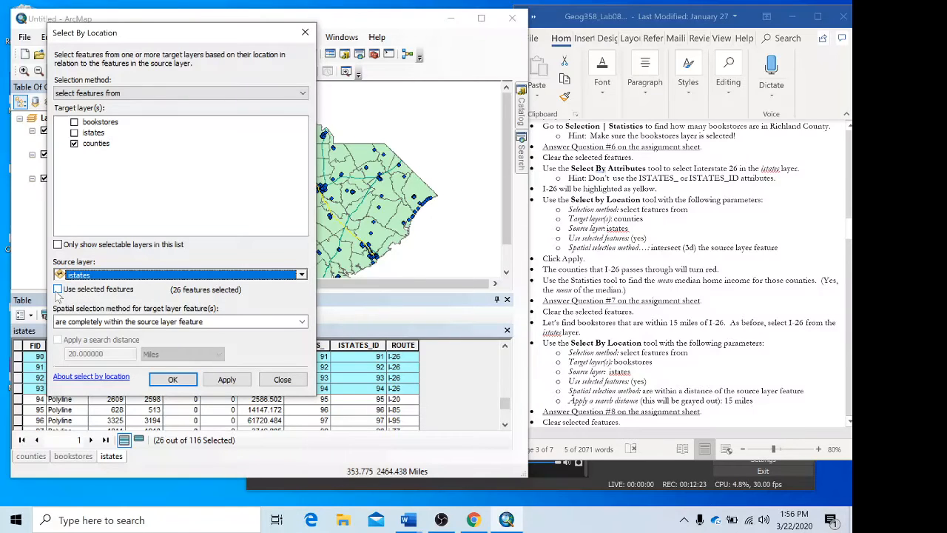
pyautogui.click(58, 289)
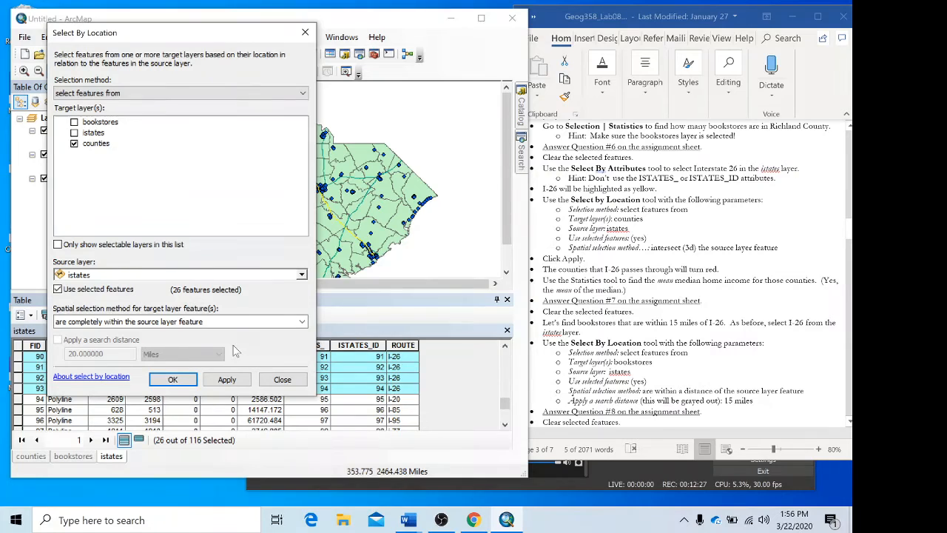
# Set the spatial selection method to "intersect (3d) the source layer feature" and run the selection on the counties
pyautogui.click(226, 322)
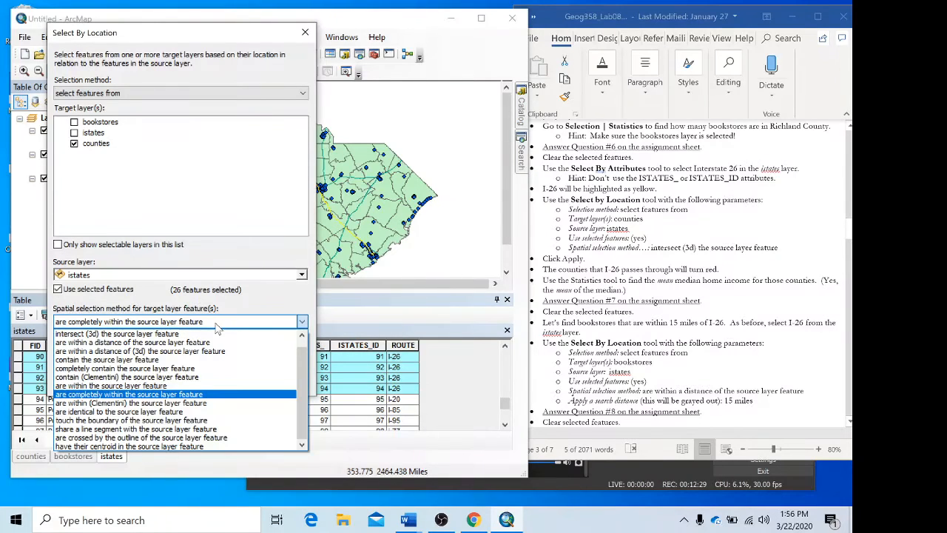
pyautogui.scroll(1, 170, 360)
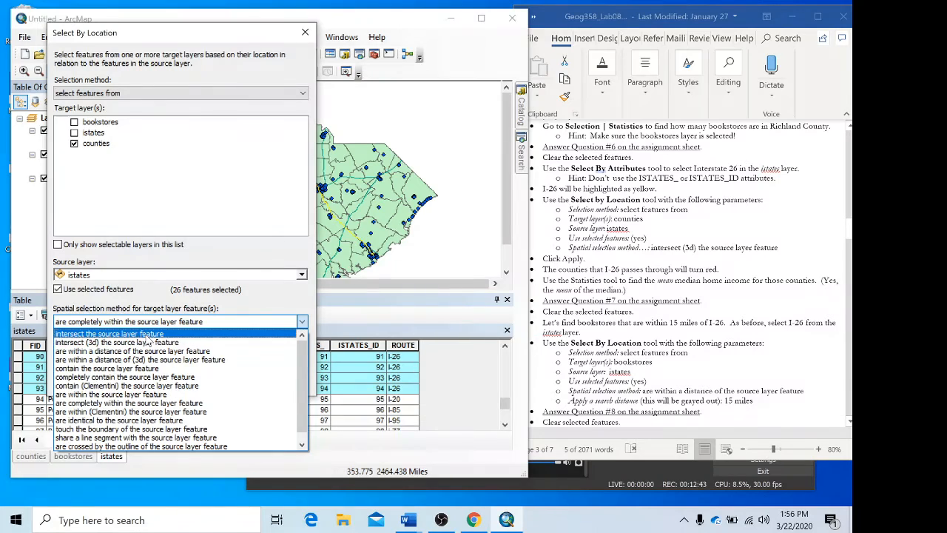
pyautogui.click(147, 342)
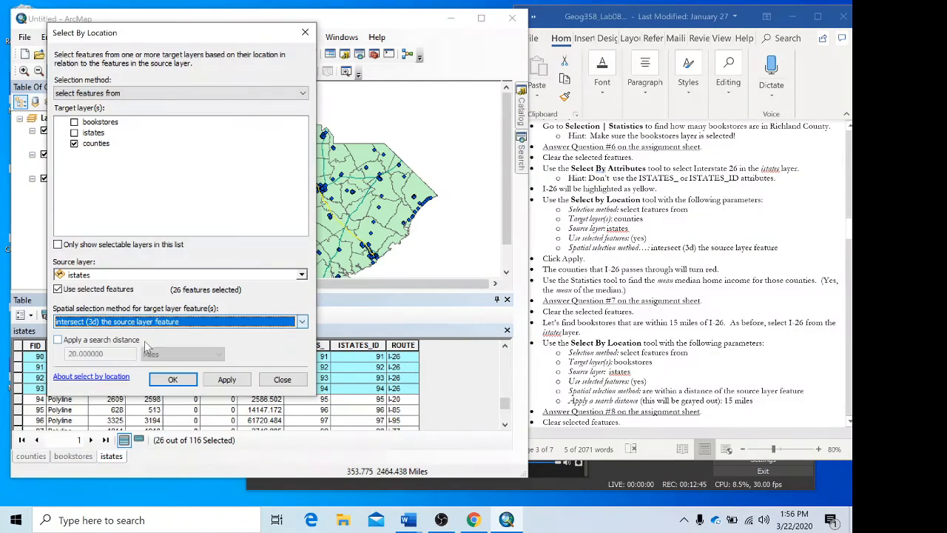
pyautogui.click(184, 383)
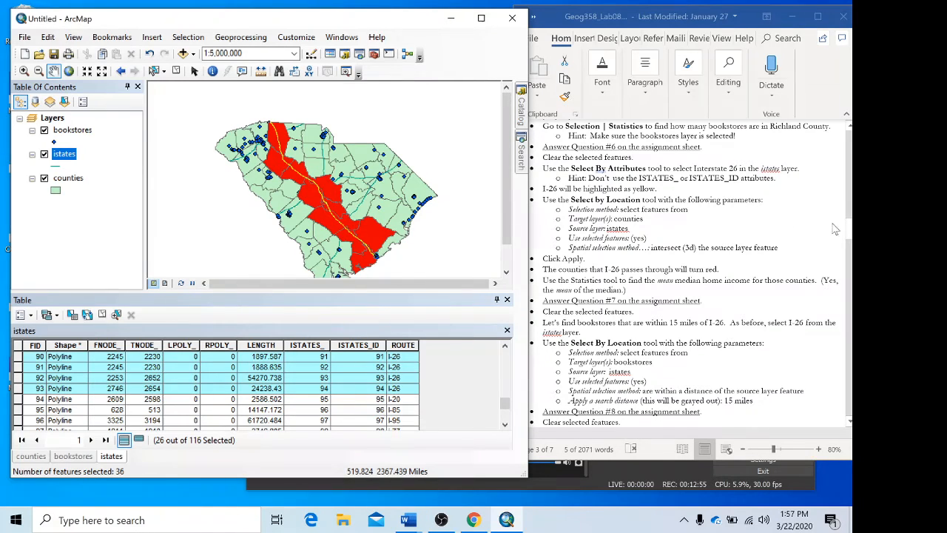
# Read the lab document's following instructions in Word and clear all selected features in ArcMap
pyautogui.click(790, 208)
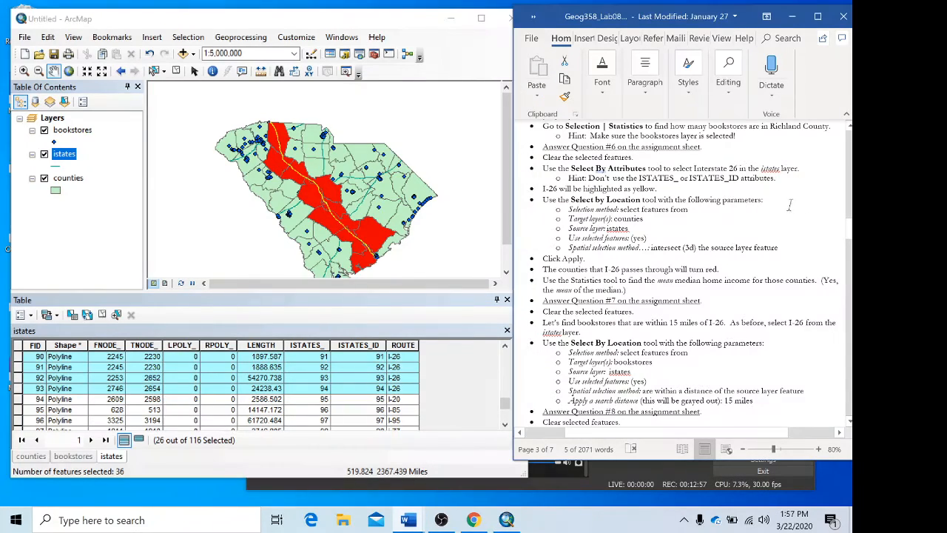
pyautogui.scroll(-3, 790, 208)
pyautogui.scroll(-2, 680, 274)
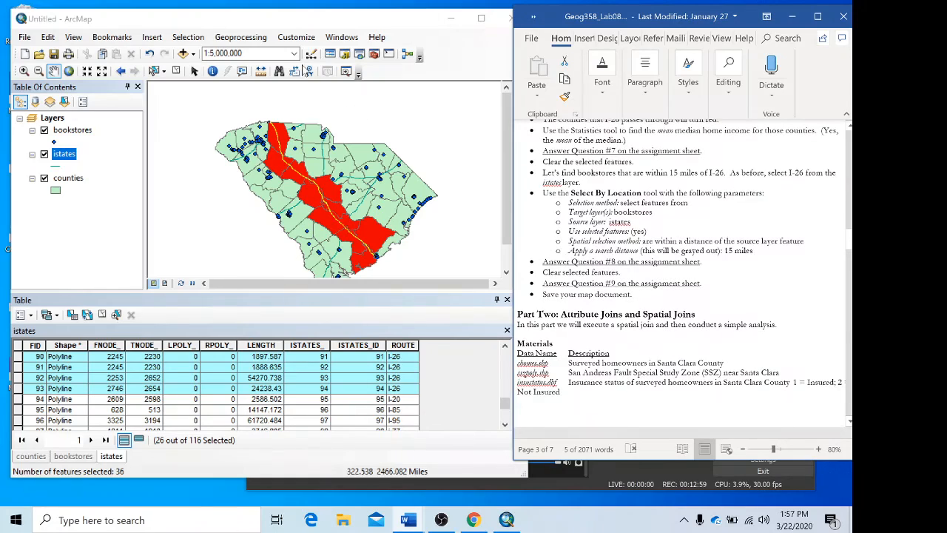
pyautogui.click(176, 71)
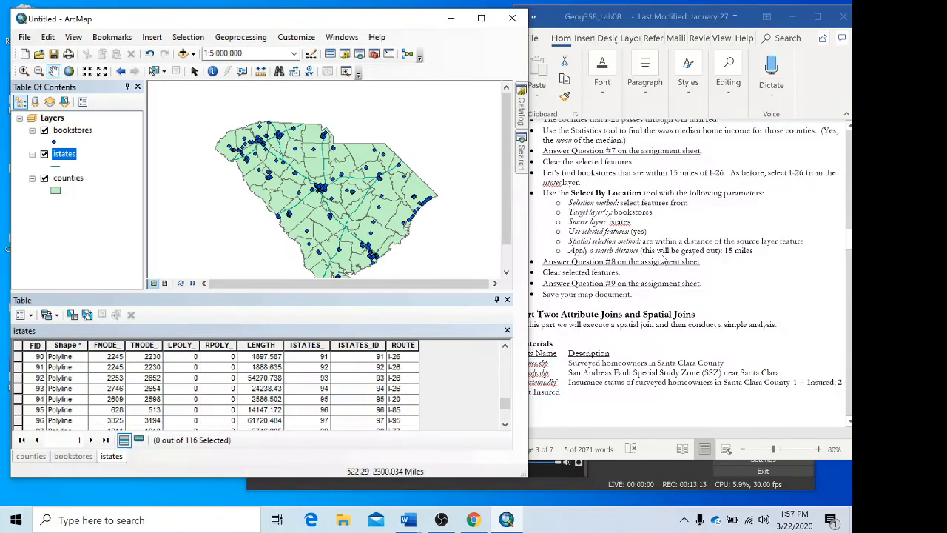
pyautogui.click(758, 216)
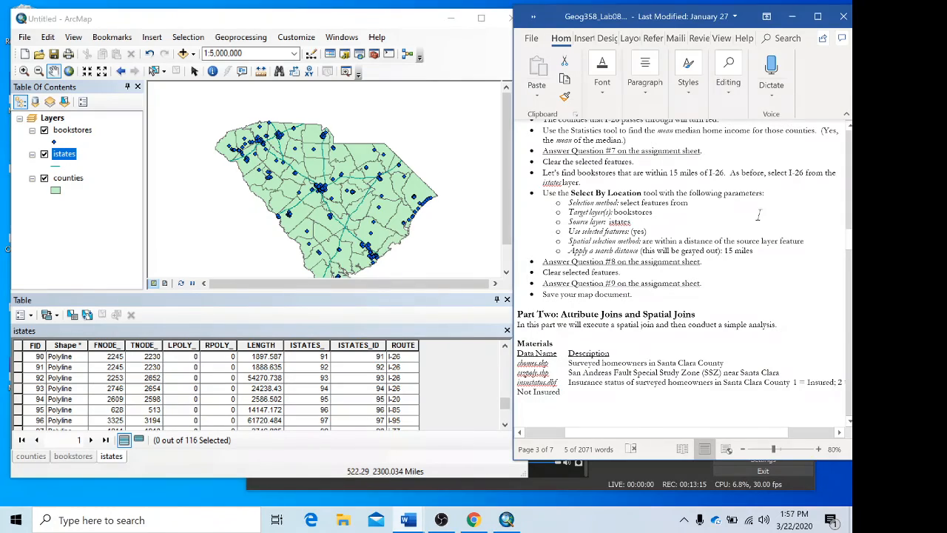